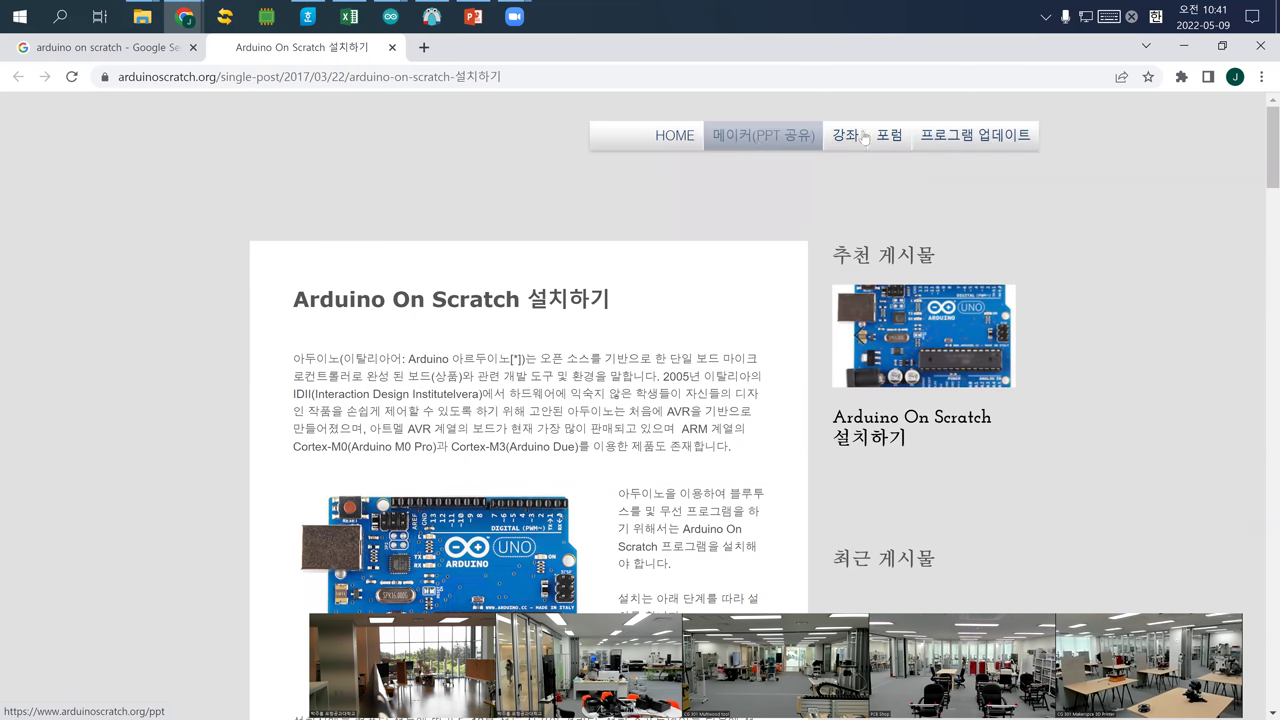
# View the program update history on arduinoscratch.org and the Arduino on Scratch download section on its home page
pyautogui.click(946, 144)
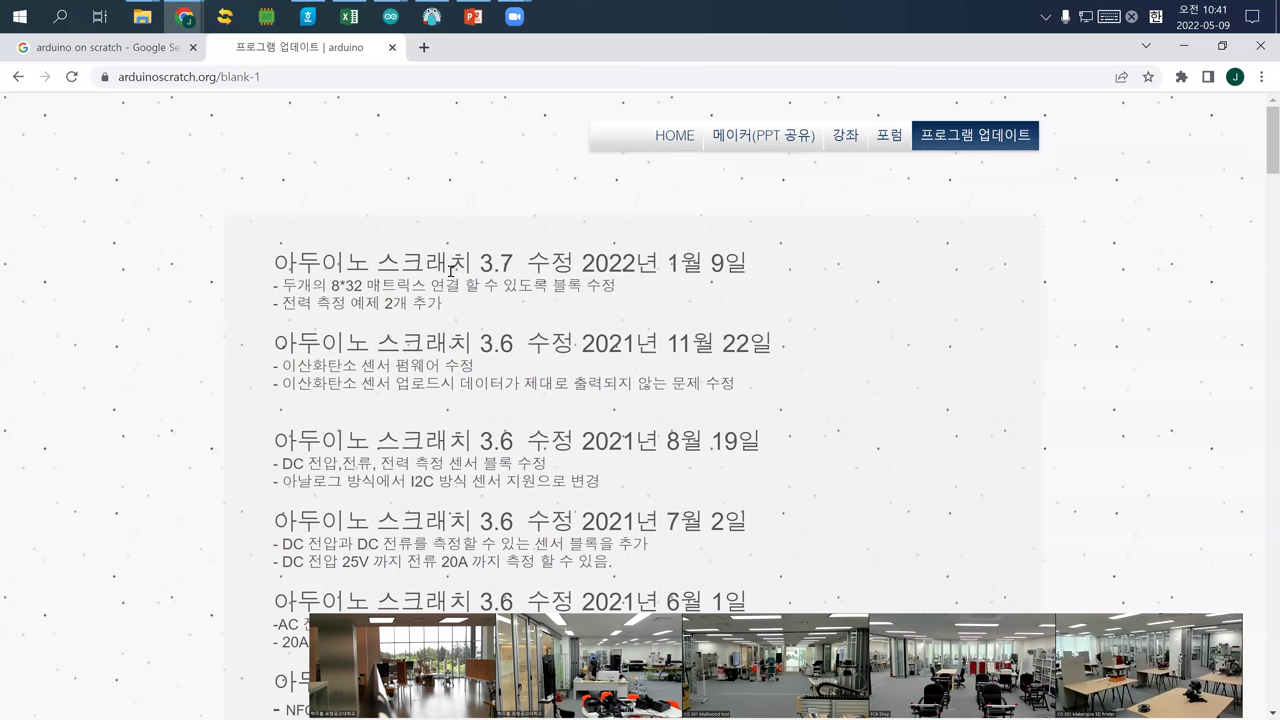
pyautogui.click(687, 144)
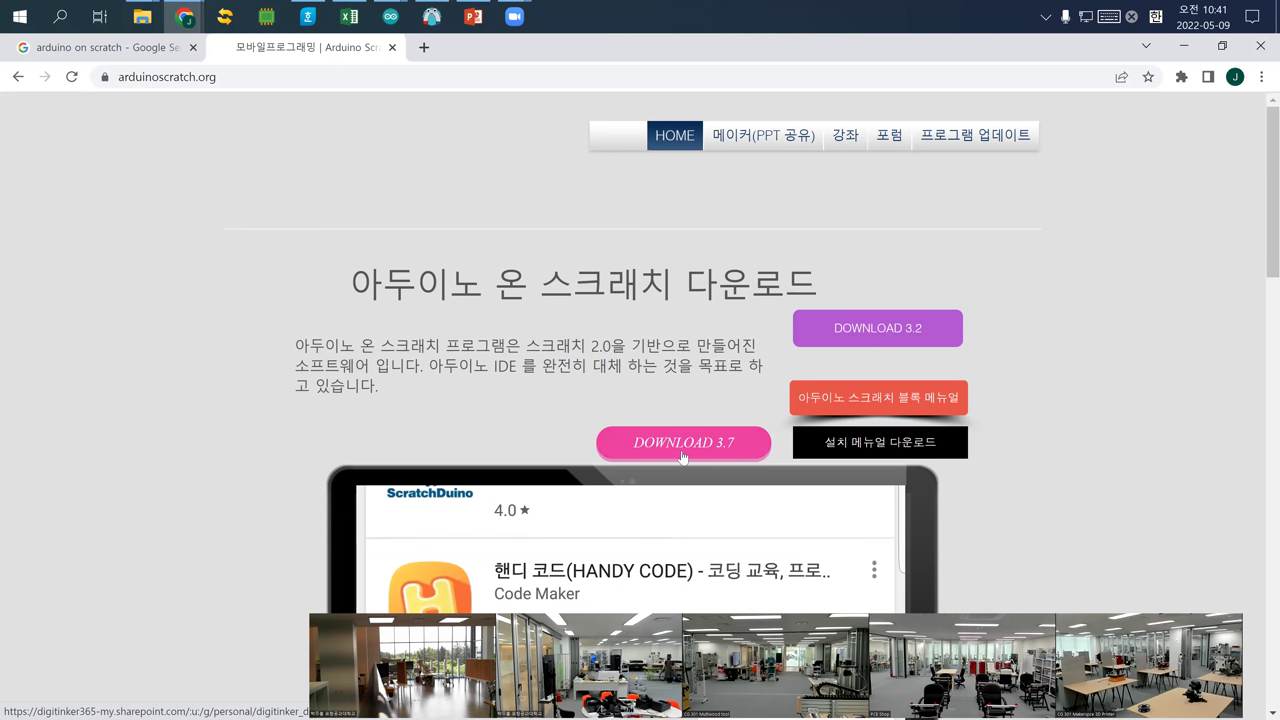
pyautogui.scroll(-2, 723, 291)
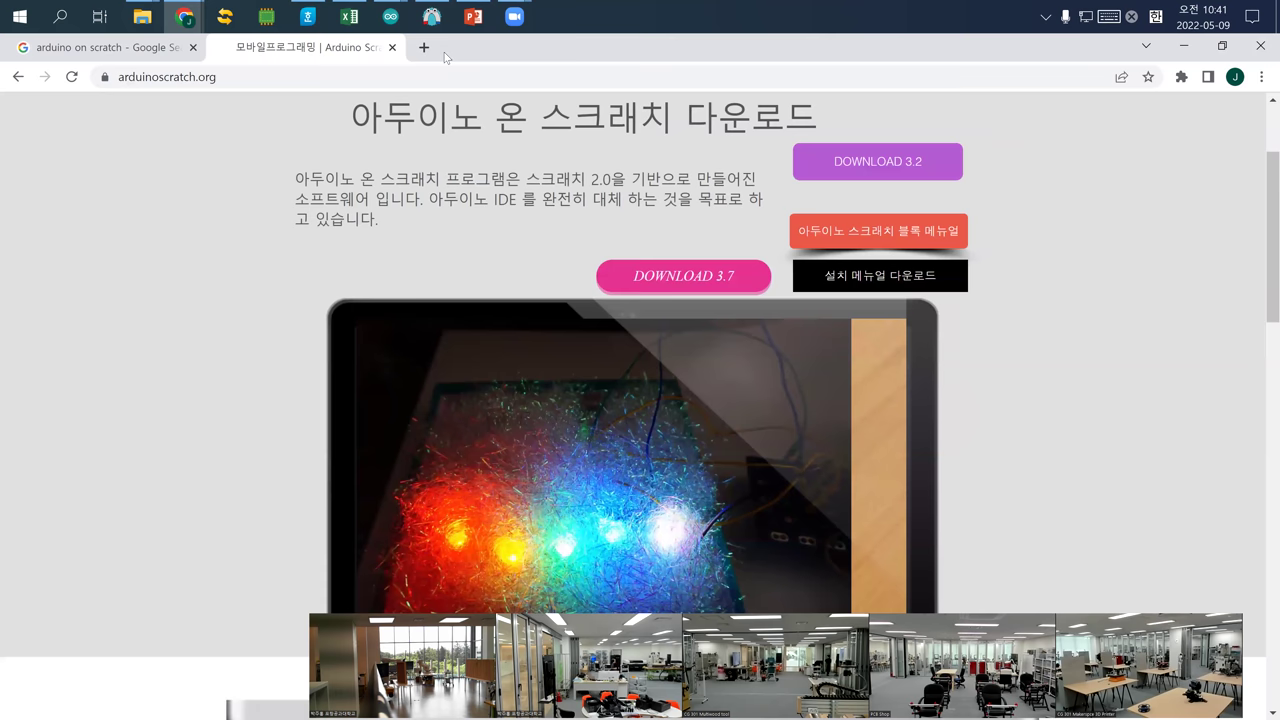
# Search Google for "fritzing" in a new browser tab
pyautogui.click(424, 47)
pyautogui.click(430, 75)
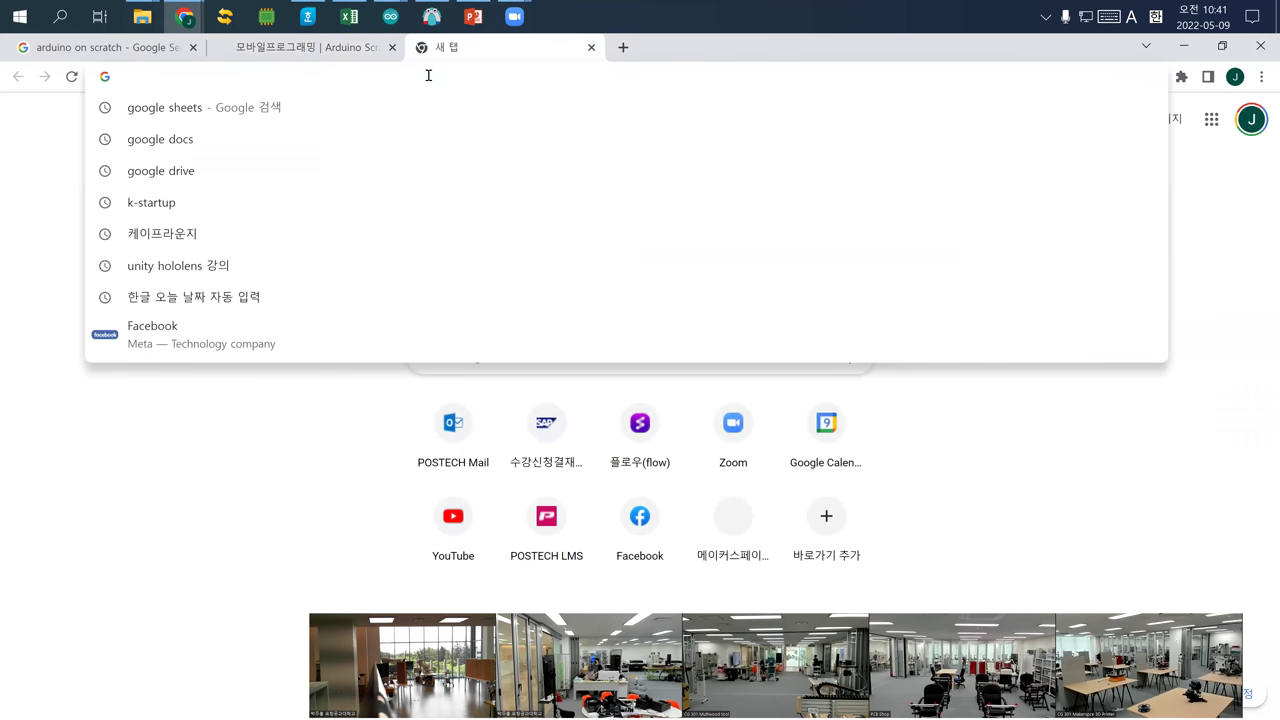
pyautogui.write('firtzin')
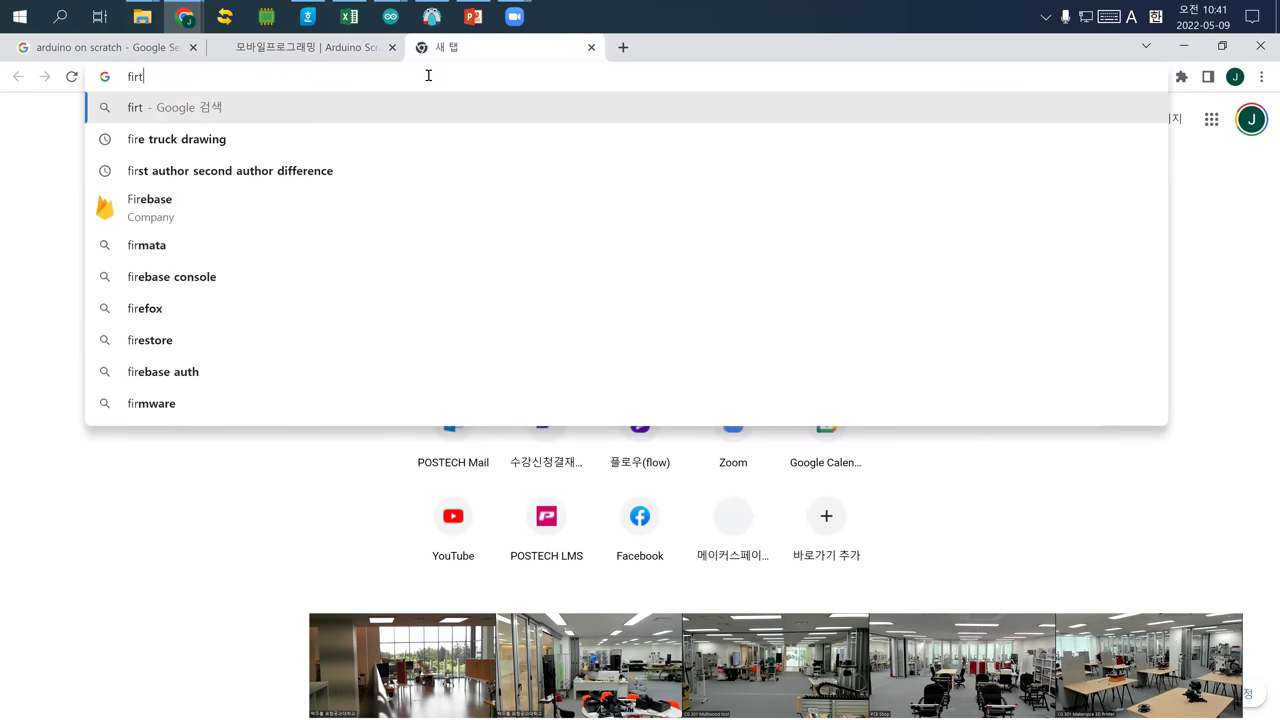
pyautogui.press('BackSpace')
pyautogui.press('BackSpace')
pyautogui.press('BackSpace')
pyautogui.press('BackSpace')
pyautogui.press('BackSpace')
pyautogui.press('BackSpace')
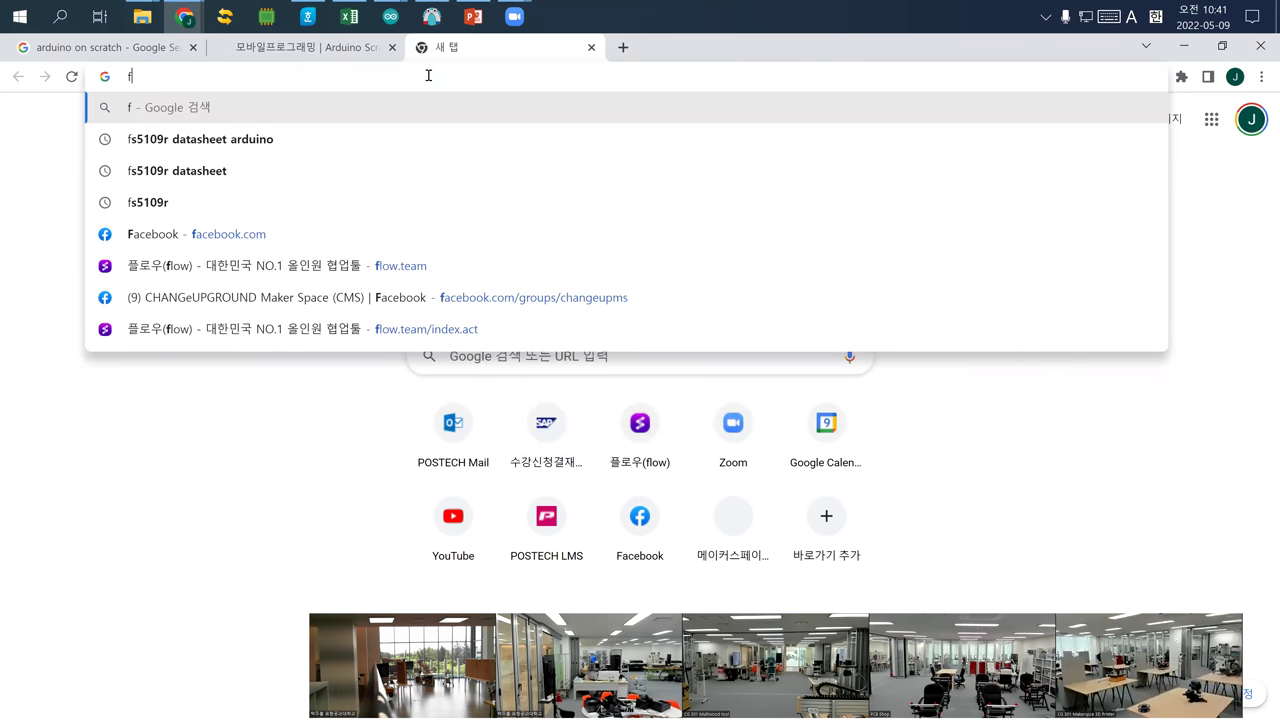
pyautogui.write('ritzing')
pyautogui.press('Return')
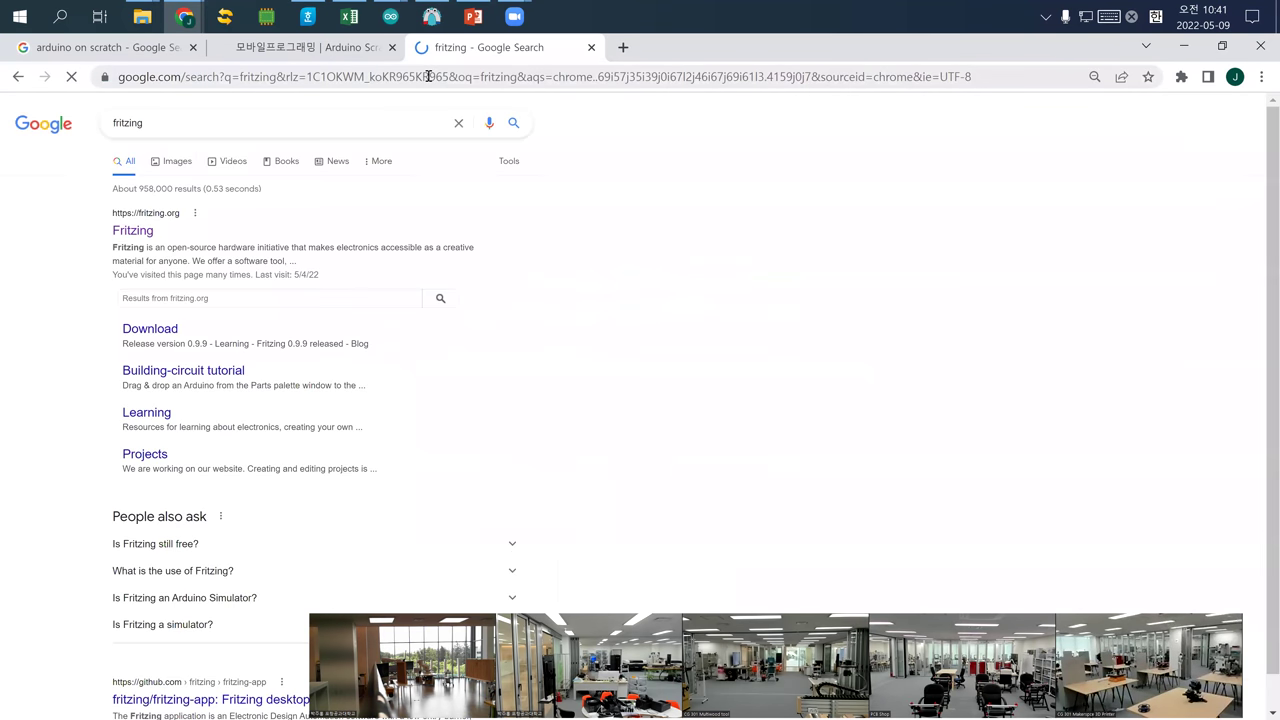
# Search Google for "arduino online simulator" in the same tab
pyautogui.click(332, 86)
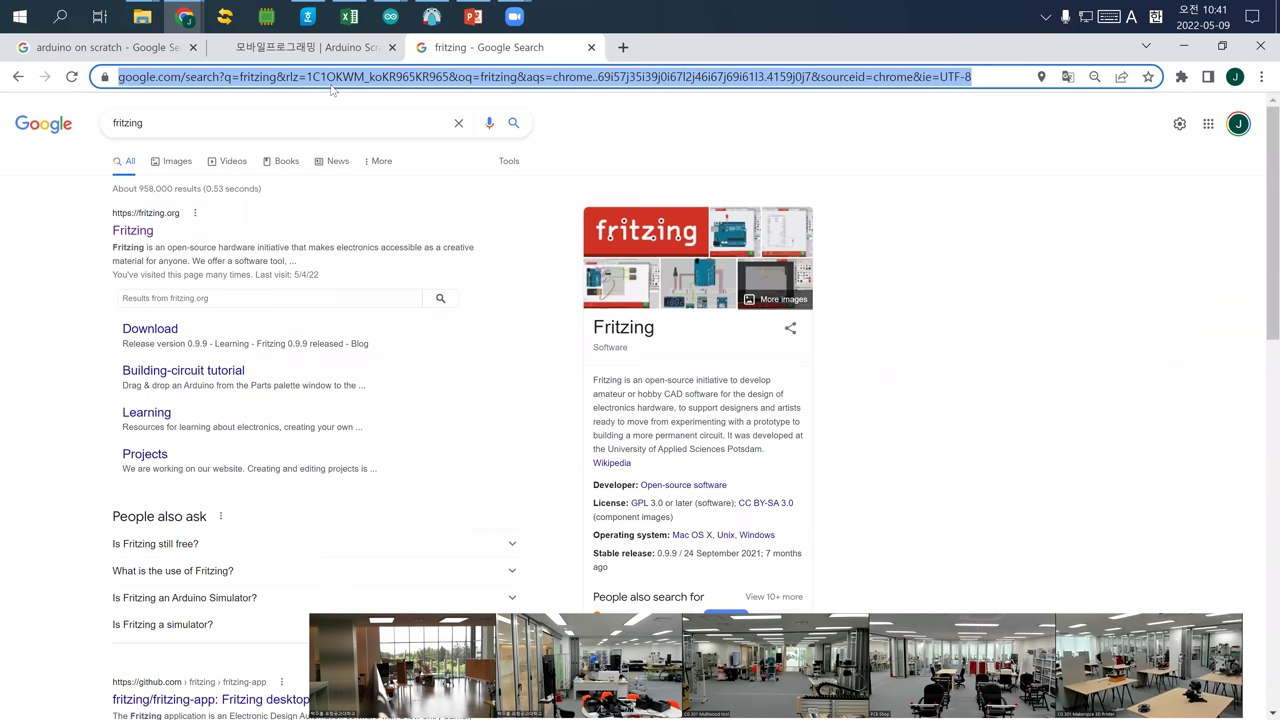
pyautogui.write('arduino online')
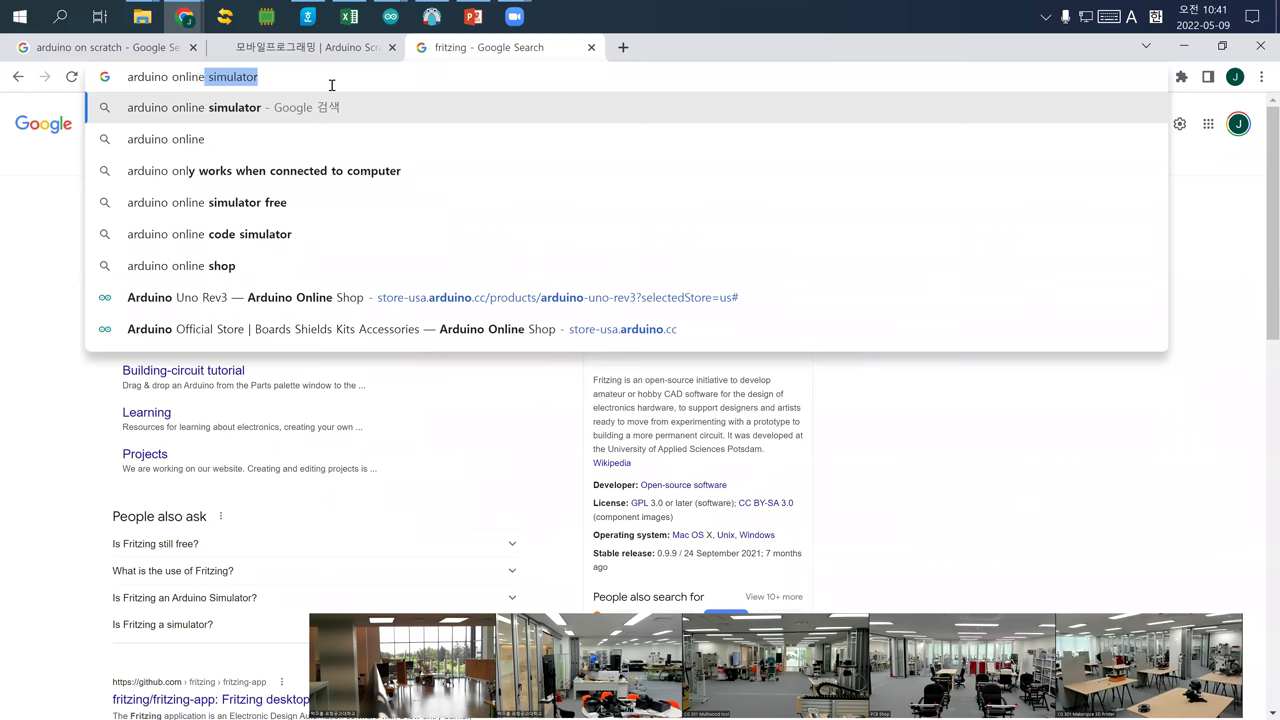
pyautogui.press('Return')
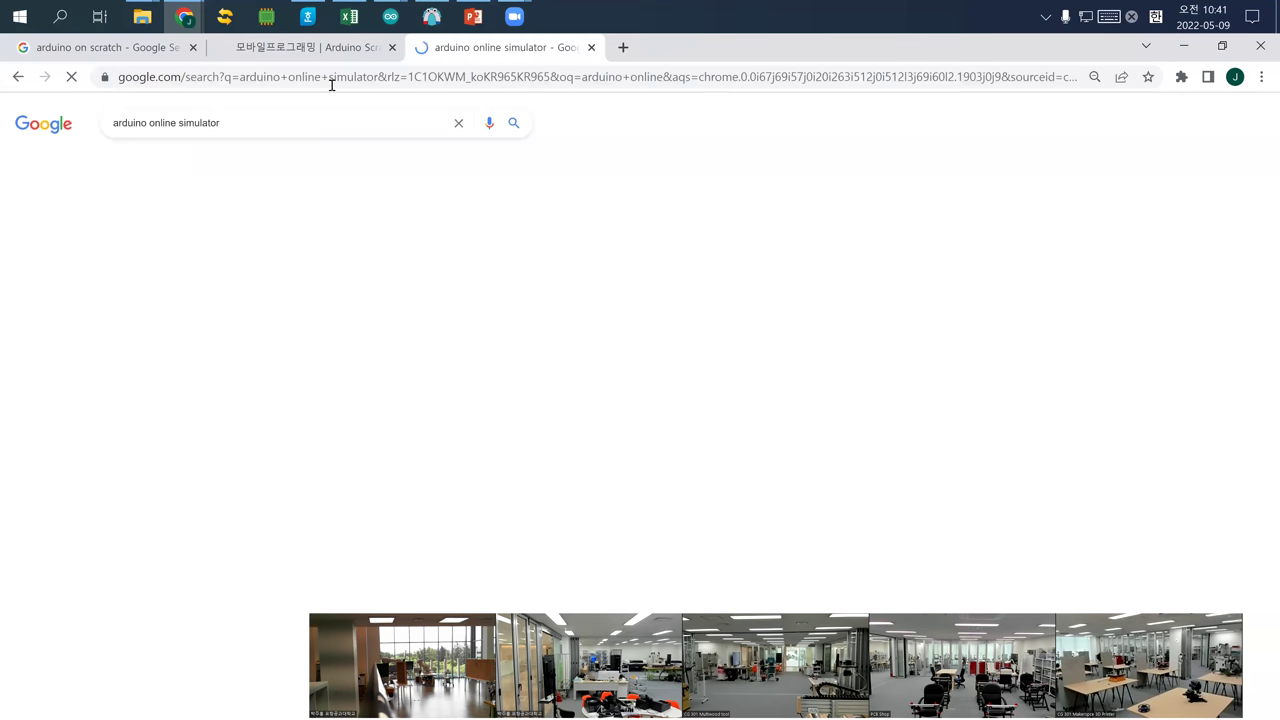
pyautogui.click(257, 118)
pyautogui.click(4, 455)
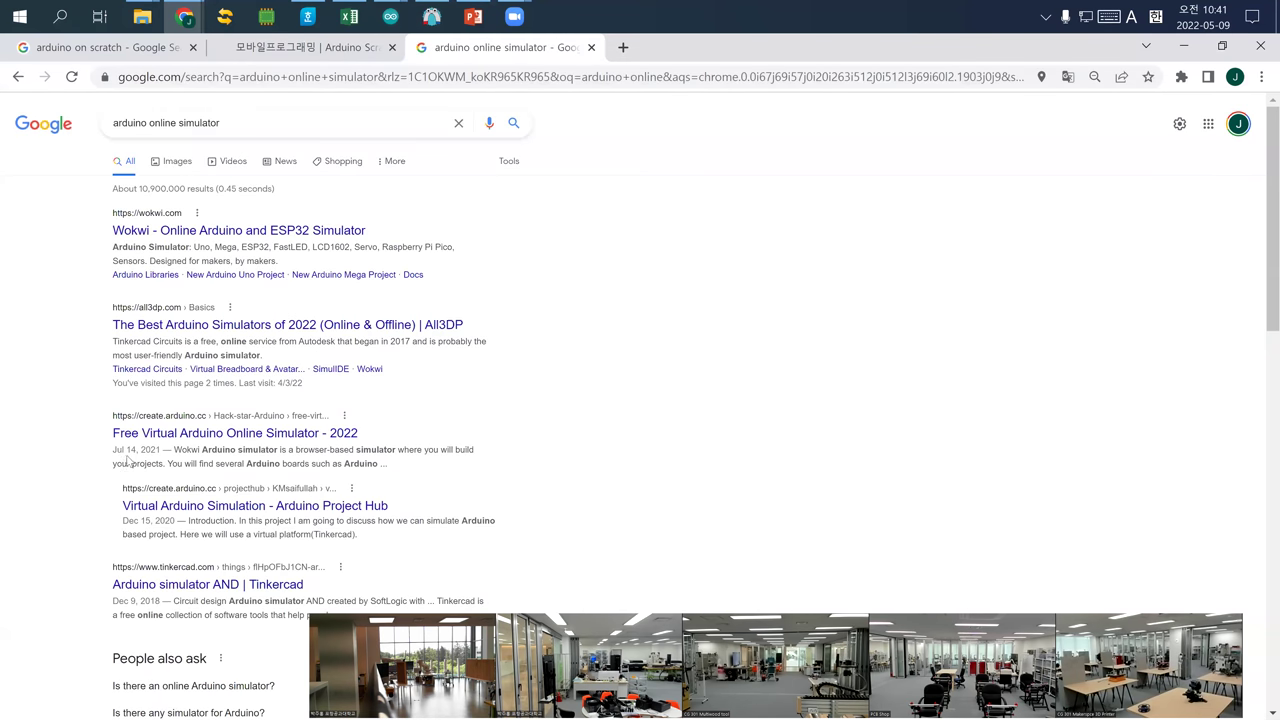
# Open the All3DP article on the best Arduino simulators of 2022 and read through to the Tinkercad Circuits section
pyautogui.click(246, 328)
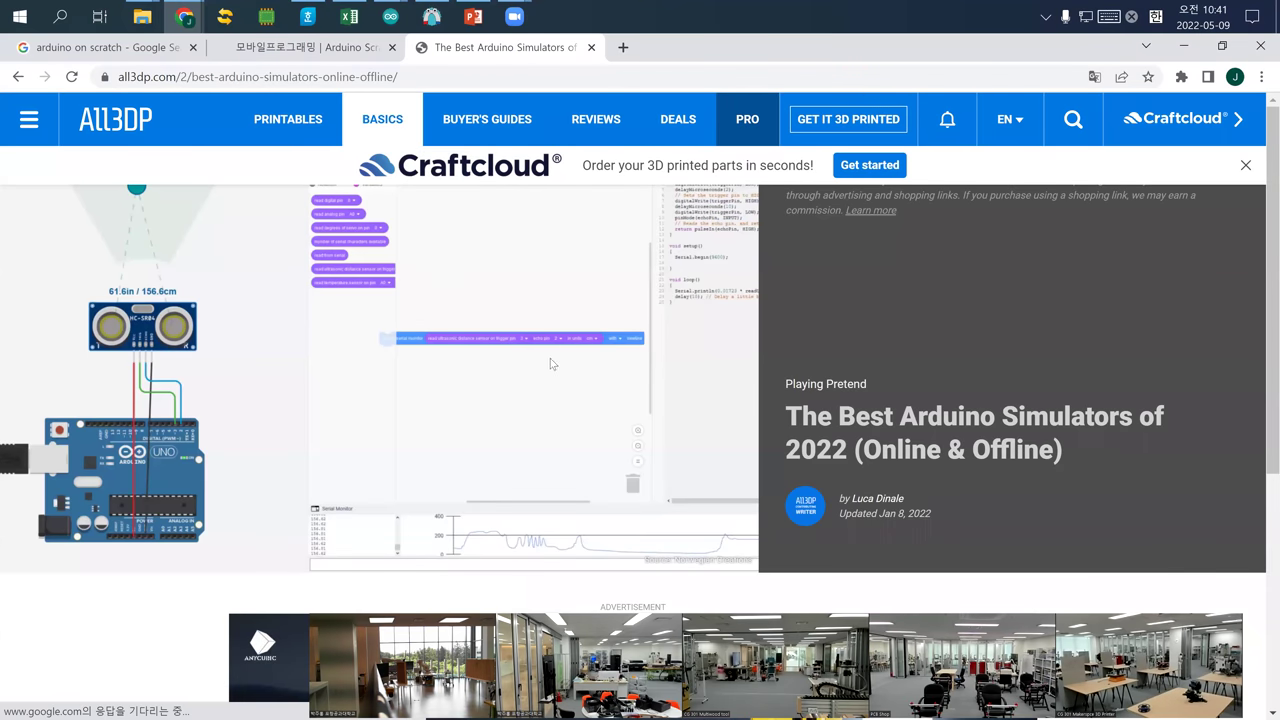
pyautogui.scroll(-9, 628, 370)
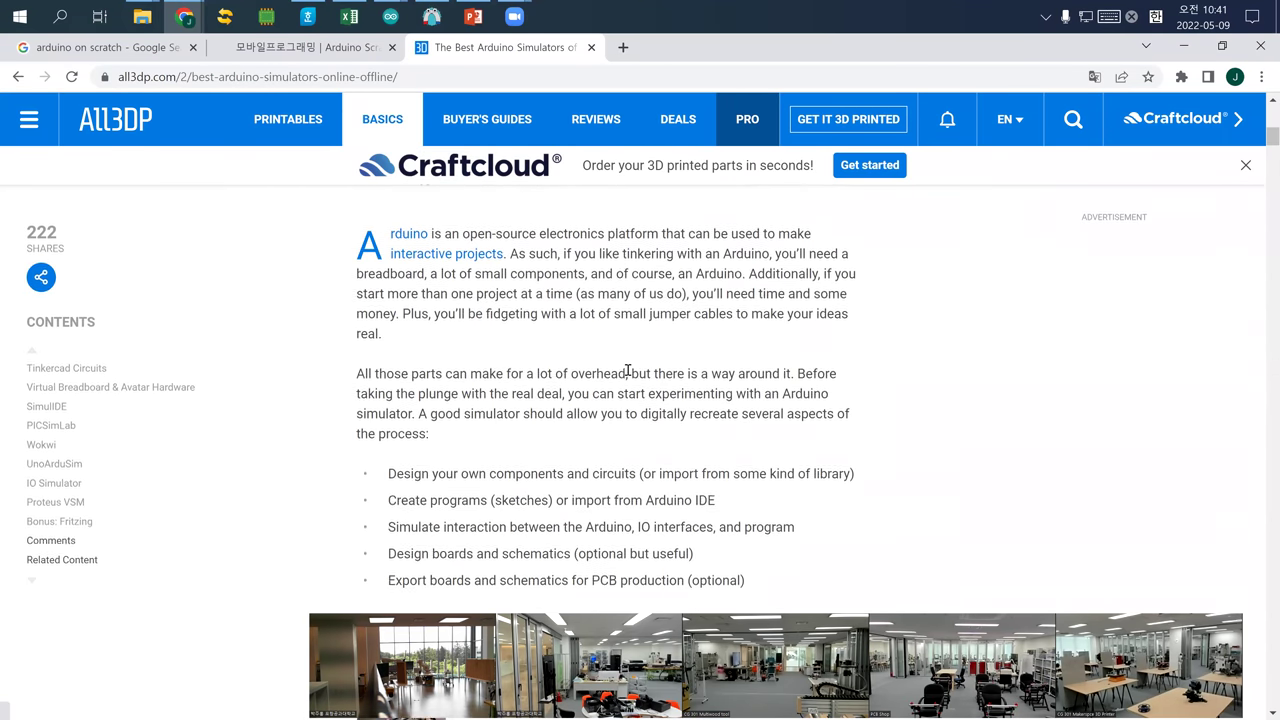
pyautogui.scroll(-10, 628, 370)
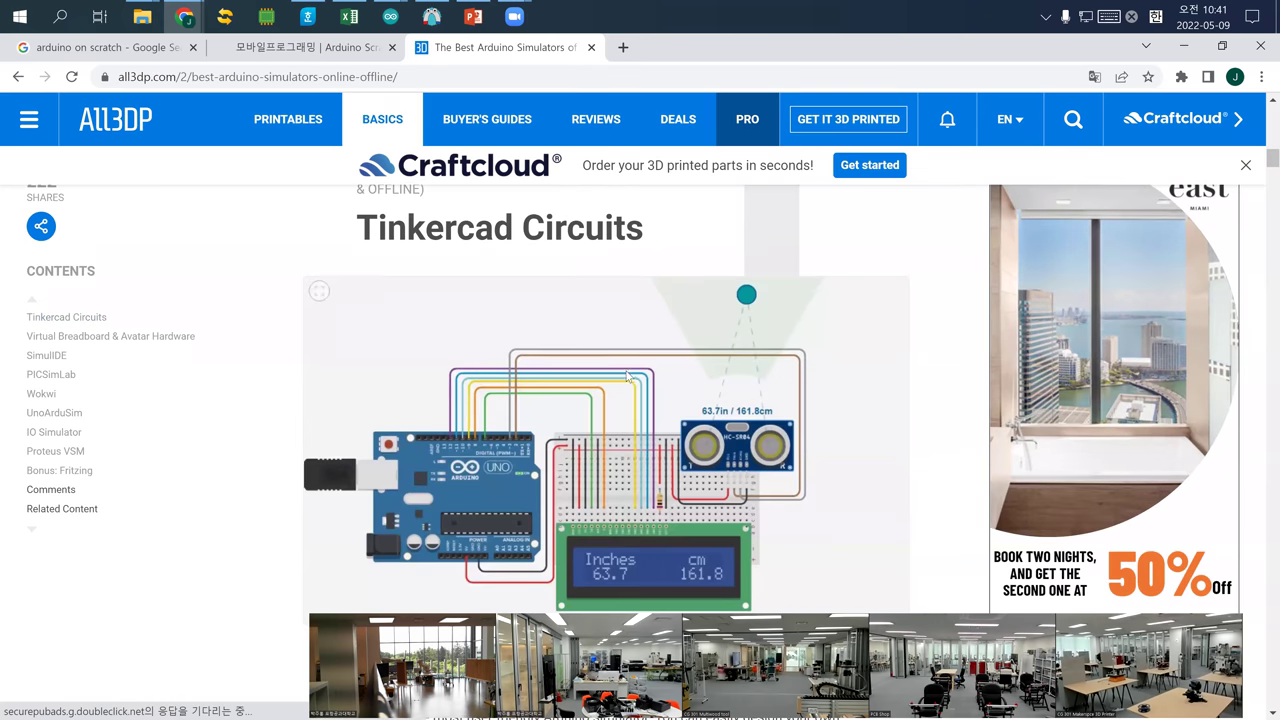
pyautogui.scroll(-2, 584, 452)
pyautogui.scroll(1, 596, 445)
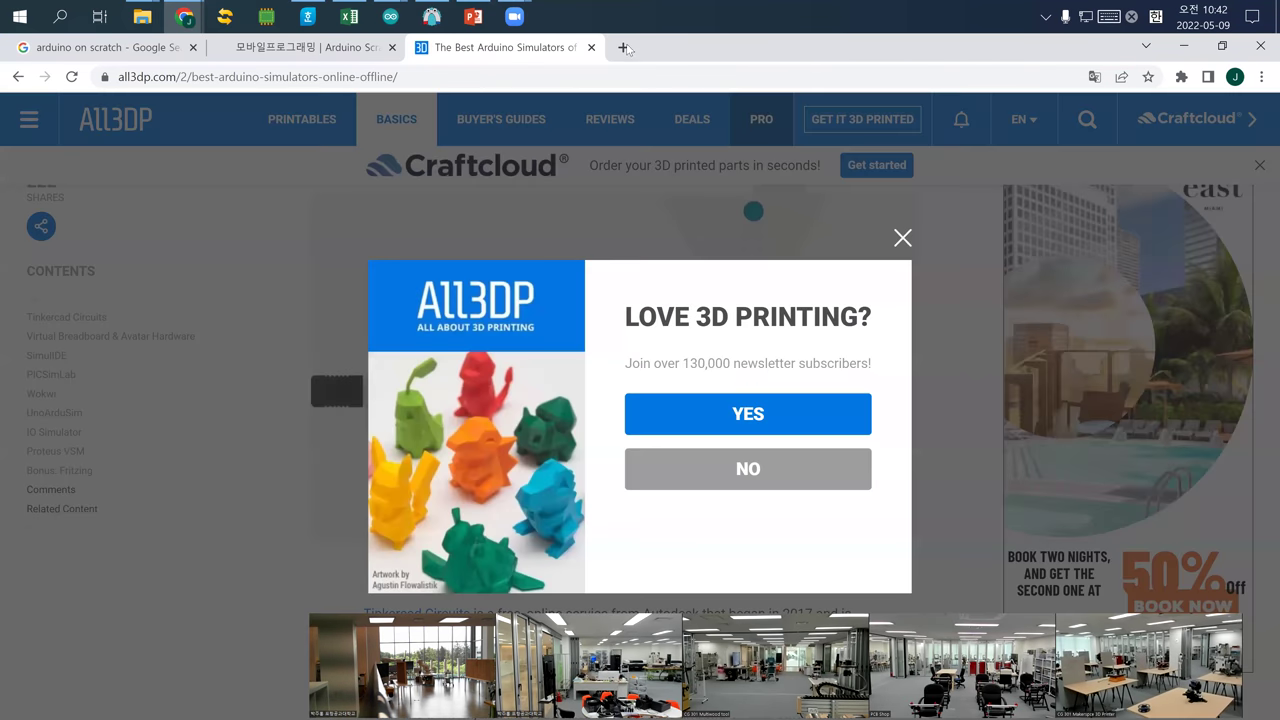
# Search for "tinercad" in a new browser tab and open the Tinkercad website from the results
pyautogui.click(623, 47)
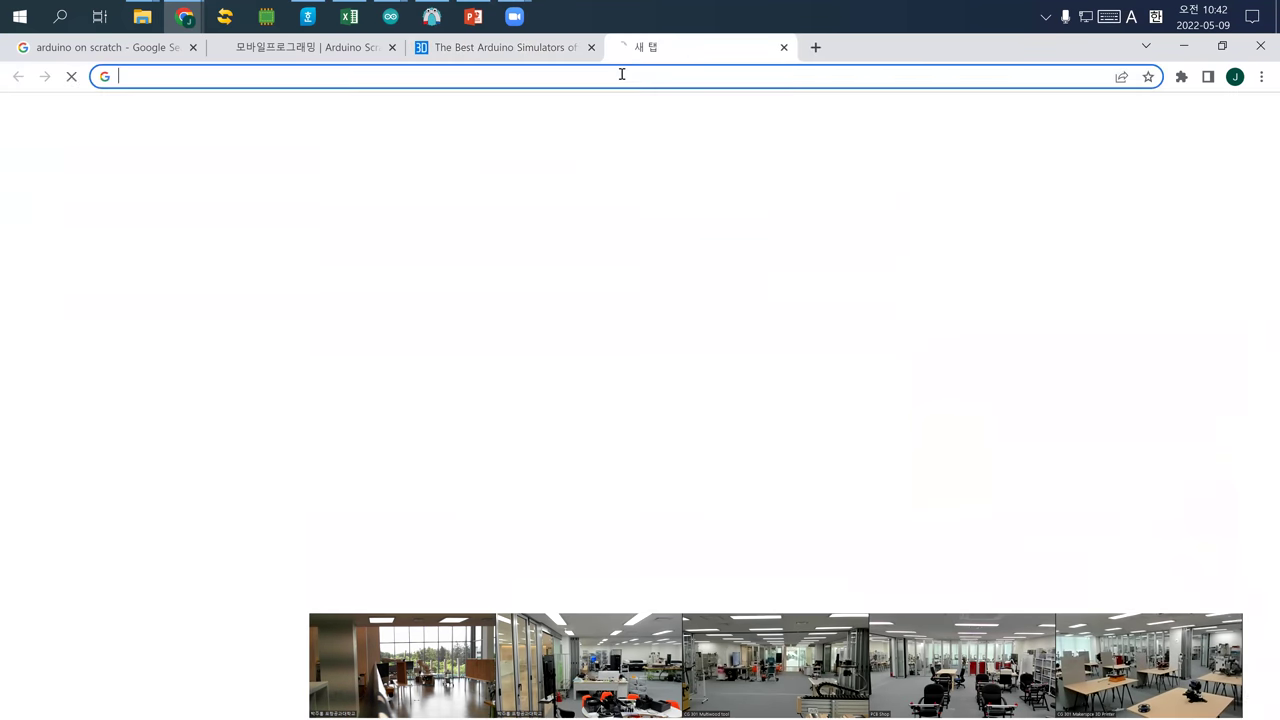
pyautogui.write('tinercad')
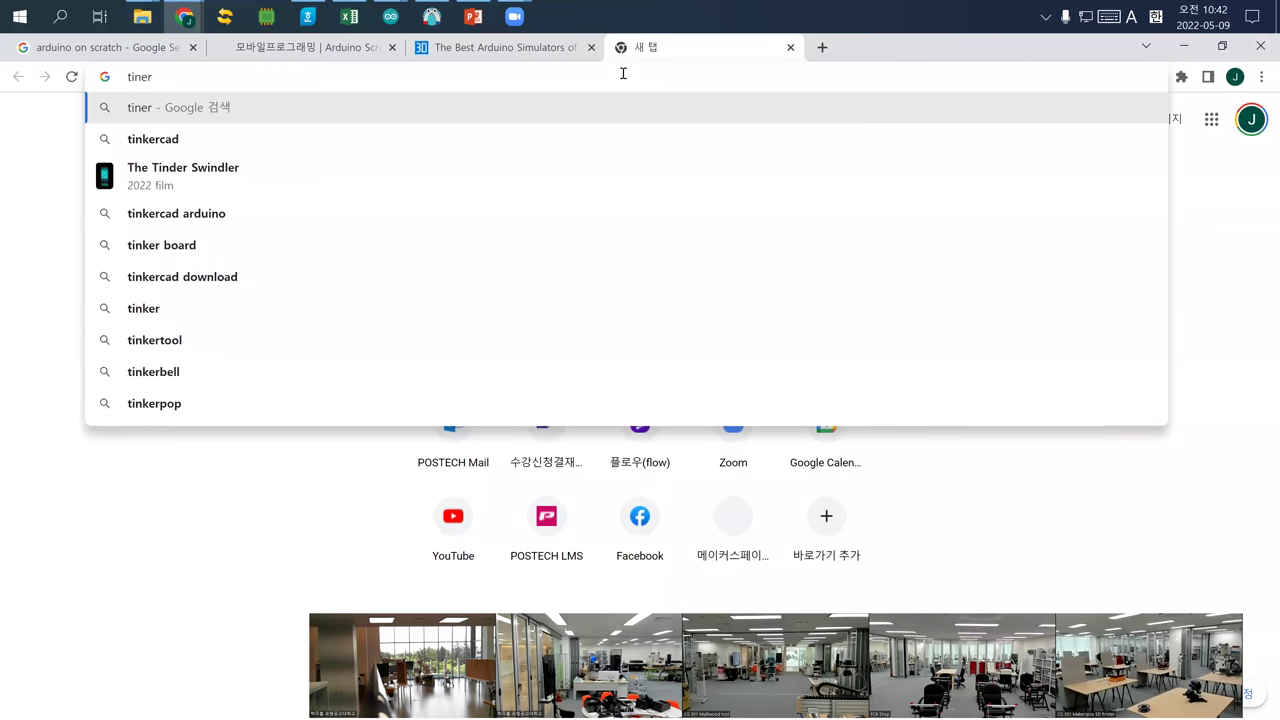
pyautogui.press('Return')
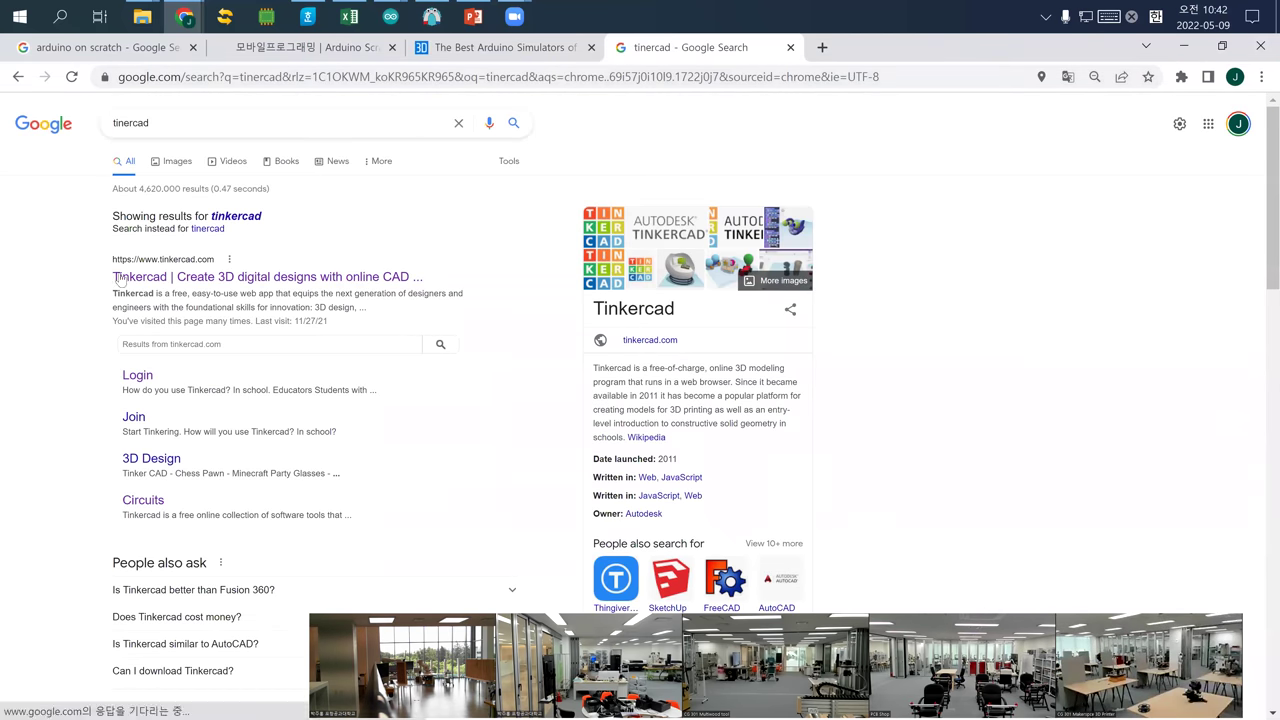
pyautogui.click(128, 282)
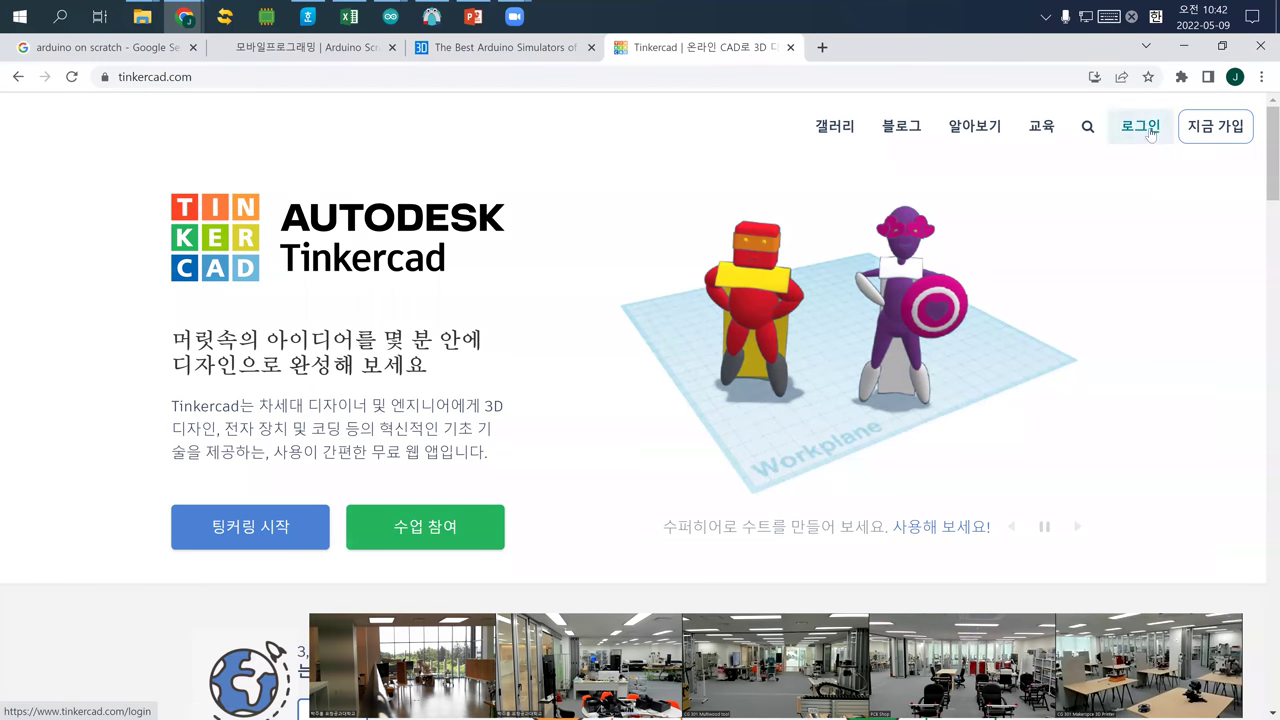
# Log in to Tinkercad as a personal user with Google sign-in, choosing the maker space account
pyautogui.click(1151, 133)
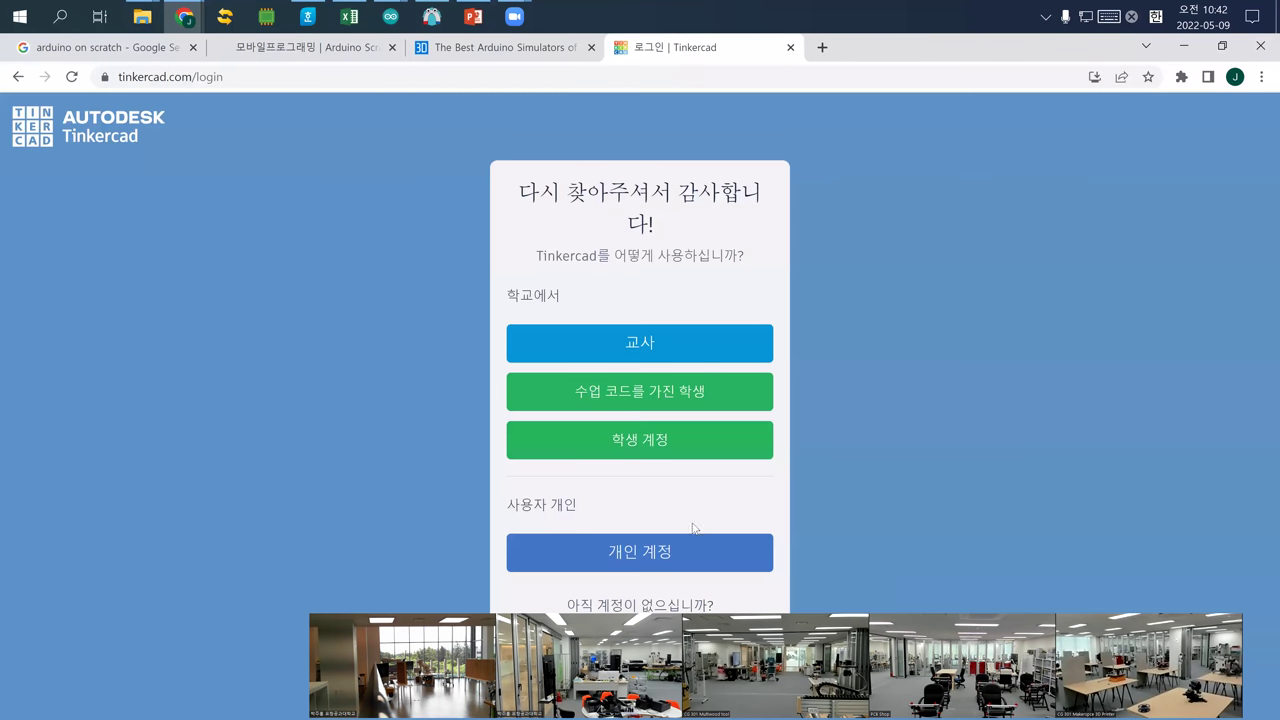
pyautogui.click(661, 555)
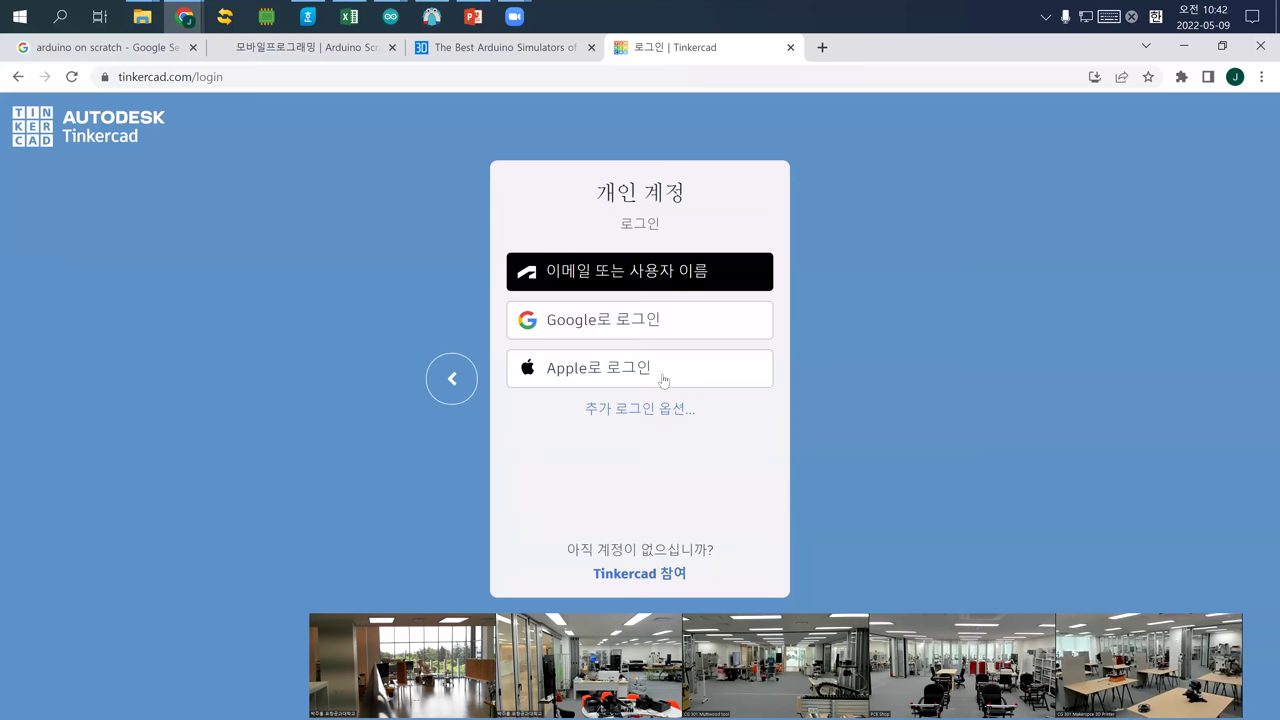
pyautogui.click(650, 330)
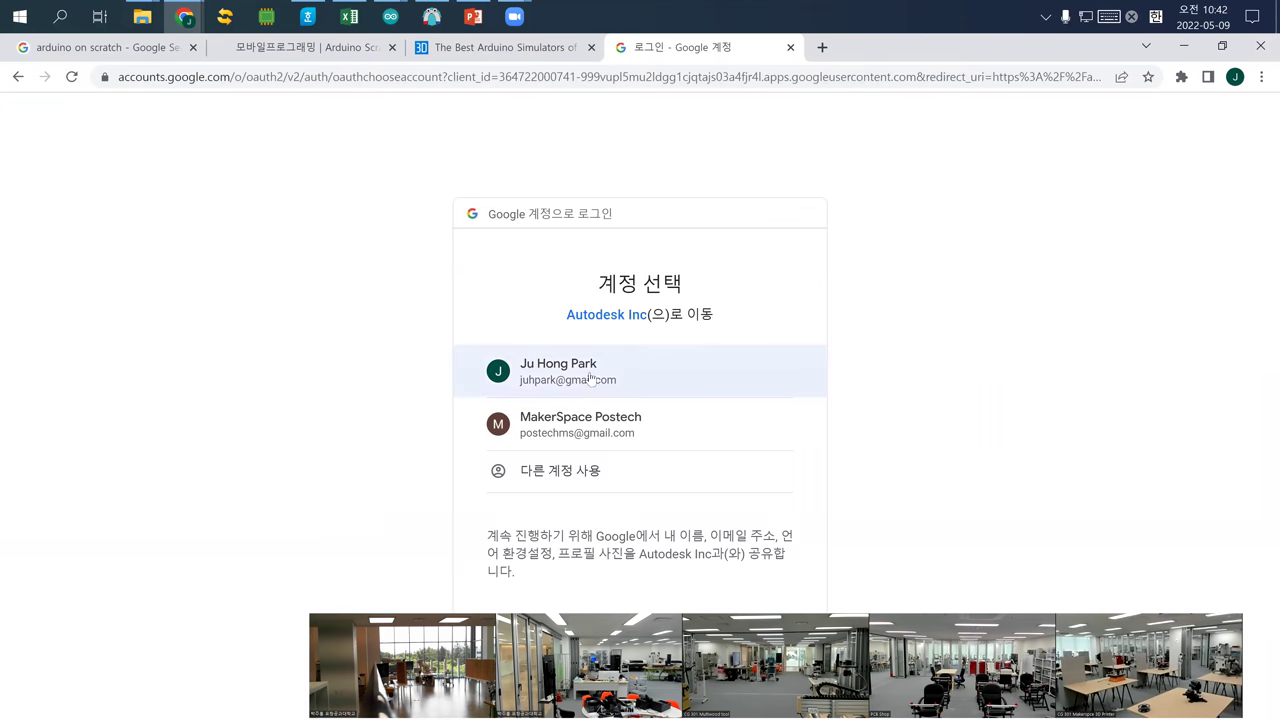
pyautogui.click(573, 446)
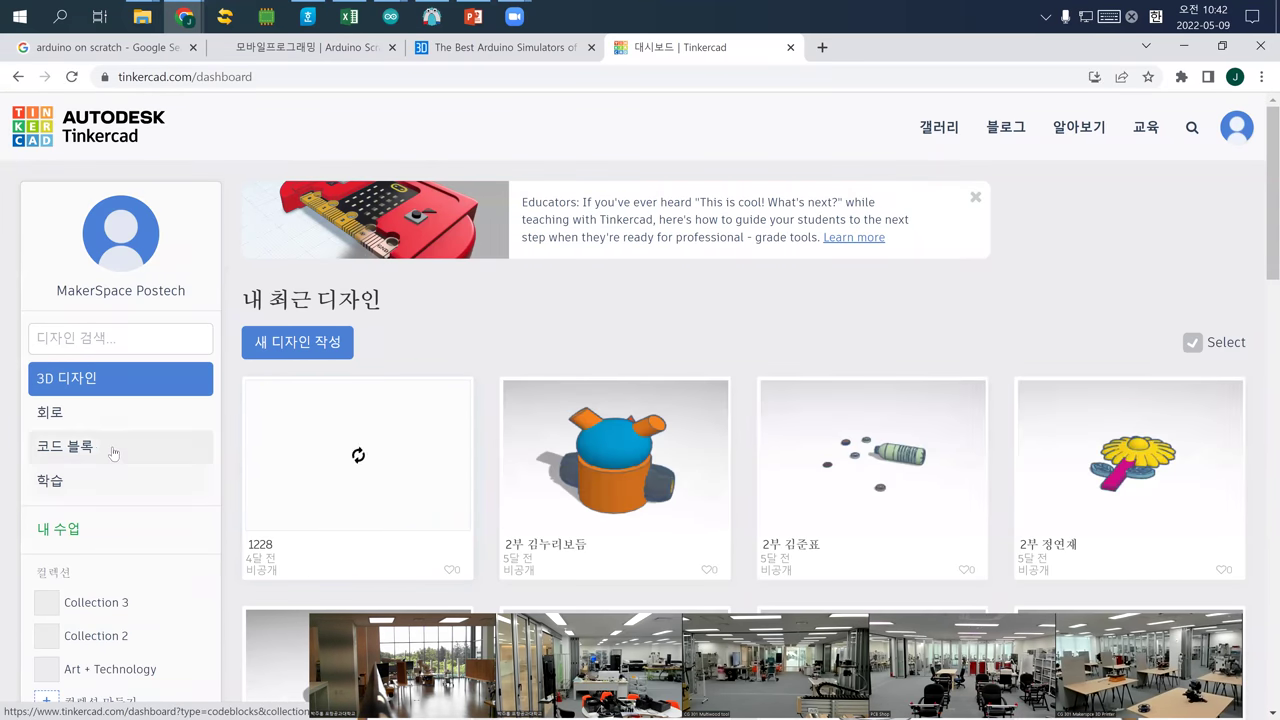
# Look through the dashboard's circuits and codeblocks sections, and create a new circuit design
pyautogui.click(65, 416)
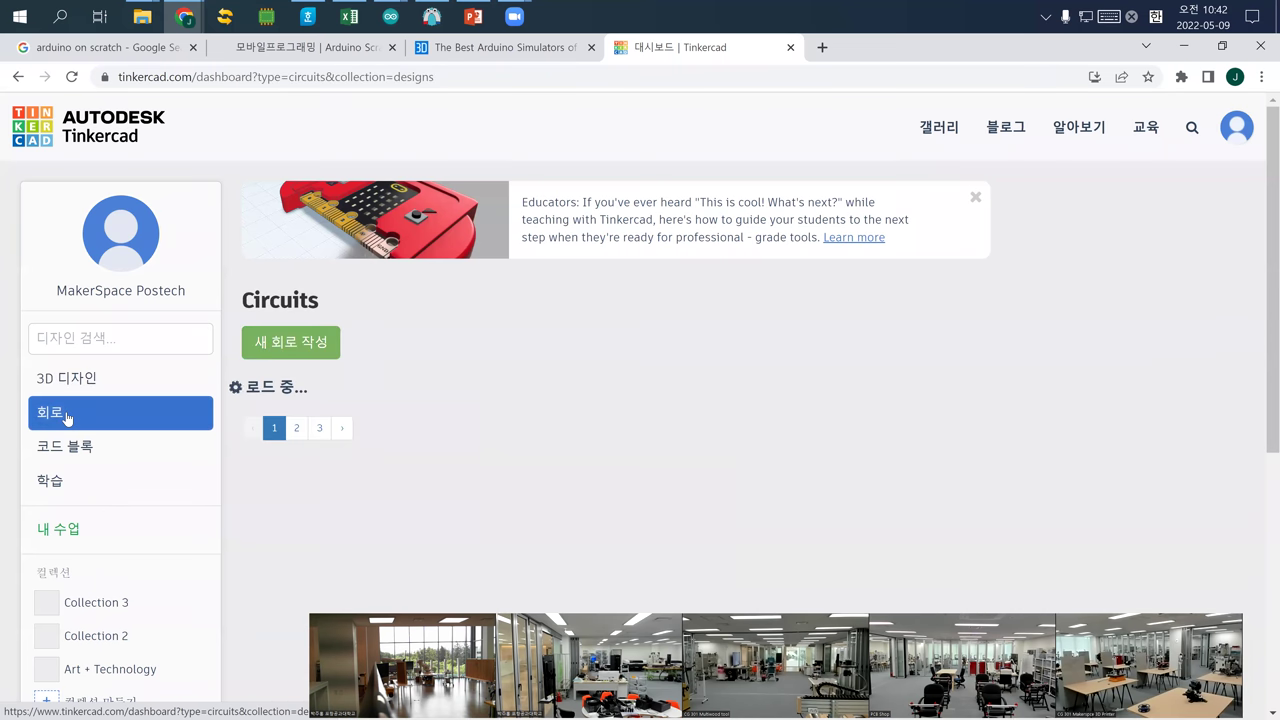
pyautogui.click(58, 440)
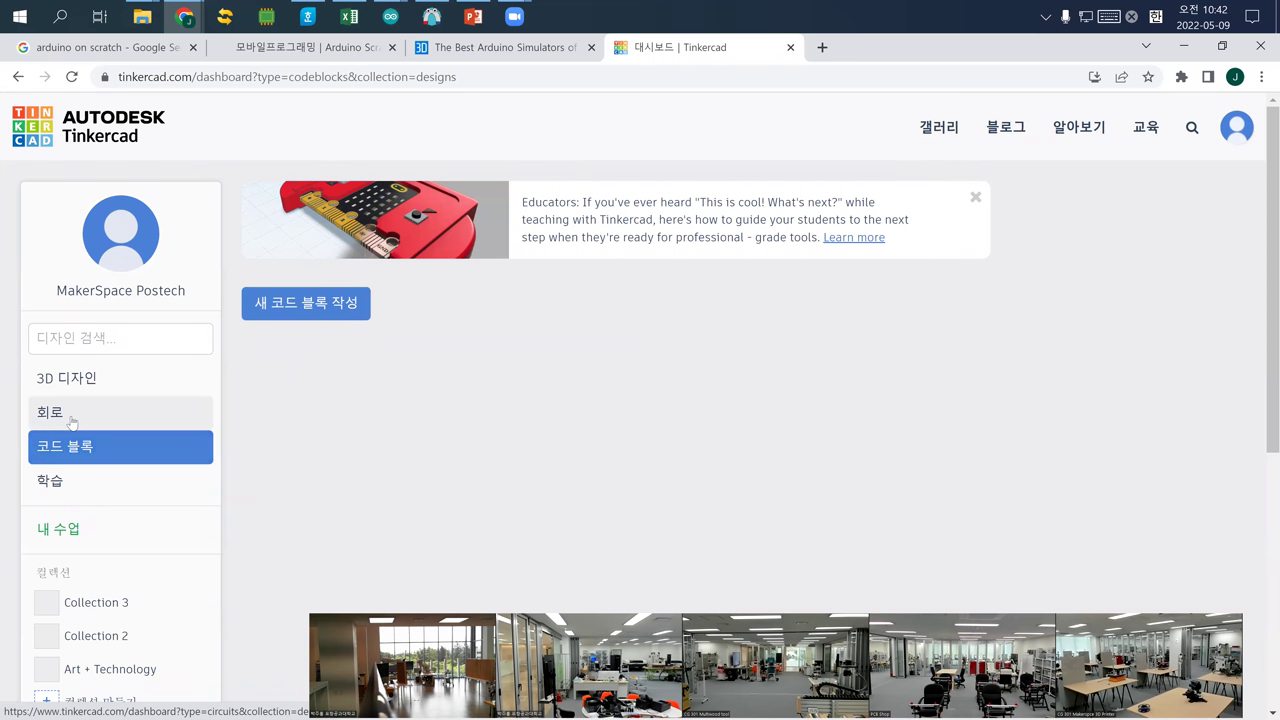
pyautogui.click(72, 424)
pyautogui.scroll(-2, 397, 293)
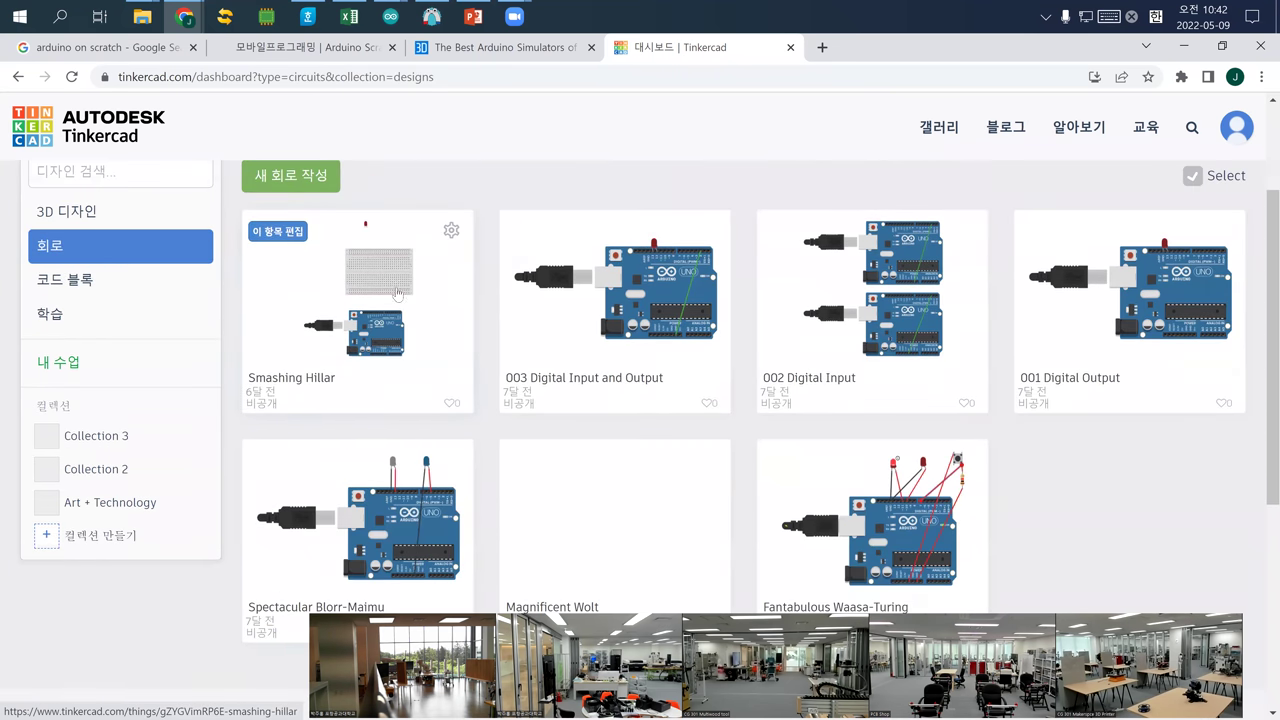
pyautogui.click(293, 179)
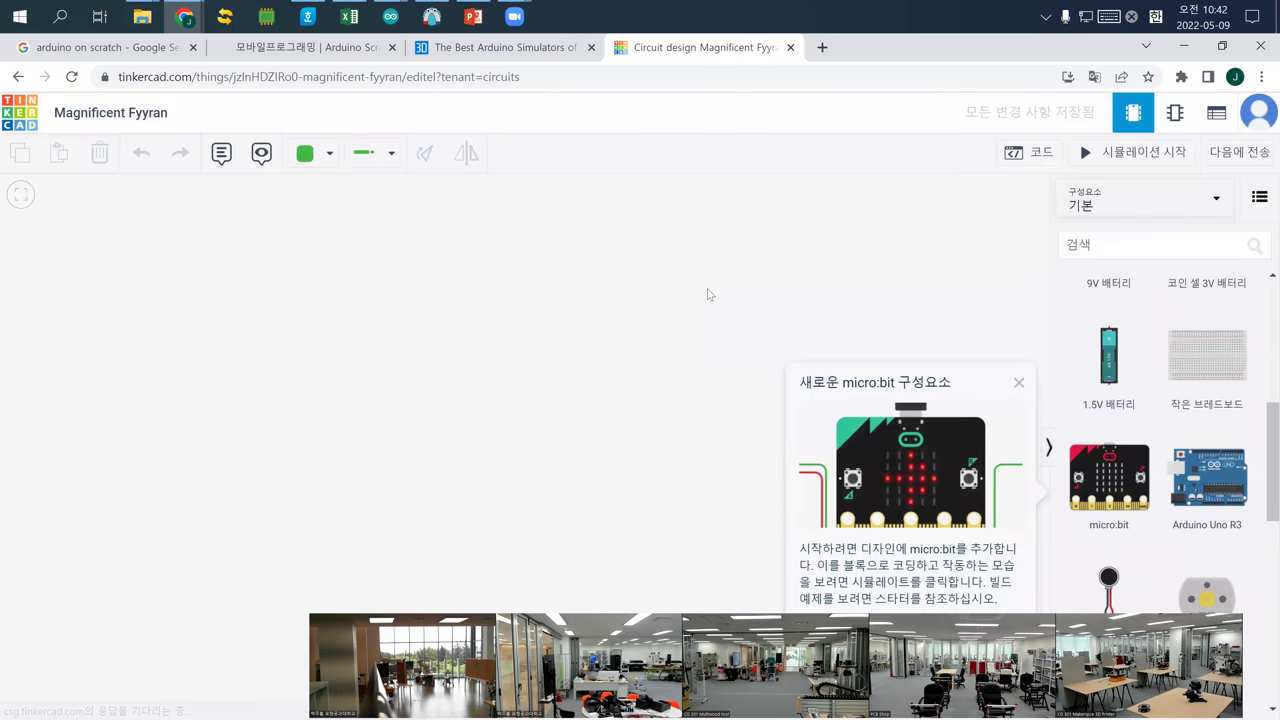
# Place an Arduino Uno R3 in the middle of the workspace and an RGB LED beside its upper right corner
pyautogui.moveTo(860, 421); pyautogui.dragTo(479, 405)
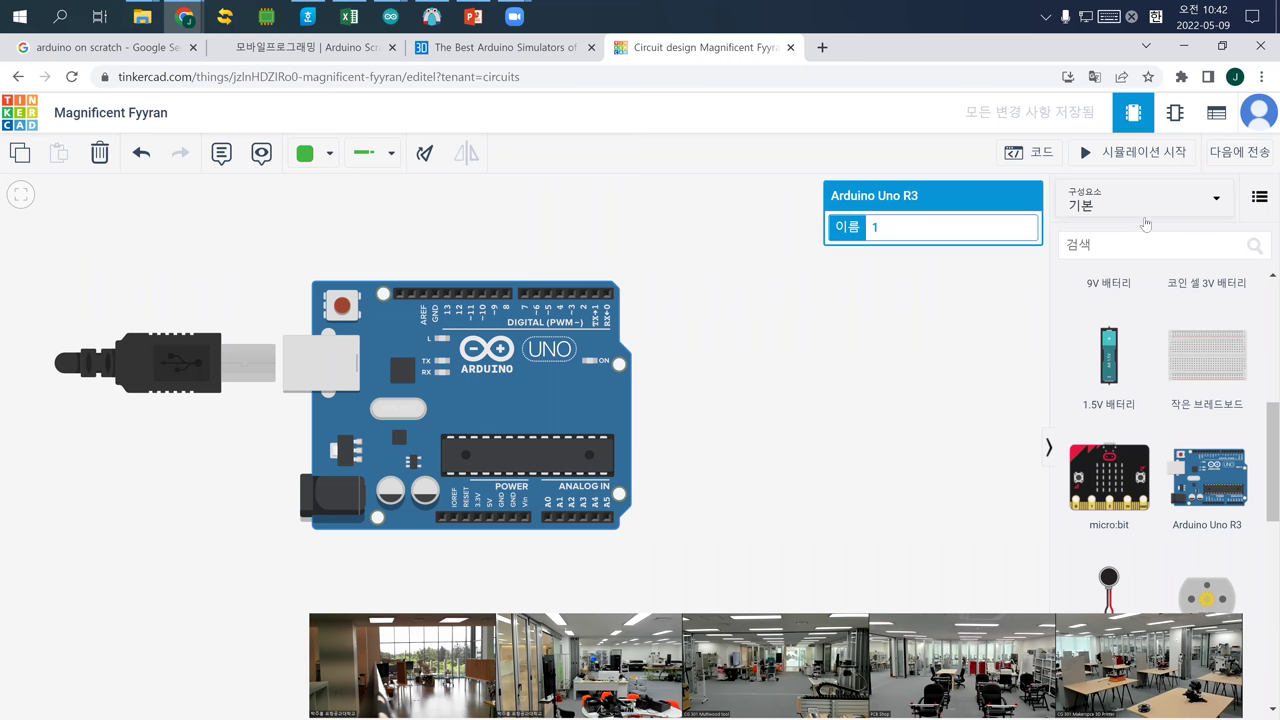
pyautogui.click(1150, 205)
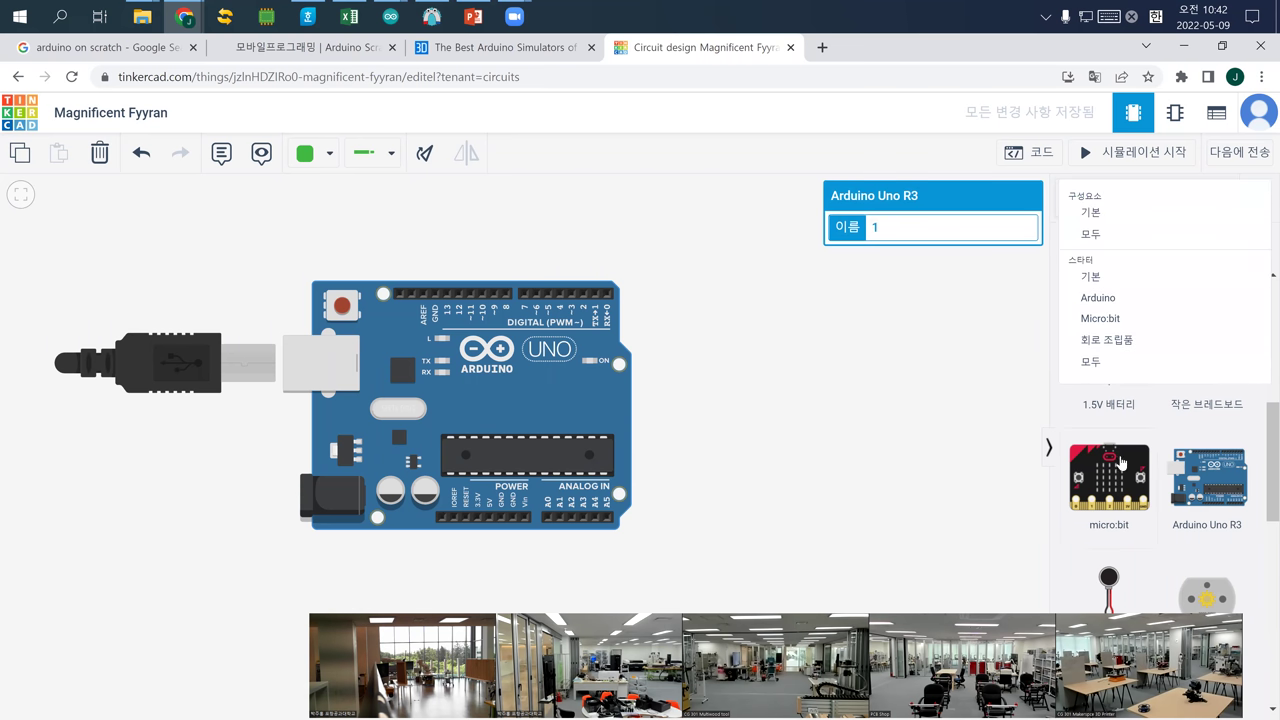
pyautogui.scroll(-5, 1121, 463)
pyautogui.moveTo(1203, 448); pyautogui.dragTo(803, 325)
# Browse the basic components and place a red LED just above the Arduino's digital pins
pyautogui.scroll(-2, 1262, 448)
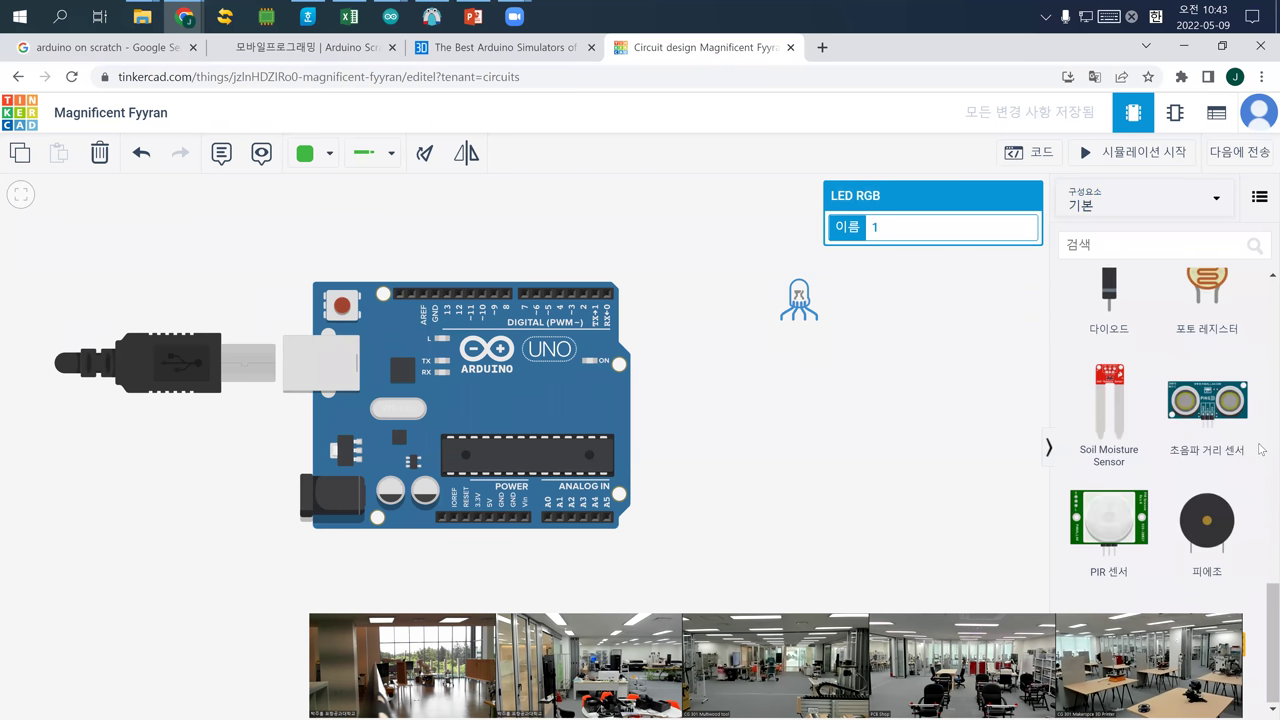
pyautogui.scroll(10, 1262, 450)
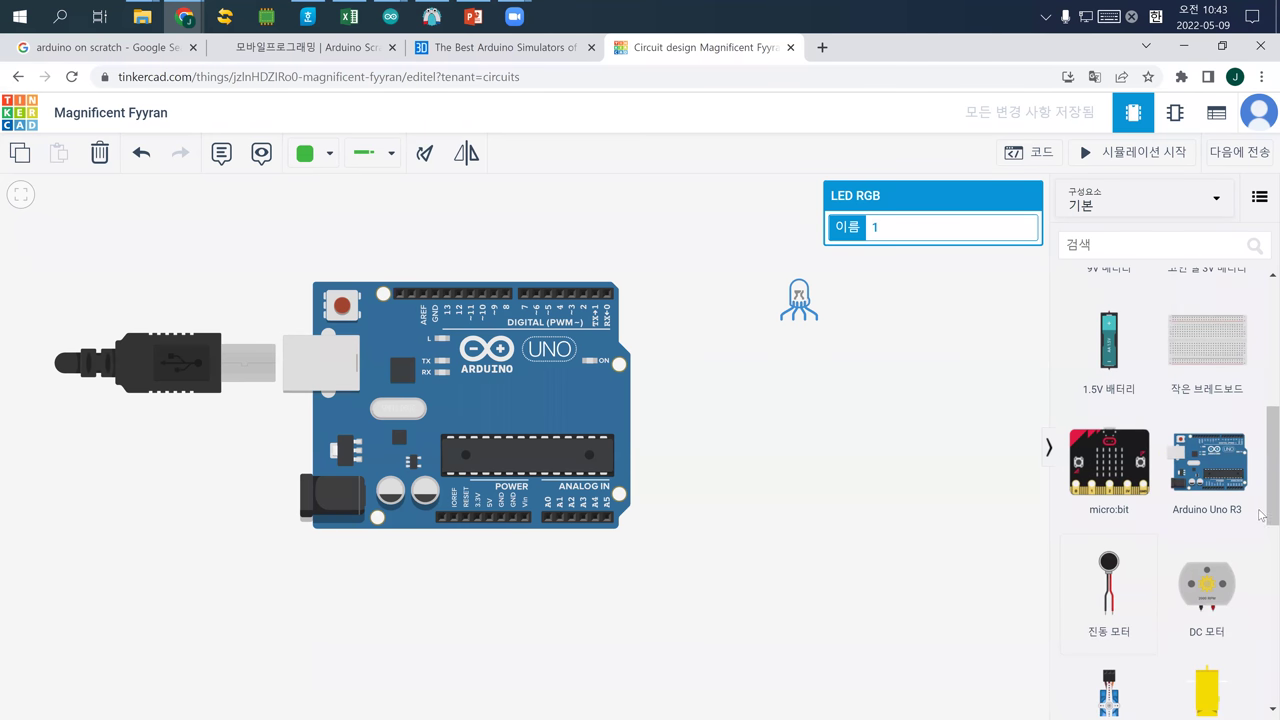
pyautogui.scroll(-4, 1261, 514)
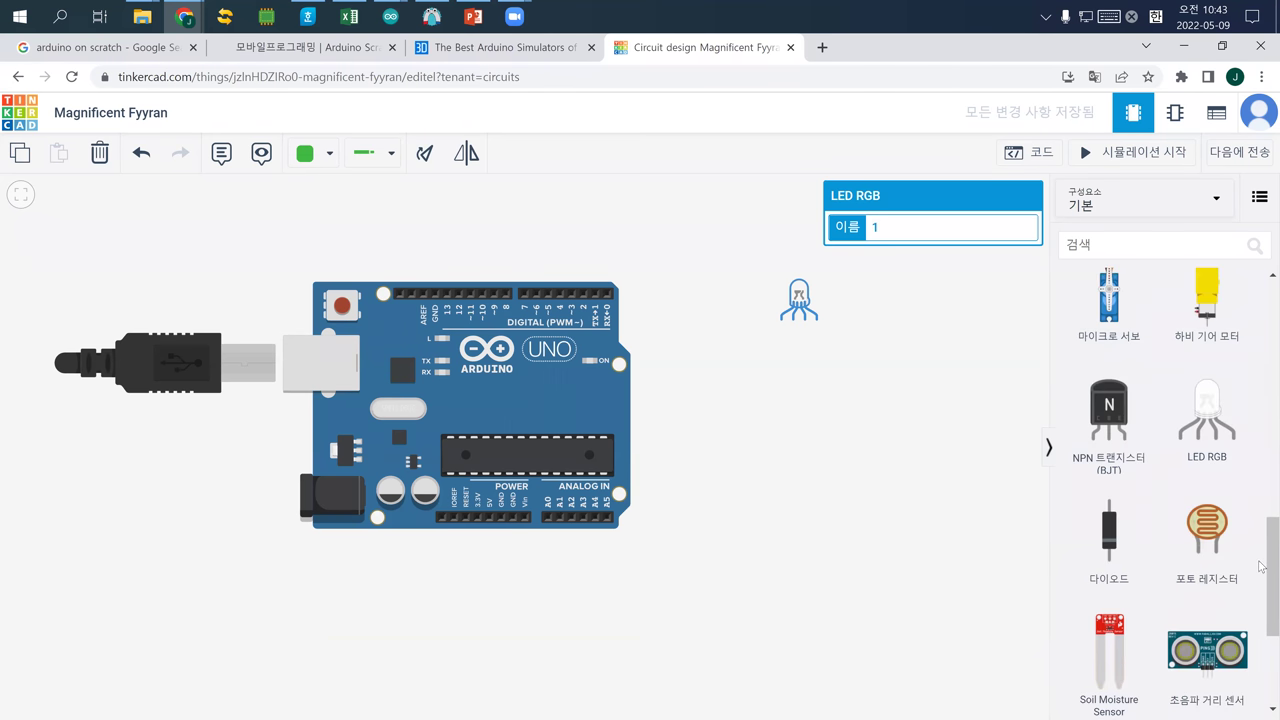
pyautogui.scroll(-2, 1261, 573)
pyautogui.scroll(6, 1261, 614)
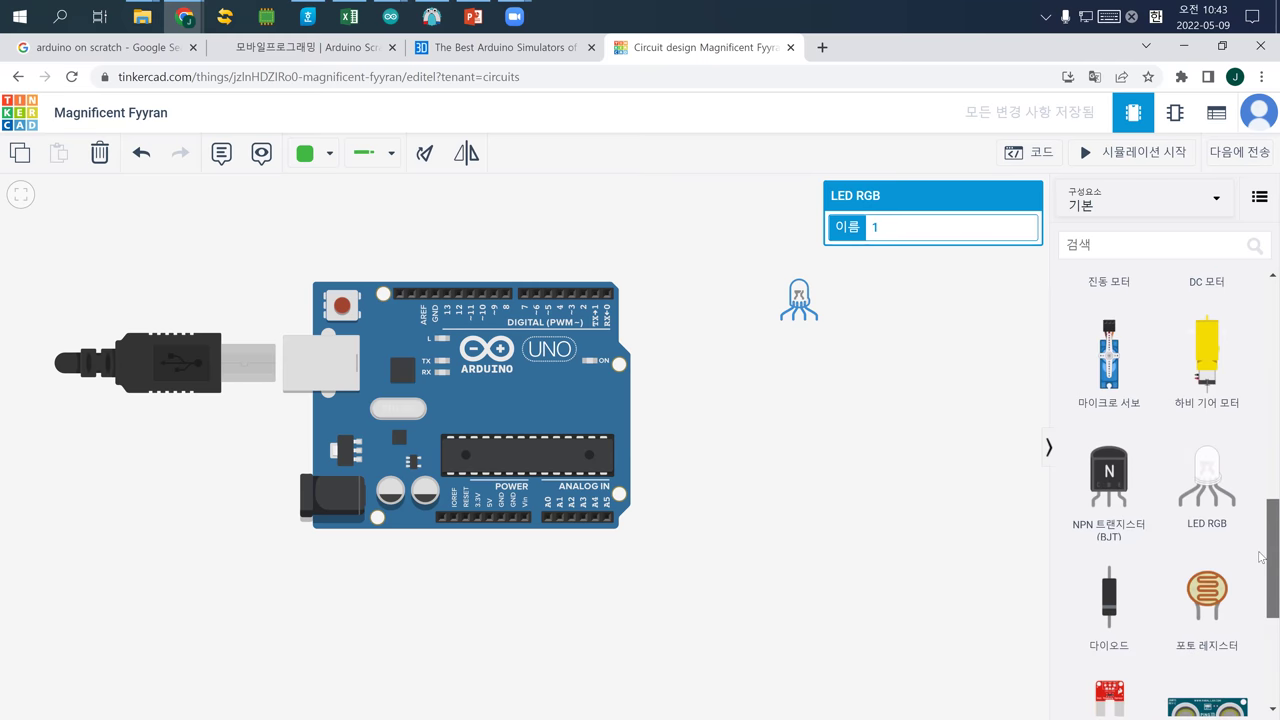
pyautogui.scroll(3, 1260, 443)
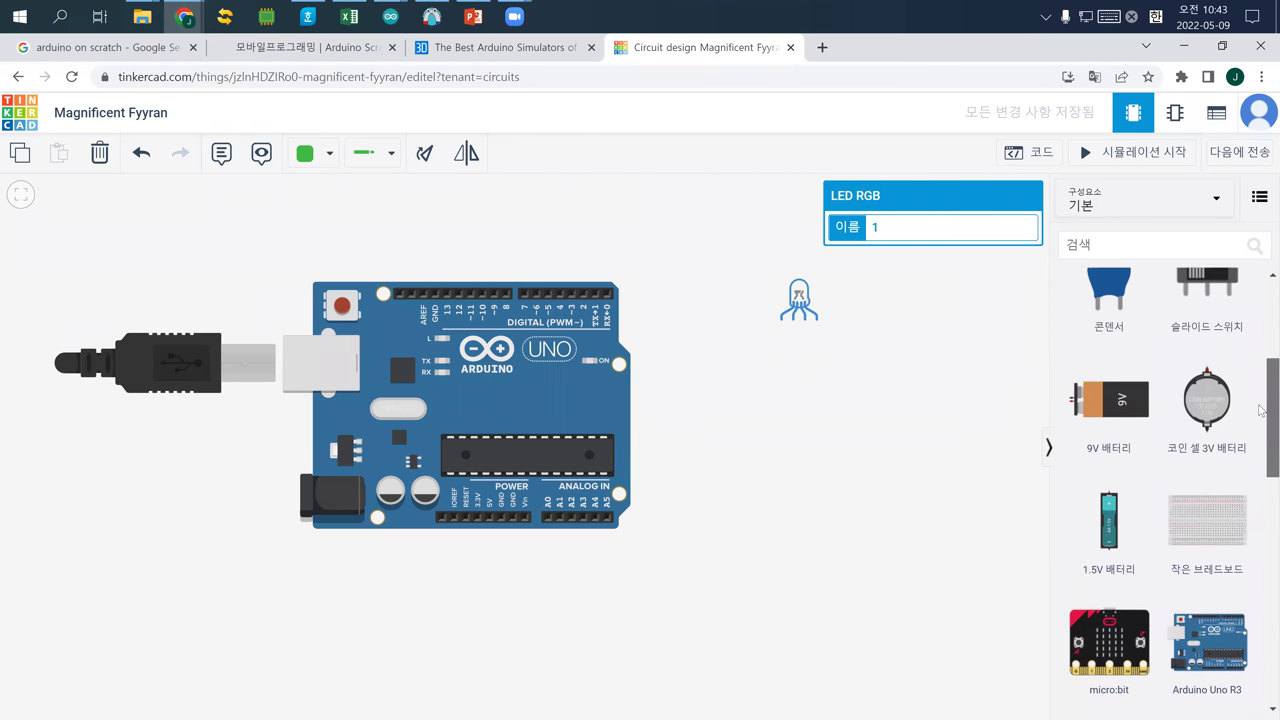
pyautogui.moveTo(1245, 327); pyautogui.dragTo(468, 258)
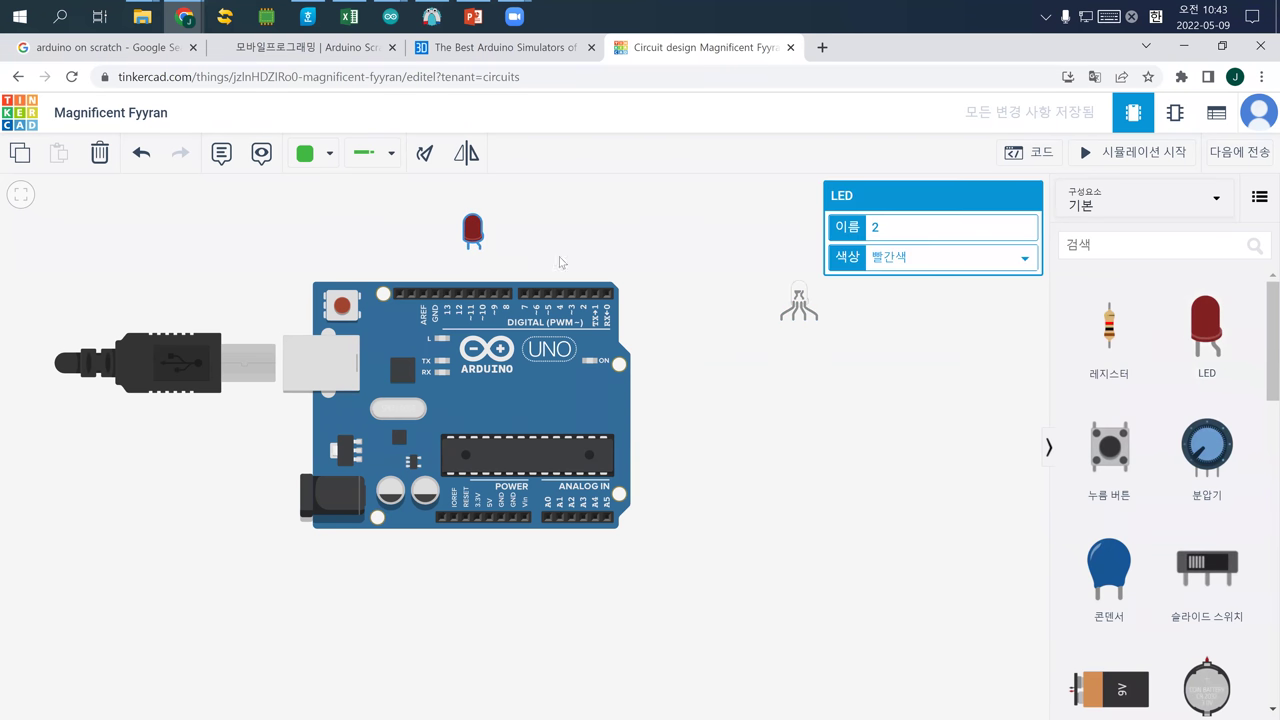
# Wire the red LED's cathode to the Arduino's GND pin and its anode to pin D13, placing the LED directly above them
pyautogui.click(468, 252)
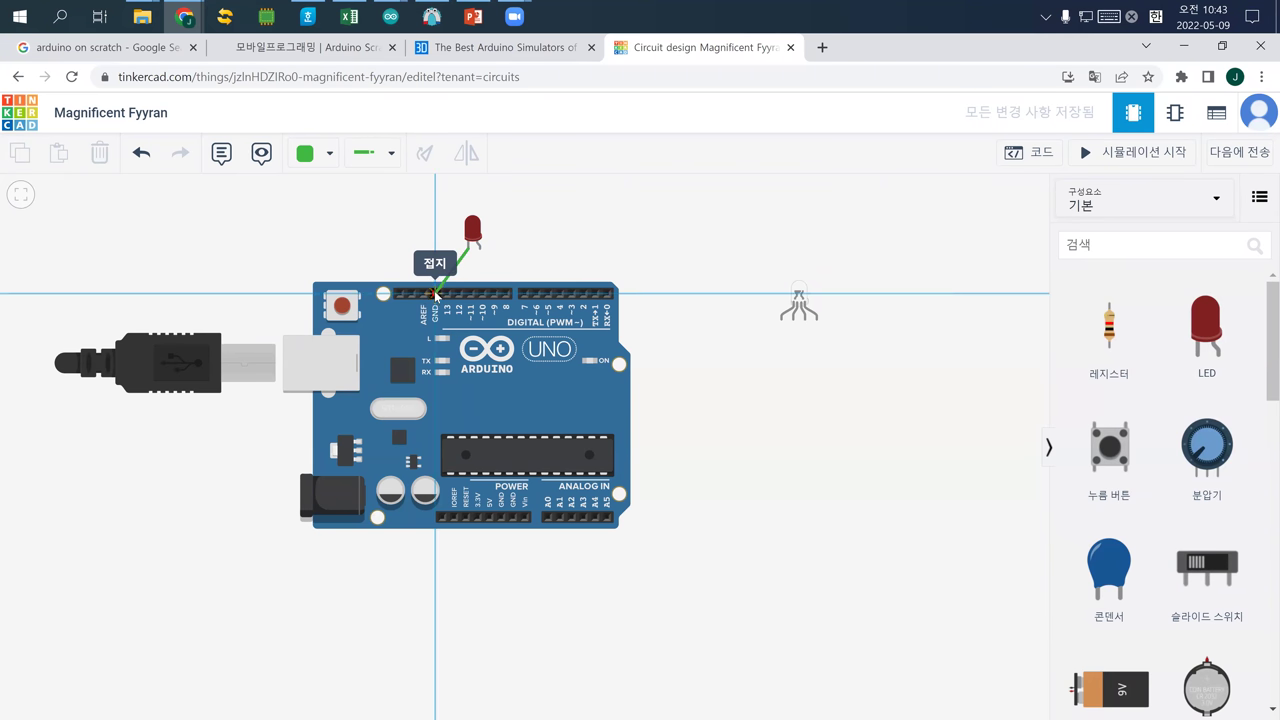
pyautogui.click(437, 293)
pyautogui.moveTo(476, 232); pyautogui.dragTo(441, 230)
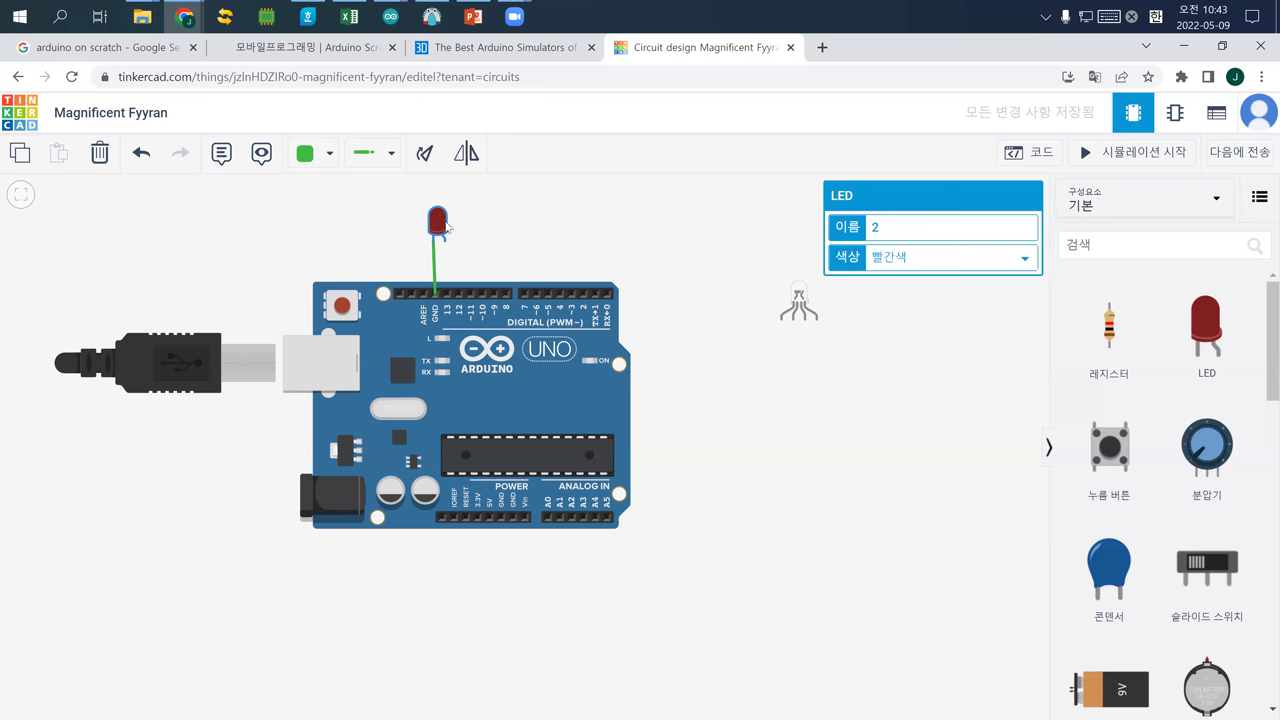
pyautogui.click(449, 242)
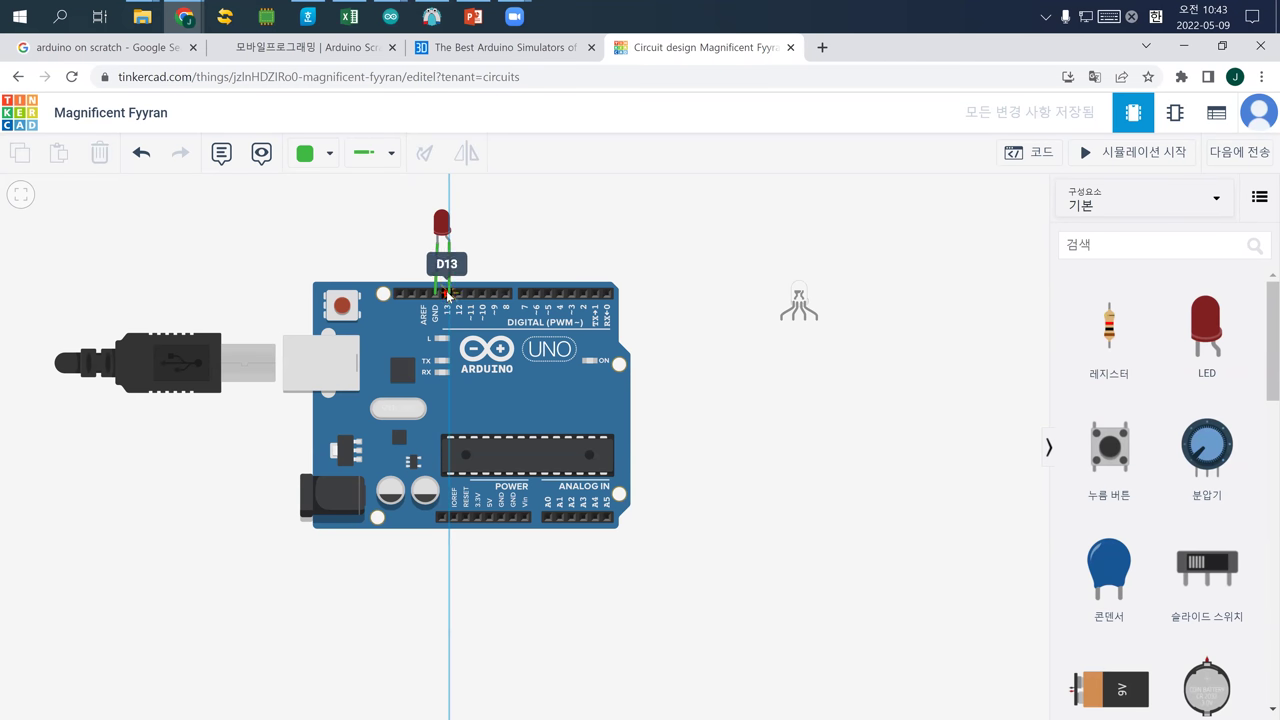
pyautogui.click(447, 293)
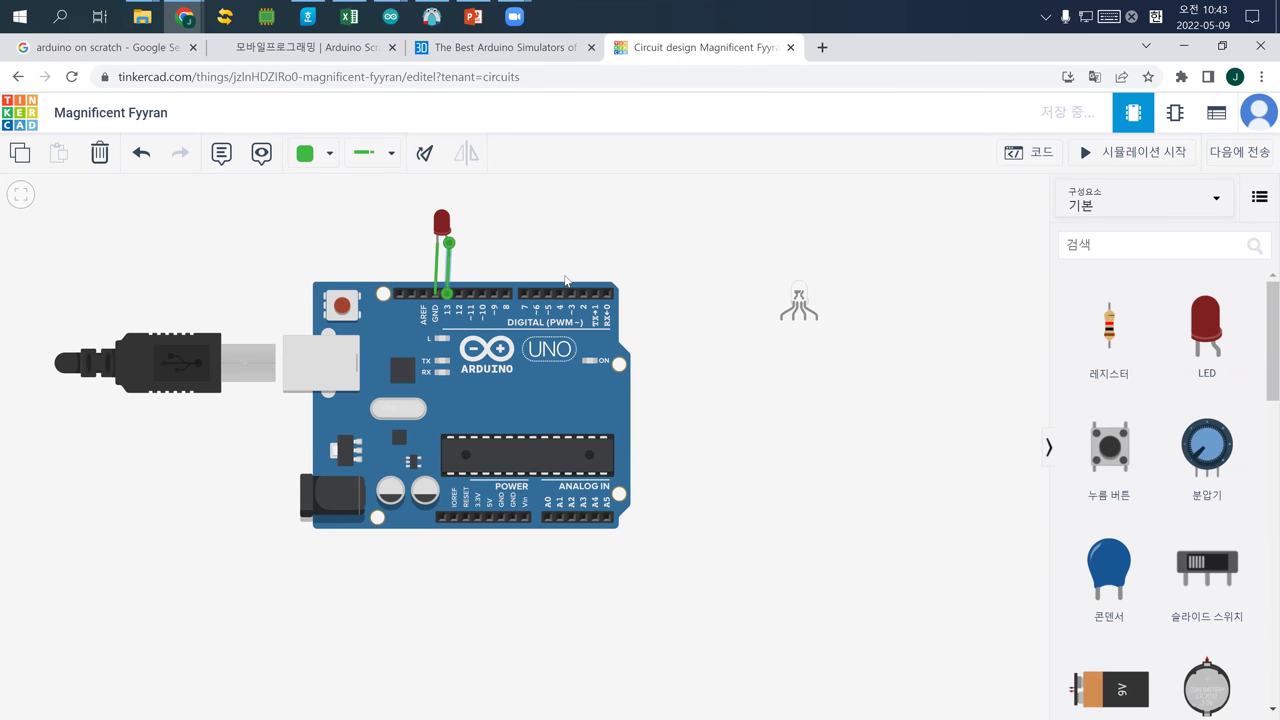
# Colour the LED's pin 13 wire red and its GND wire black
pyautogui.click(312, 153)
pyautogui.click(353, 237)
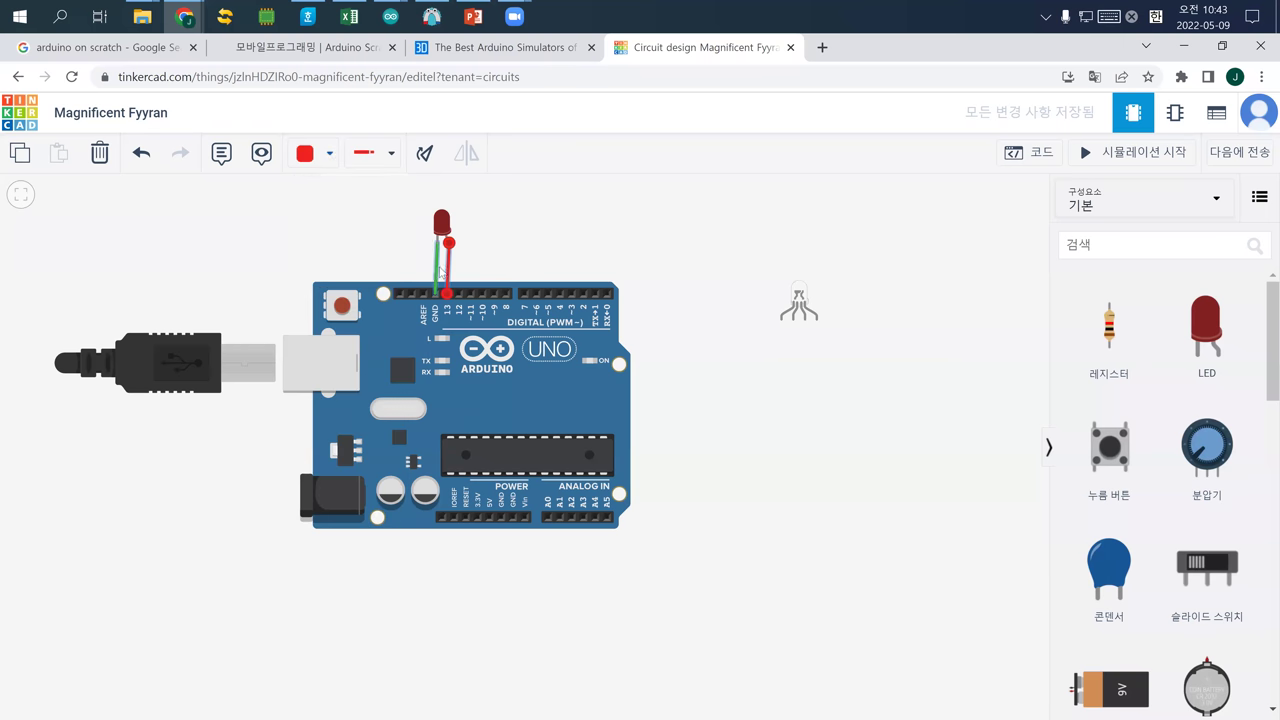
pyautogui.click(435, 268)
pyautogui.click(326, 156)
pyautogui.click(340, 205)
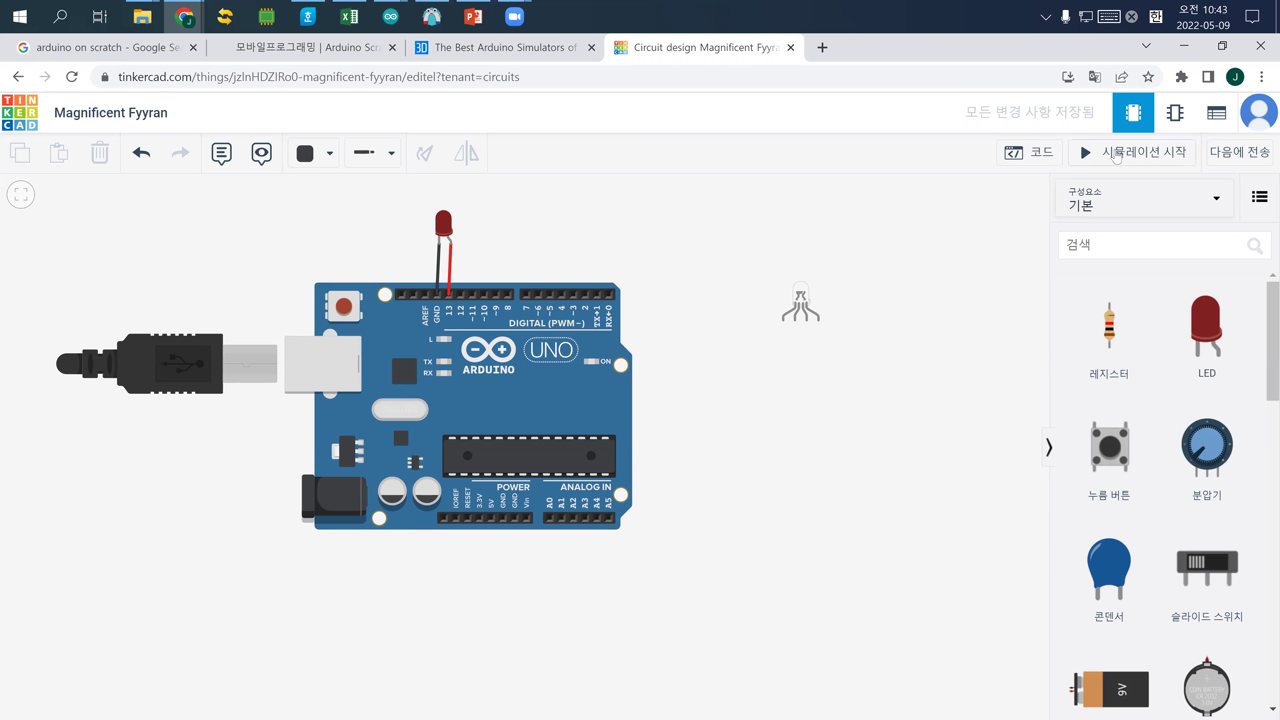
# Delete the 시작 시 (on start) block from the Arduino's block code, and run and stop the simulation
pyautogui.click(1036, 162)
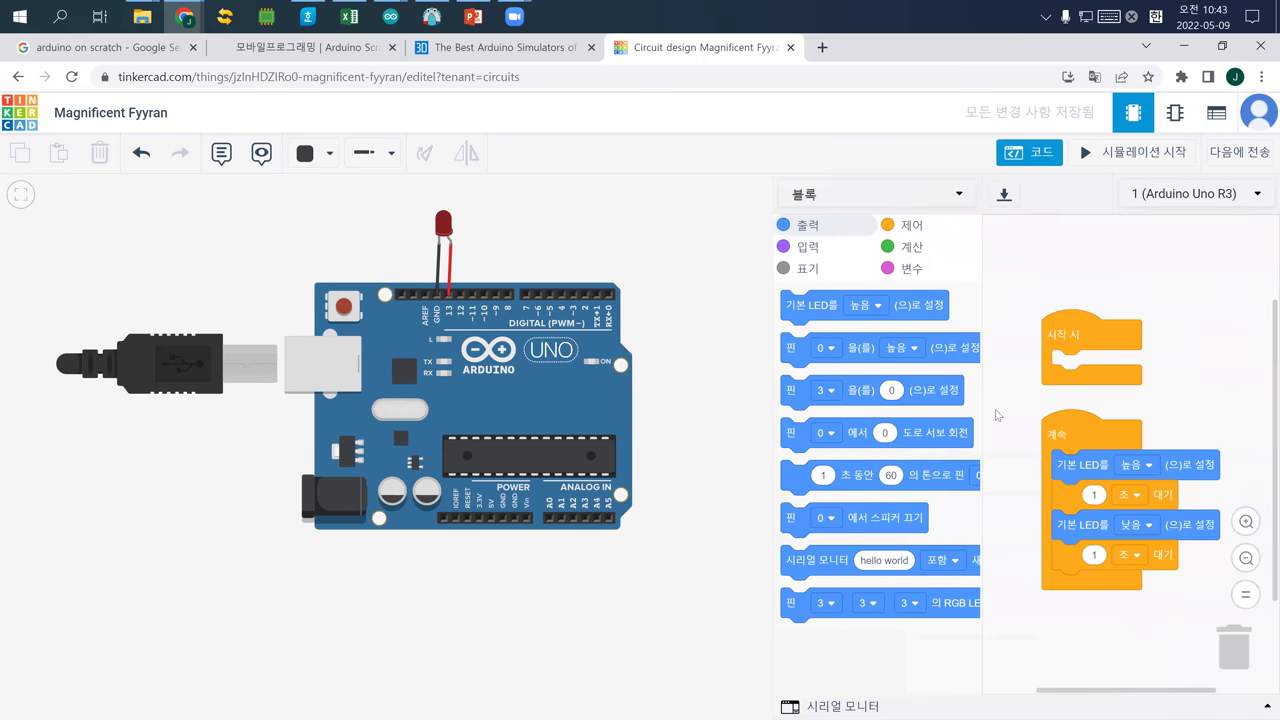
pyautogui.moveTo(1055, 323); pyautogui.dragTo(1234, 648)
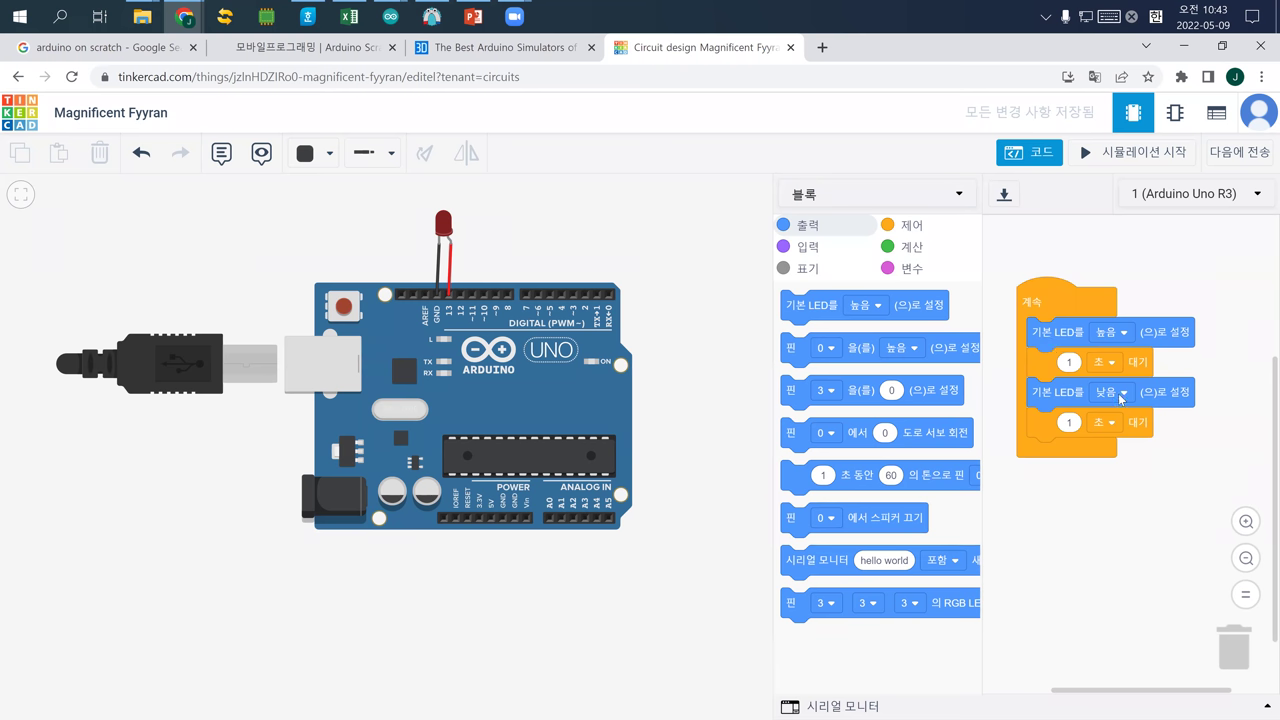
pyautogui.click(1117, 157)
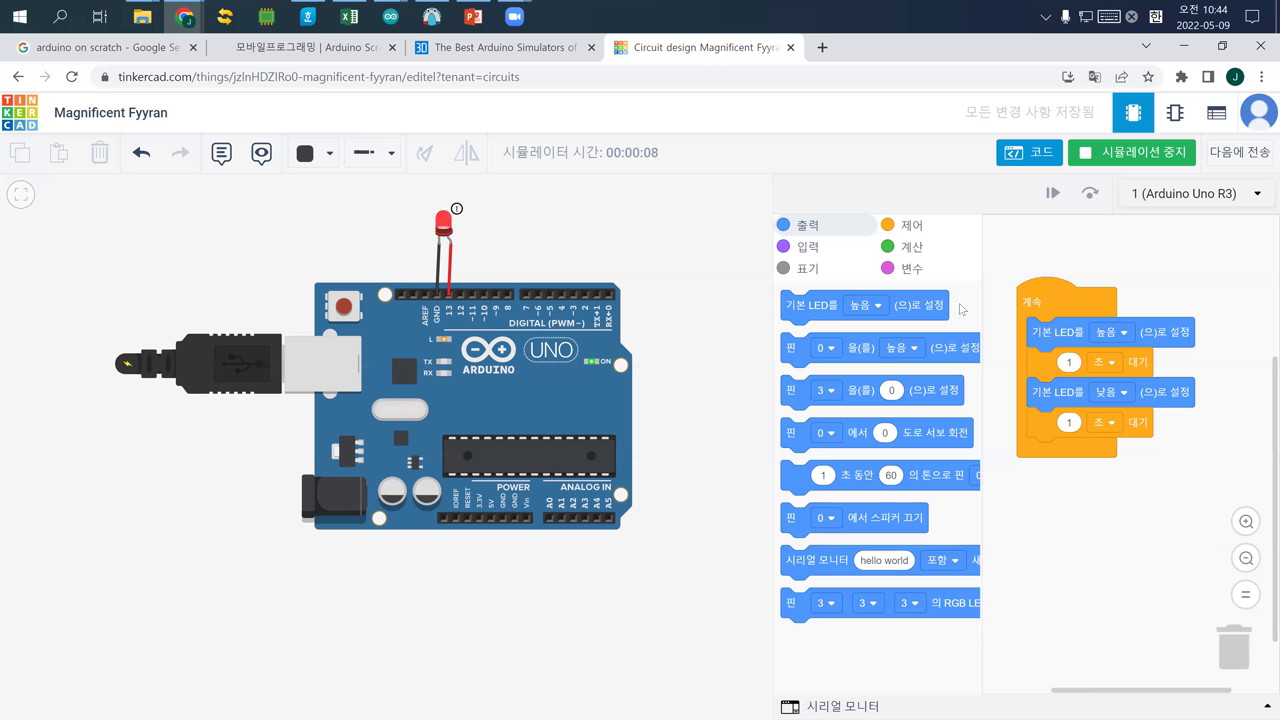
pyautogui.click(1137, 152)
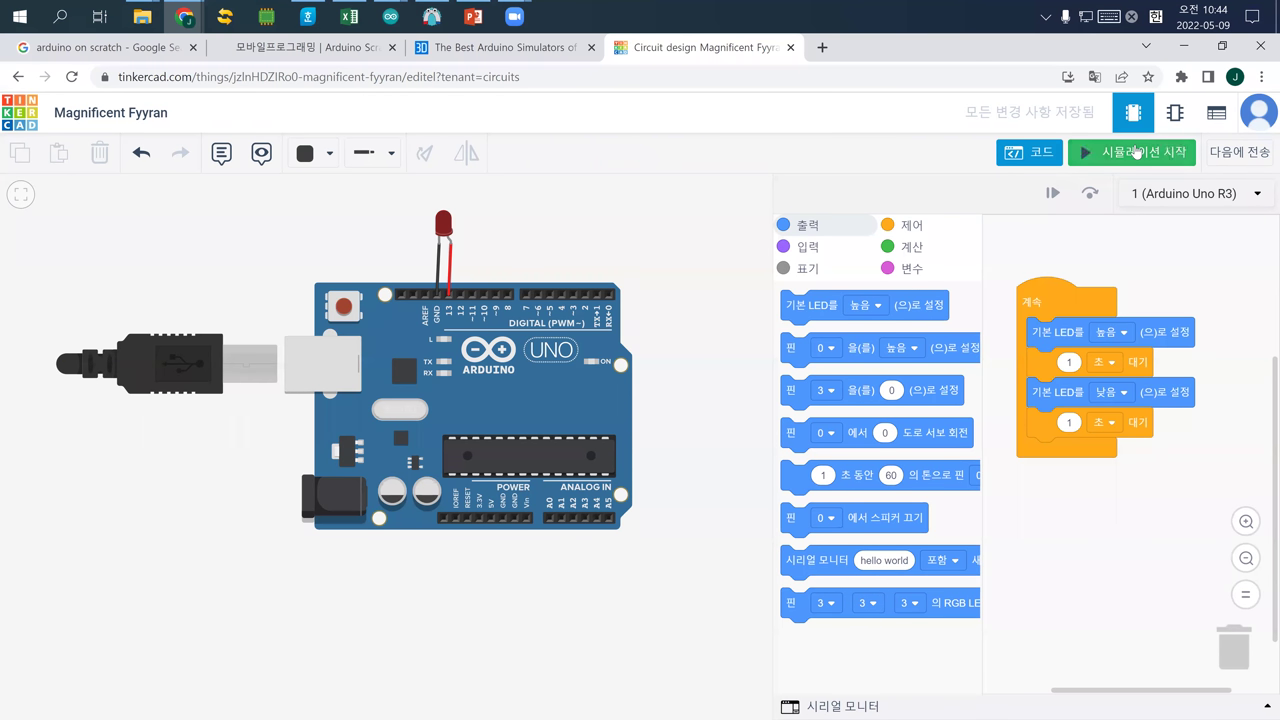
pyautogui.click(1041, 160)
pyautogui.click(1040, 155)
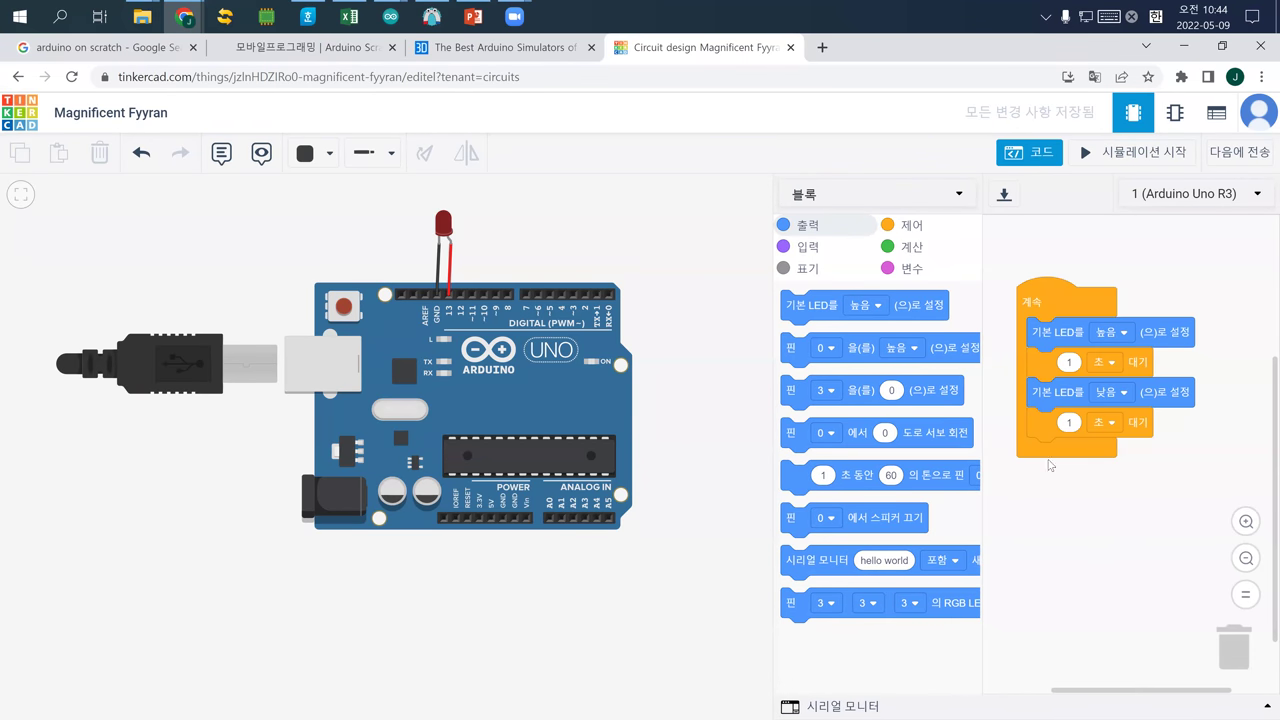
pyautogui.click(926, 198)
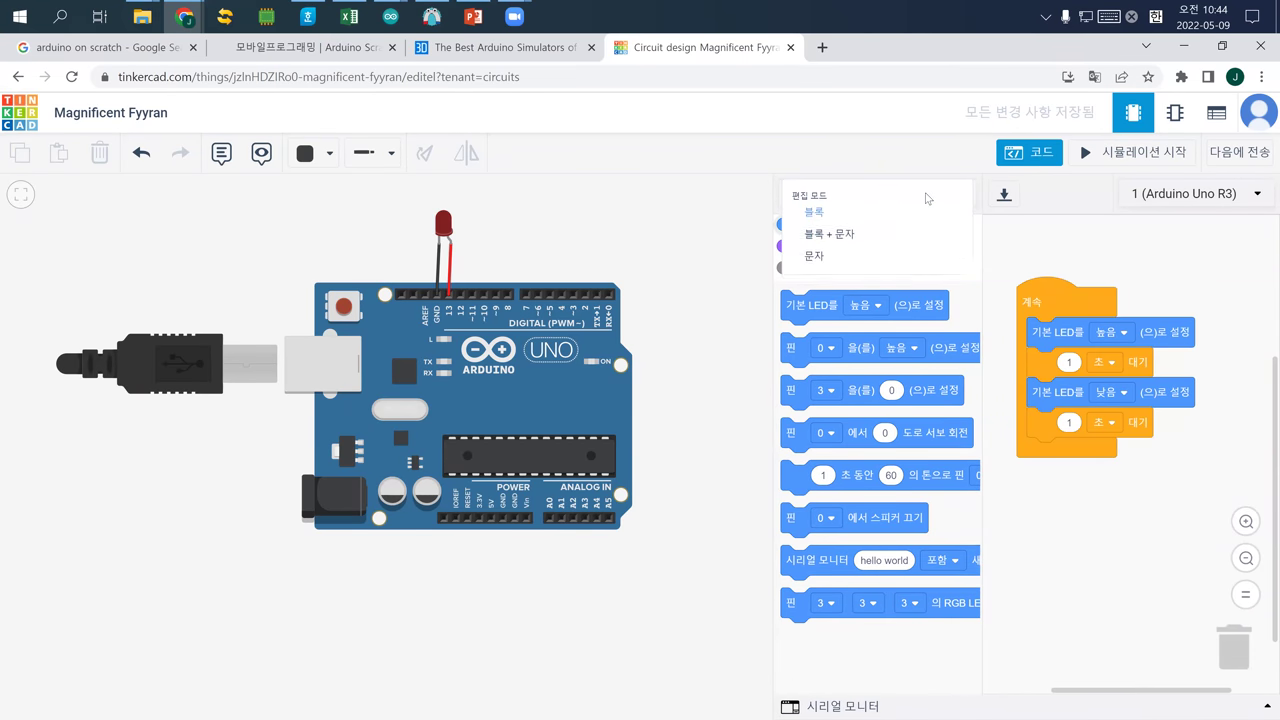
pyautogui.click(838, 258)
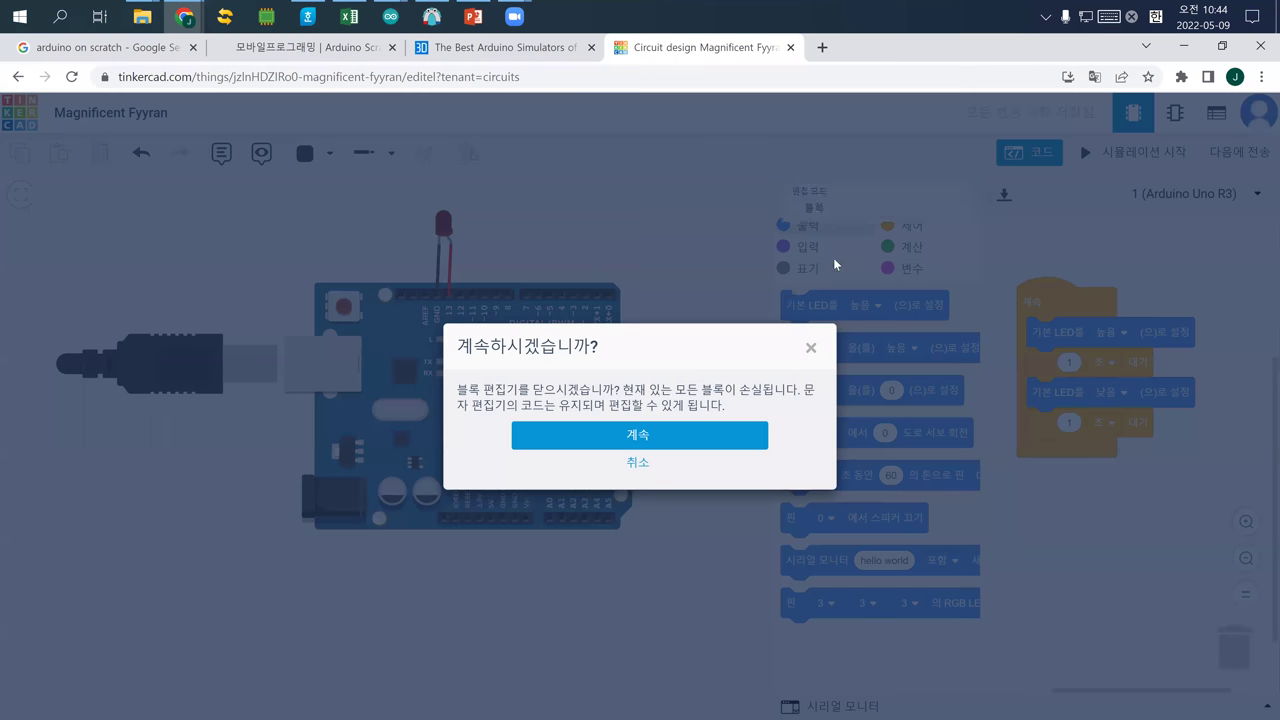
pyautogui.click(637, 463)
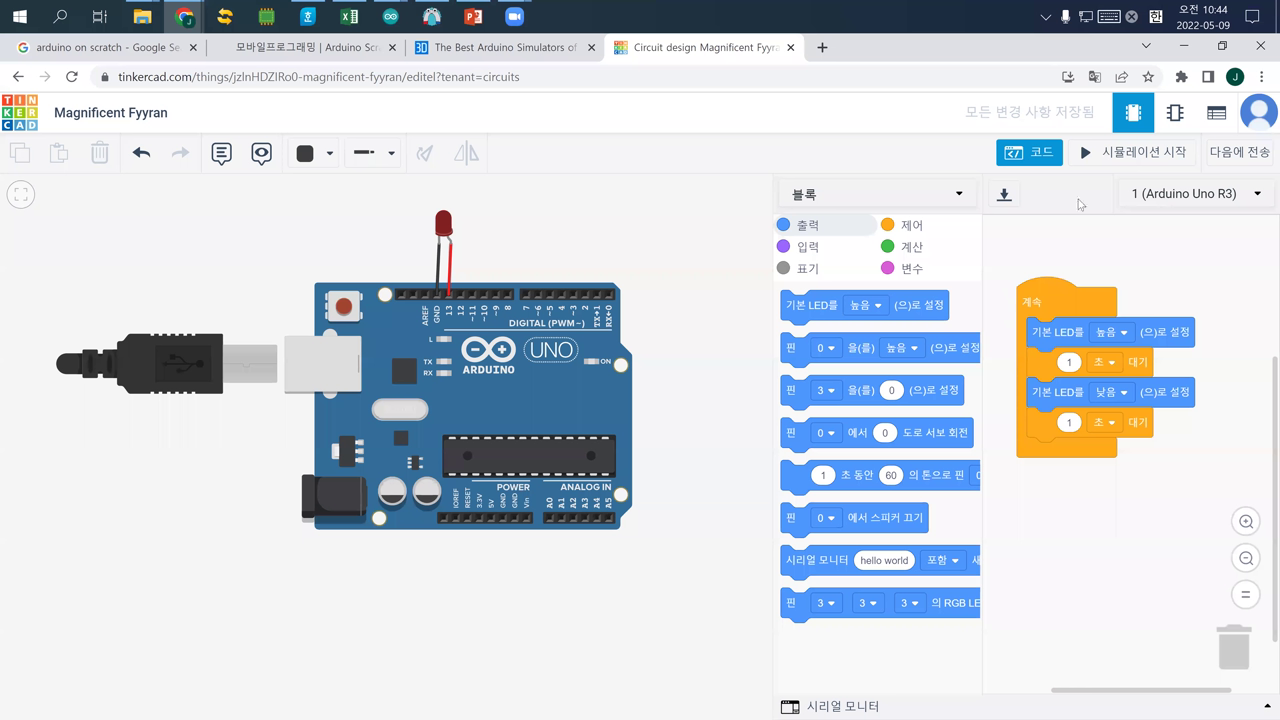
# Change the code editing mode to 블록 + 문자 (blocks + text) and examine the generated loop() function
pyautogui.click(957, 190)
pyautogui.click(850, 238)
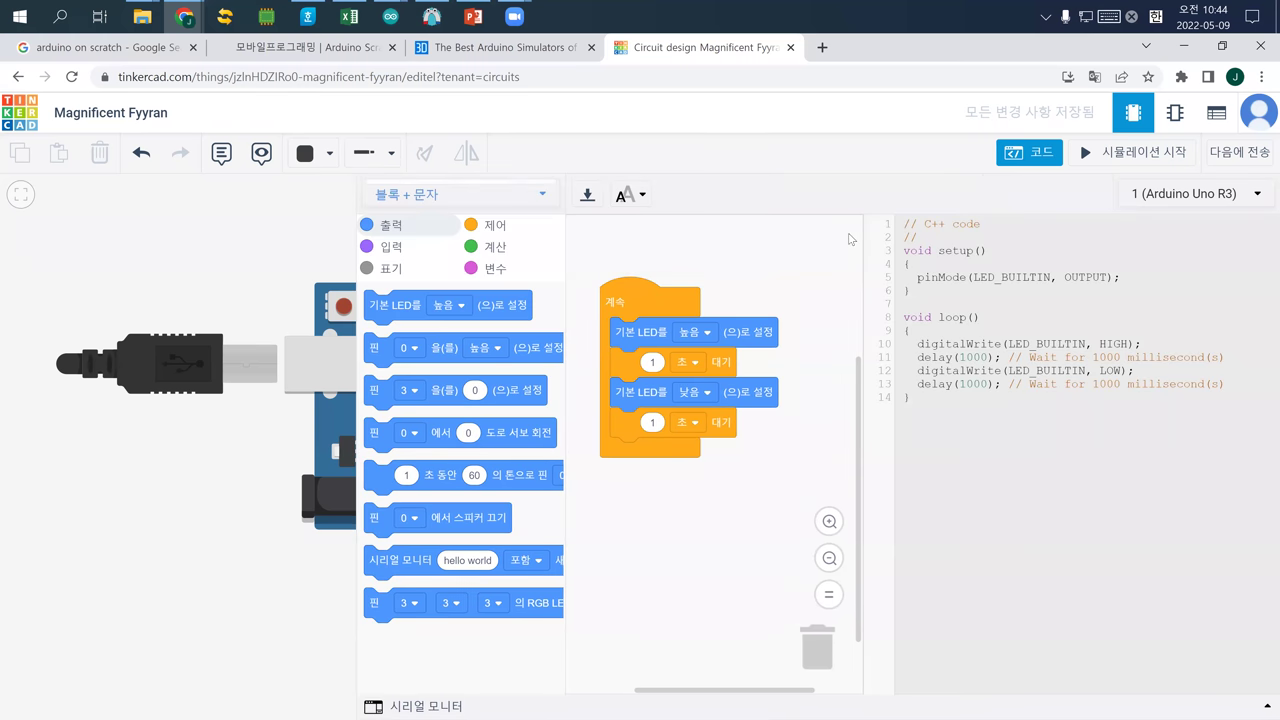
pyautogui.moveTo(985, 443); pyautogui.dragTo(977, 321)
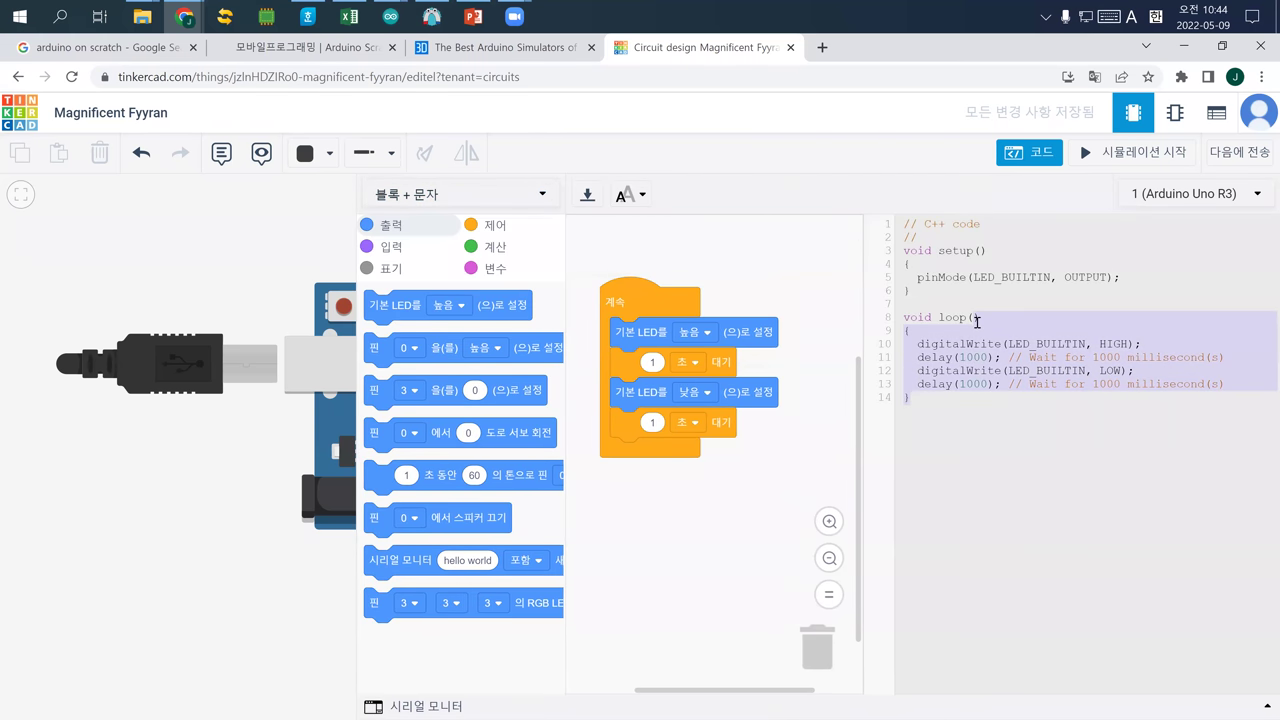
pyautogui.click(1001, 437)
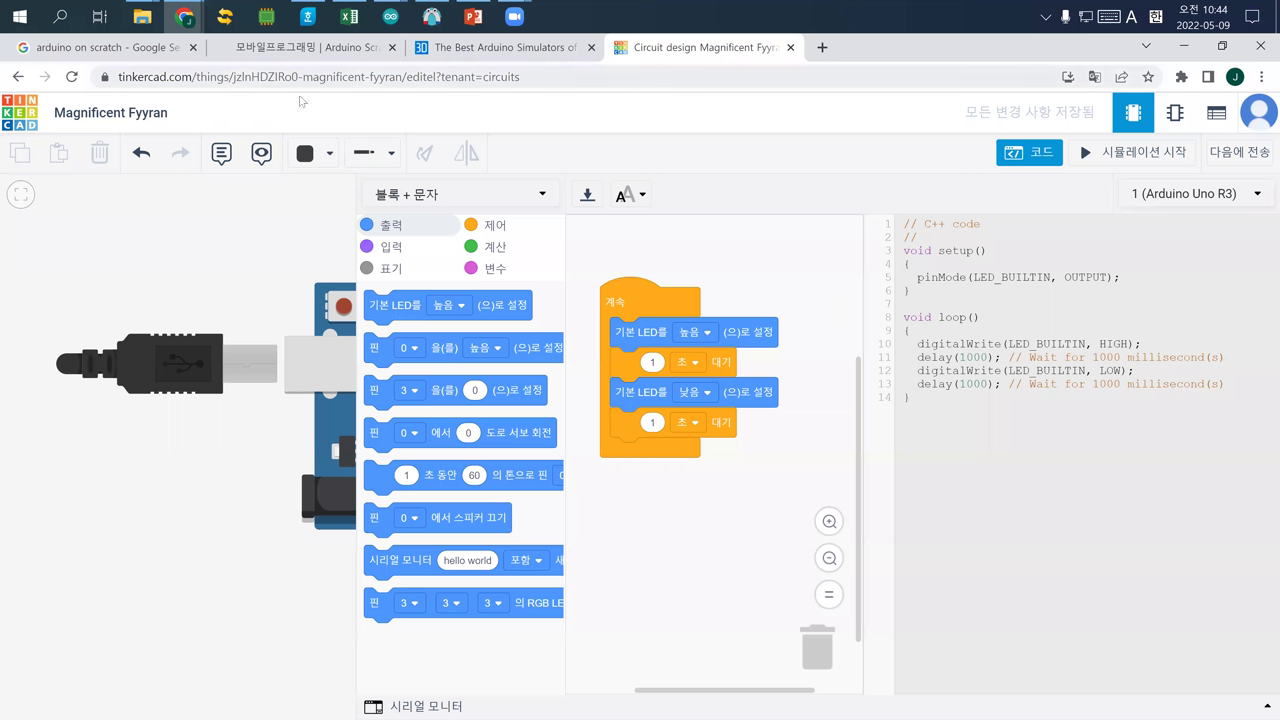
# Look at the Arduino on Scratch download page and return to the circuit design
pyautogui.click(286, 53)
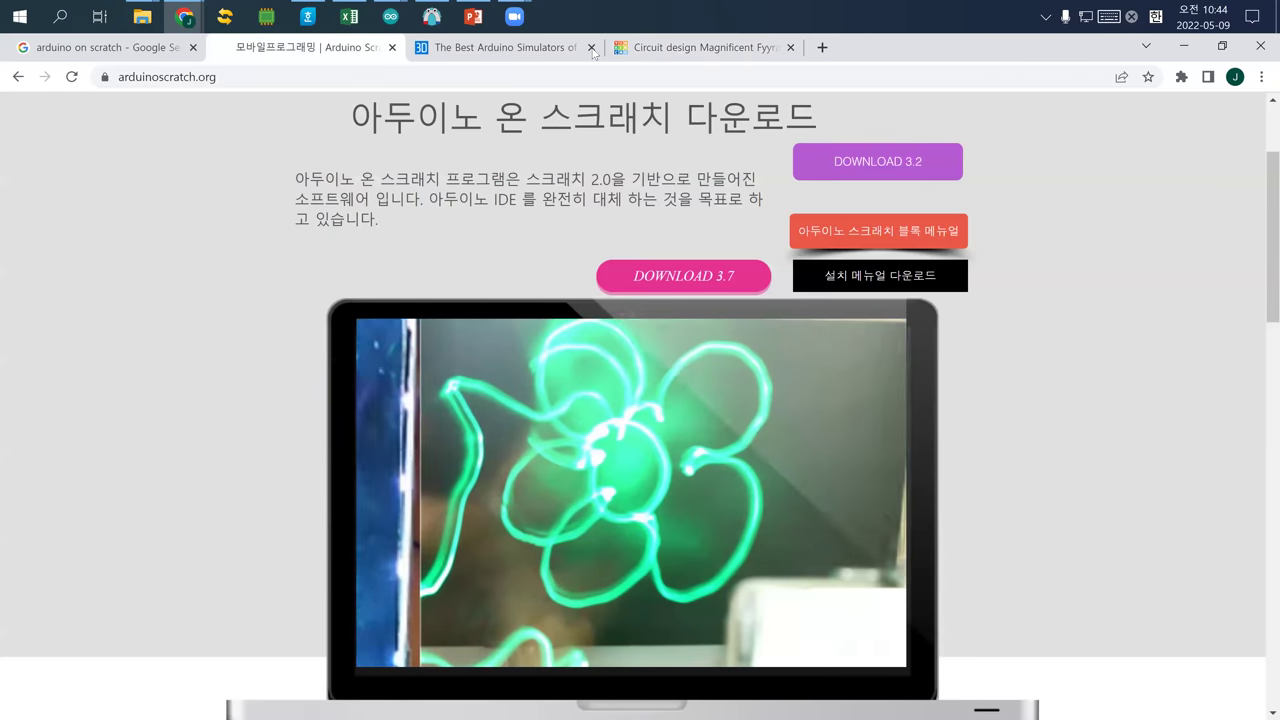
pyautogui.click(651, 48)
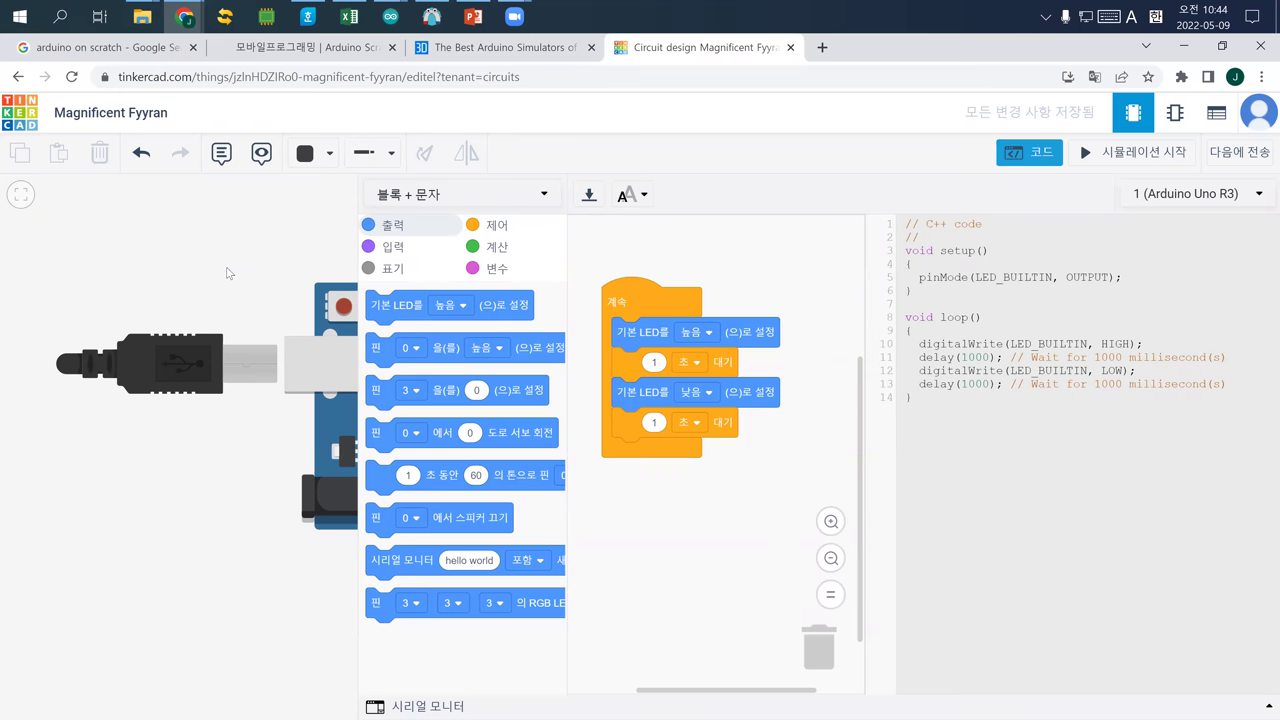
# Close the code editor and move the Arduino board and its red LED down and to the left in the workspace
pyautogui.click(238, 274)
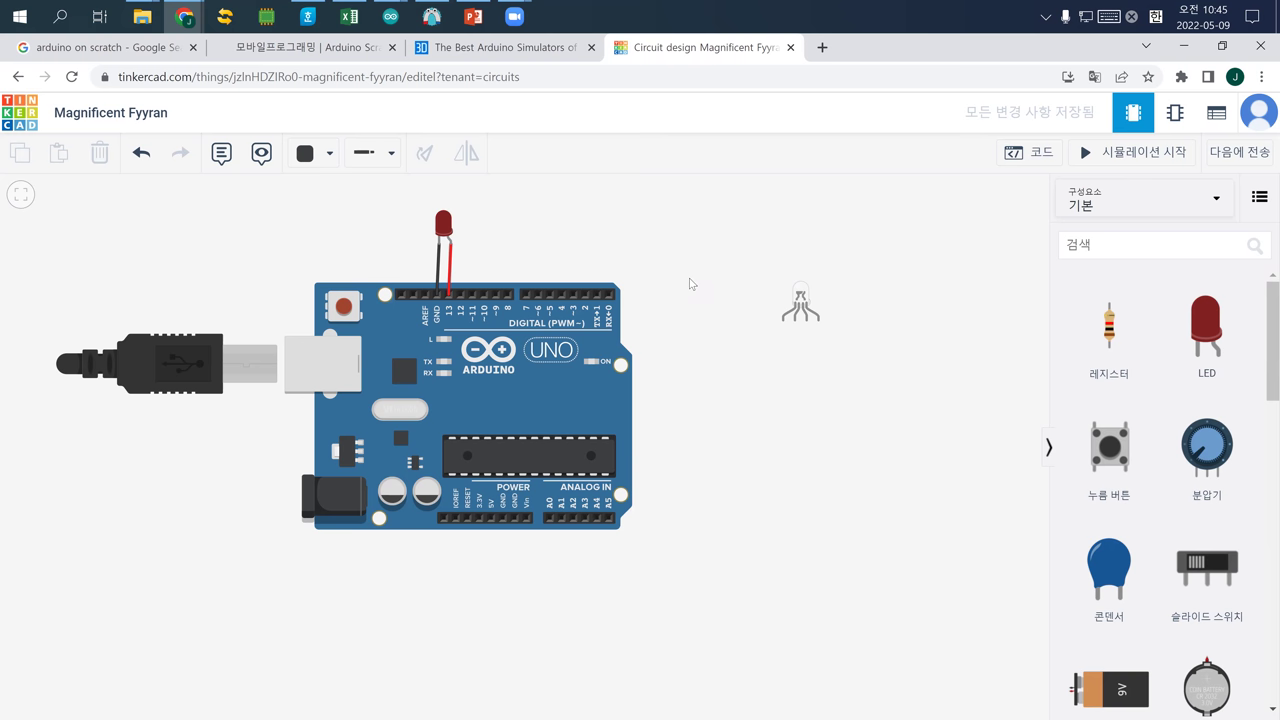
pyautogui.moveTo(460, 338); pyautogui.dragTo(297, 389)
pyautogui.moveTo(444, 234); pyautogui.dragTo(274, 303)
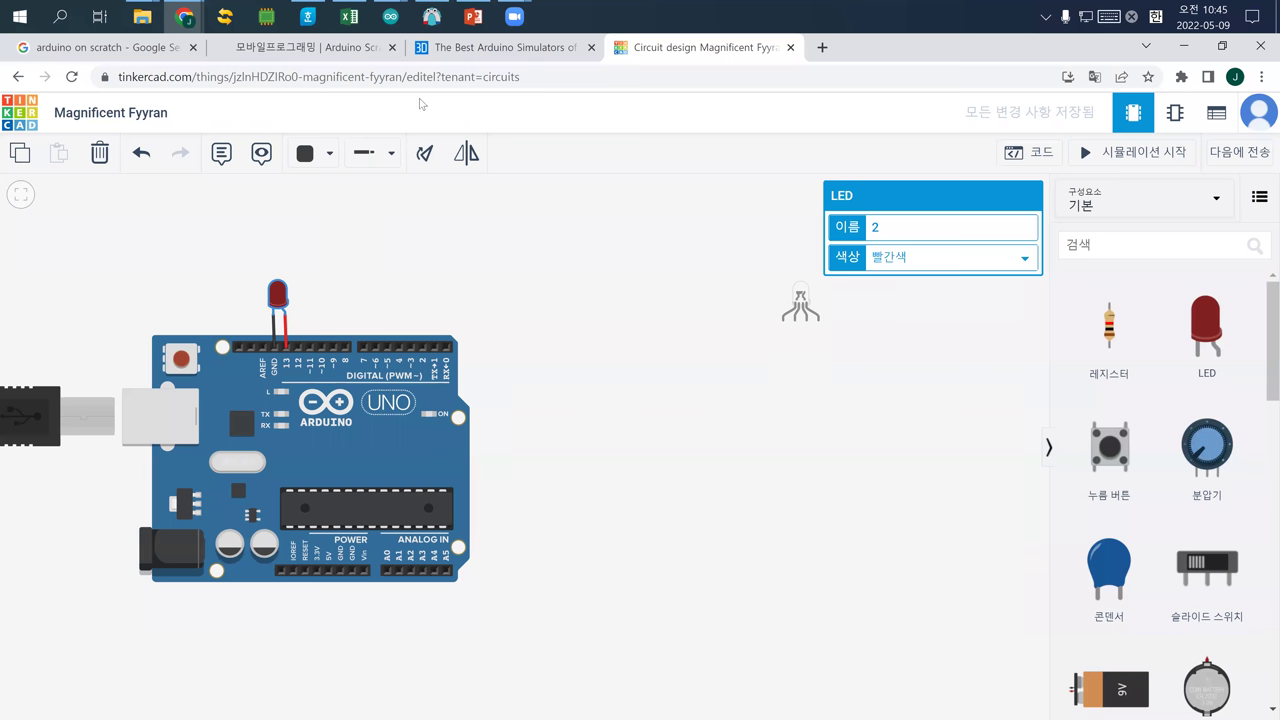
# Switch to Arduino on Scratch, delete the servo script started by the green flag, and close the program
pyautogui.click(438, 17)
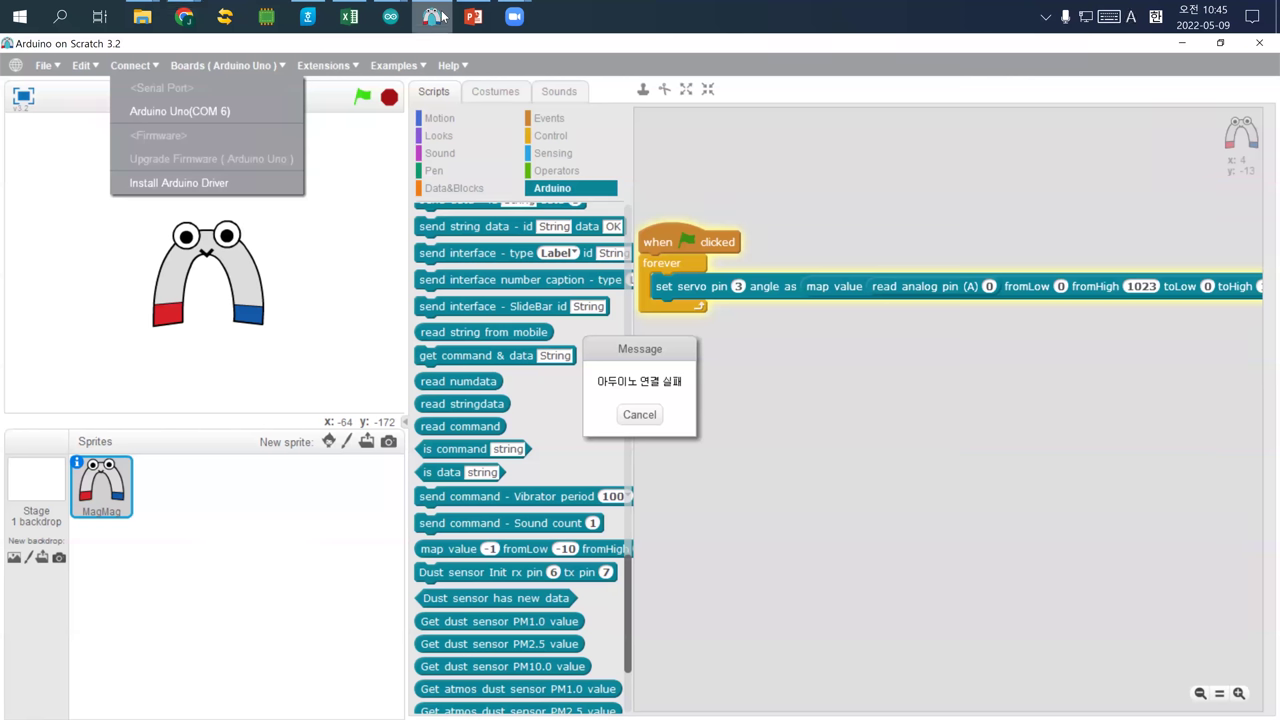
pyautogui.moveTo(915, 421); pyautogui.dragTo(991, 203)
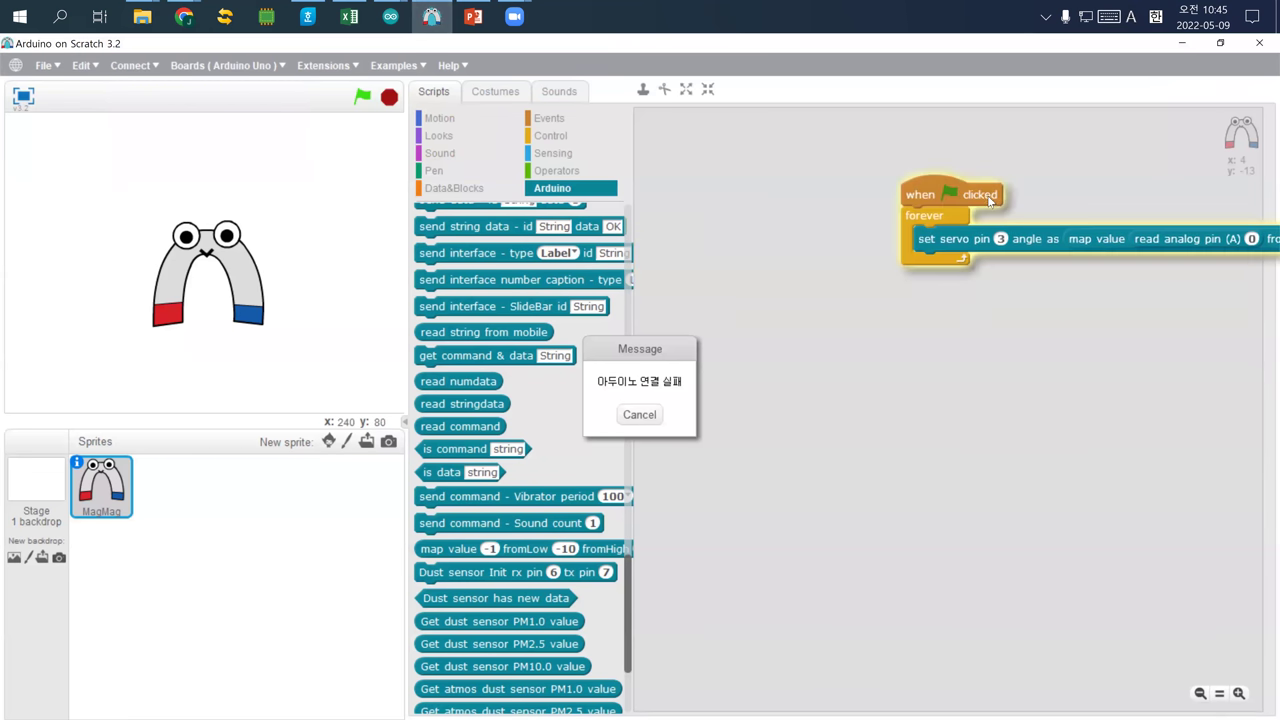
pyautogui.rightClick(952, 194)
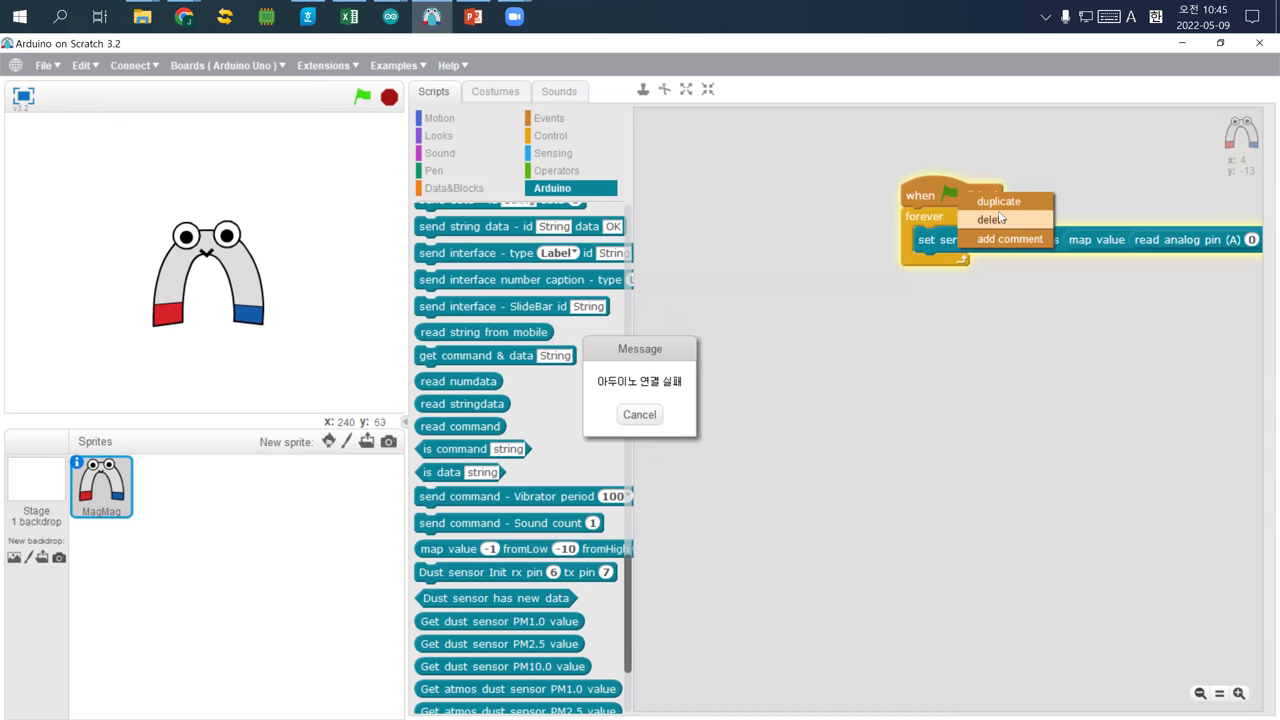
pyautogui.click(995, 219)
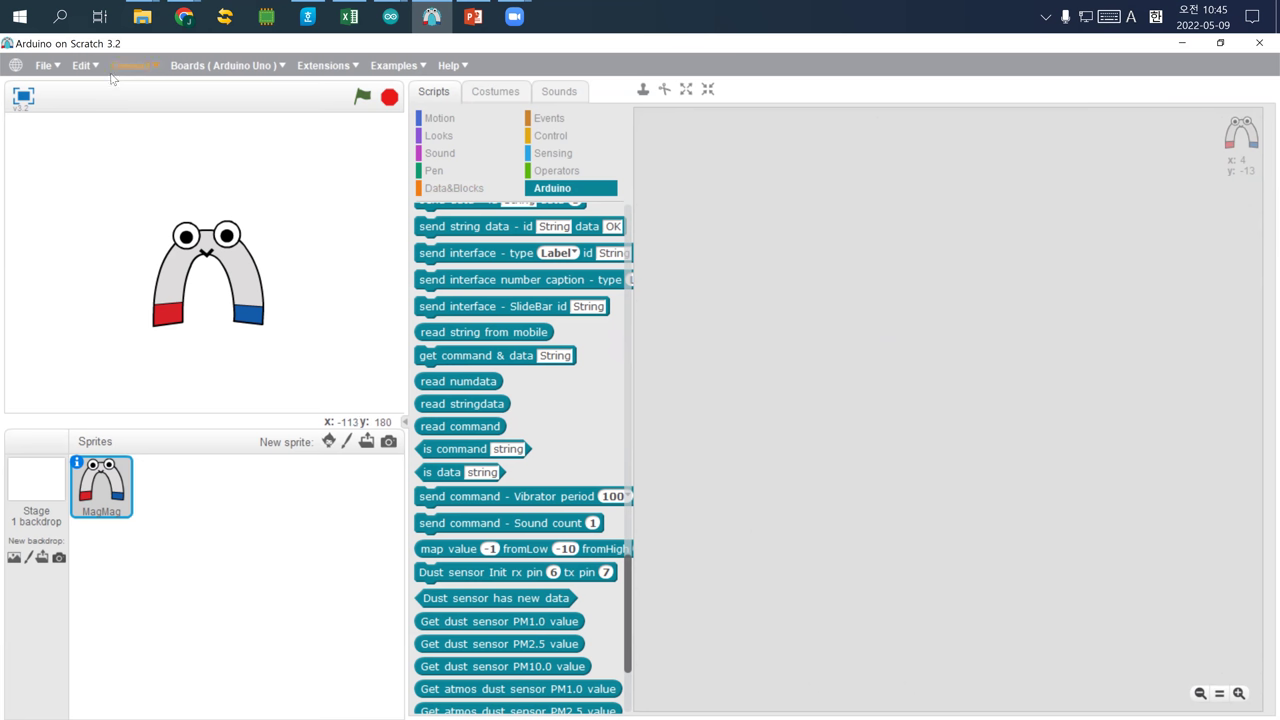
pyautogui.click(1252, 46)
pyautogui.click(620, 400)
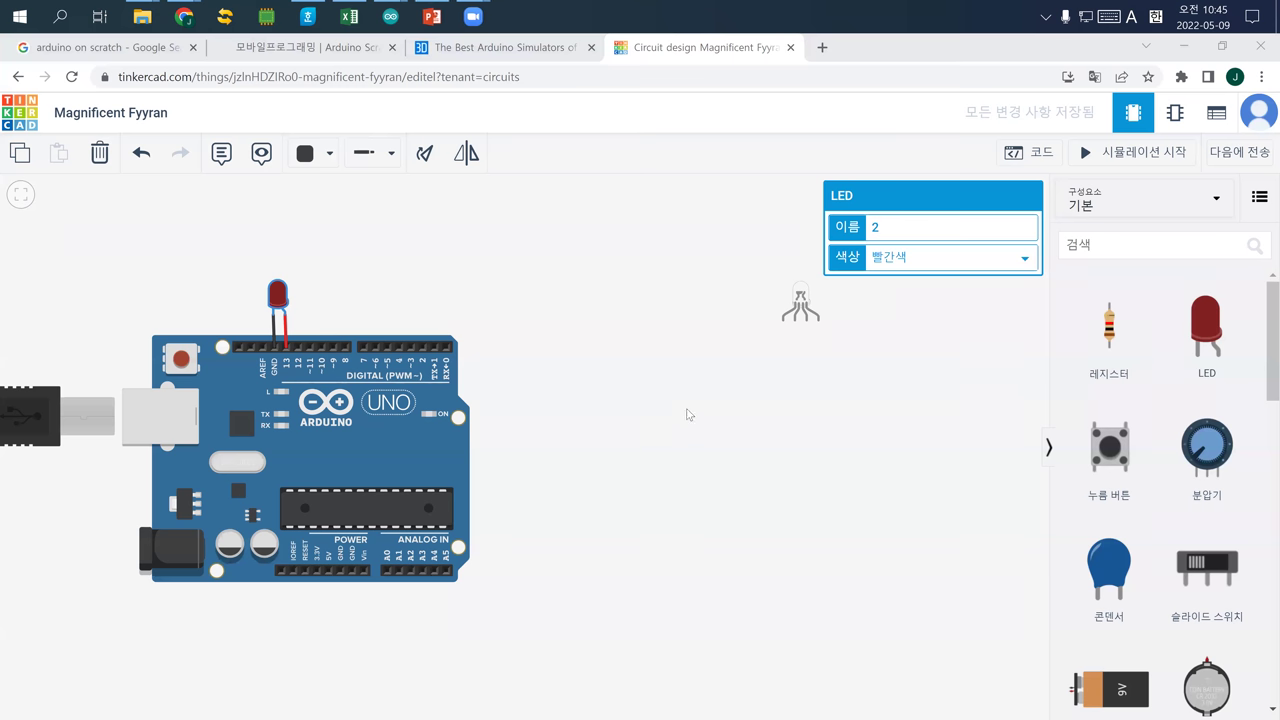
# Clear the way to the desktop, relaunch Arduino on Scratch 3.2 and maximize its window
pyautogui.click(150, 22)
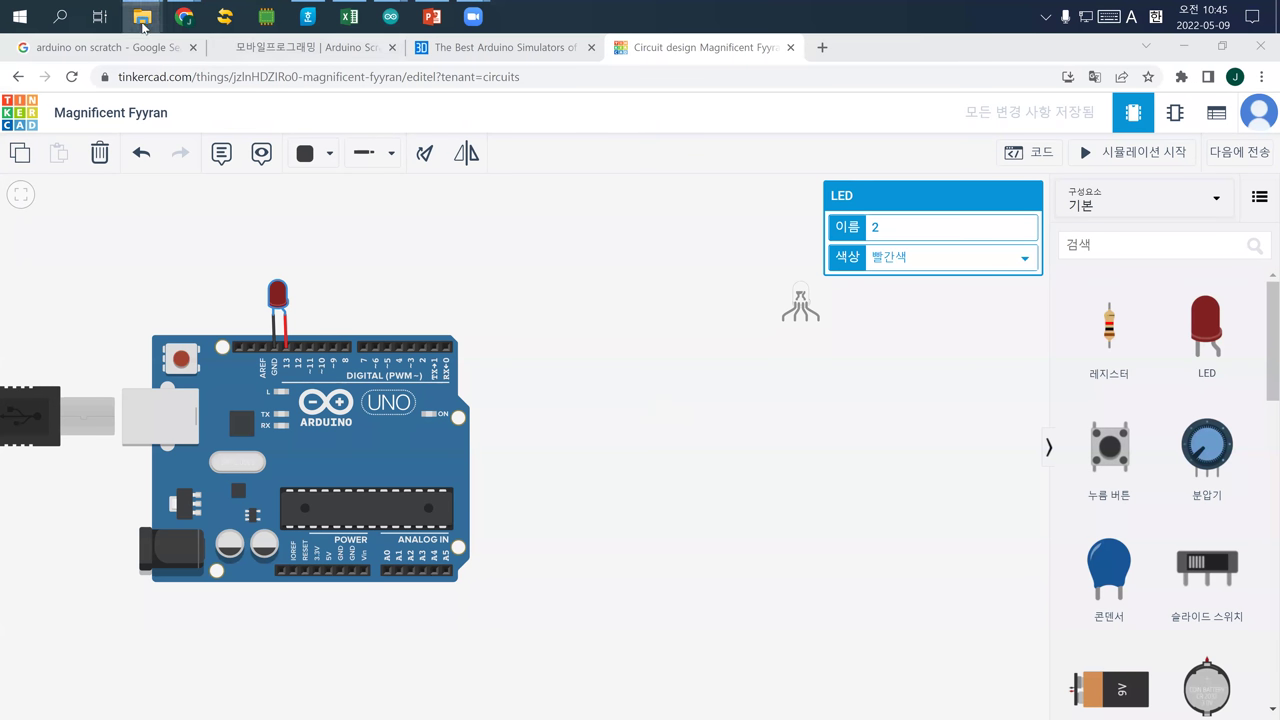
pyautogui.click(1190, 50)
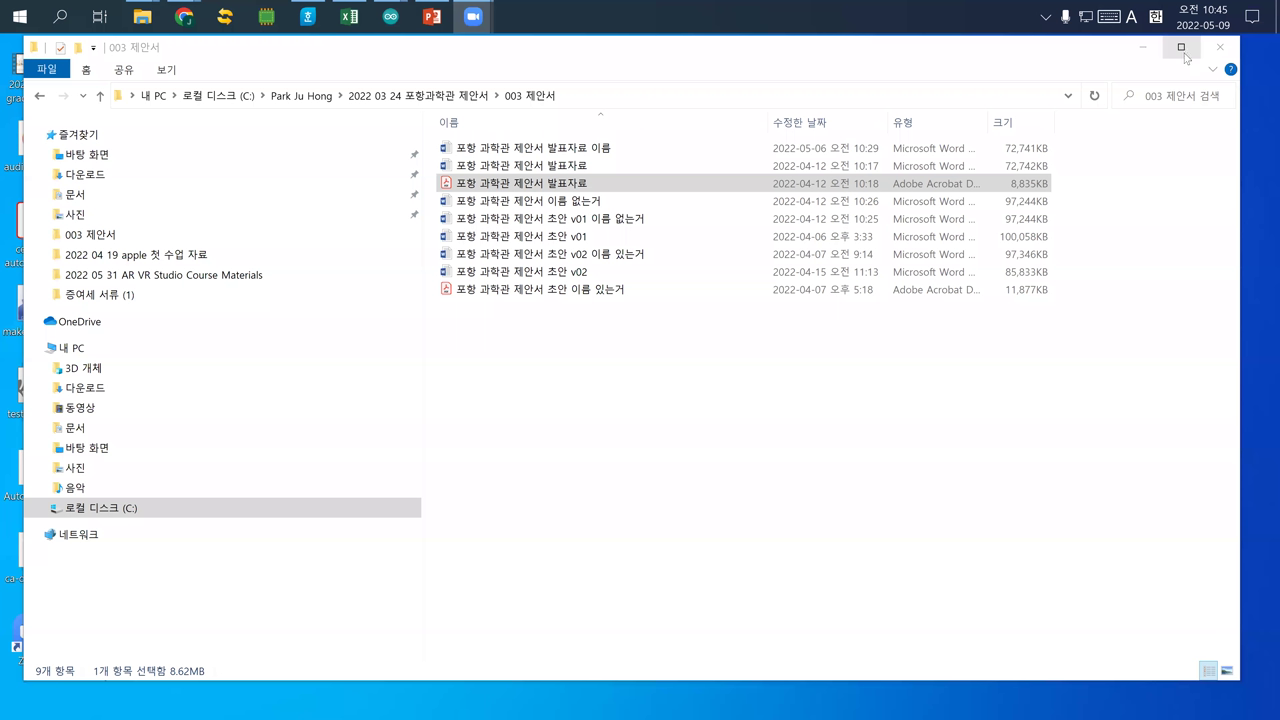
pyautogui.click(1143, 50)
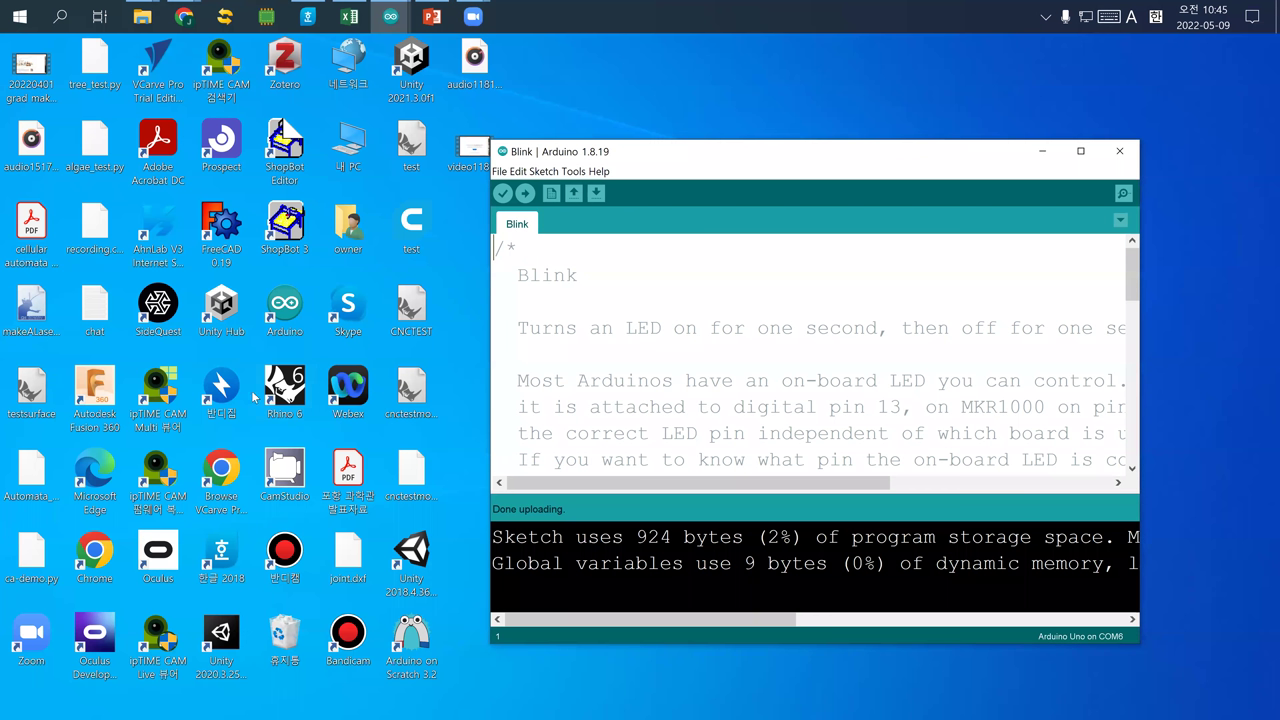
pyautogui.moveTo(653, 150); pyautogui.dragTo(703, 120)
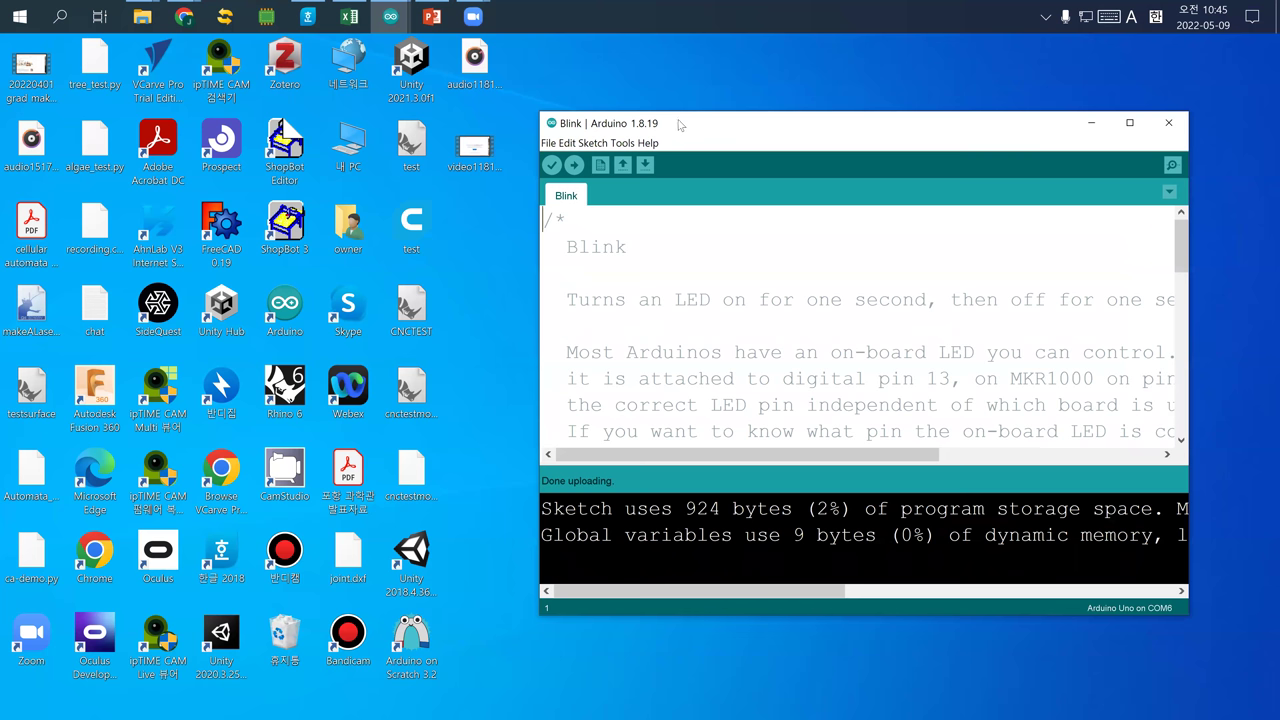
pyautogui.click(401, 633)
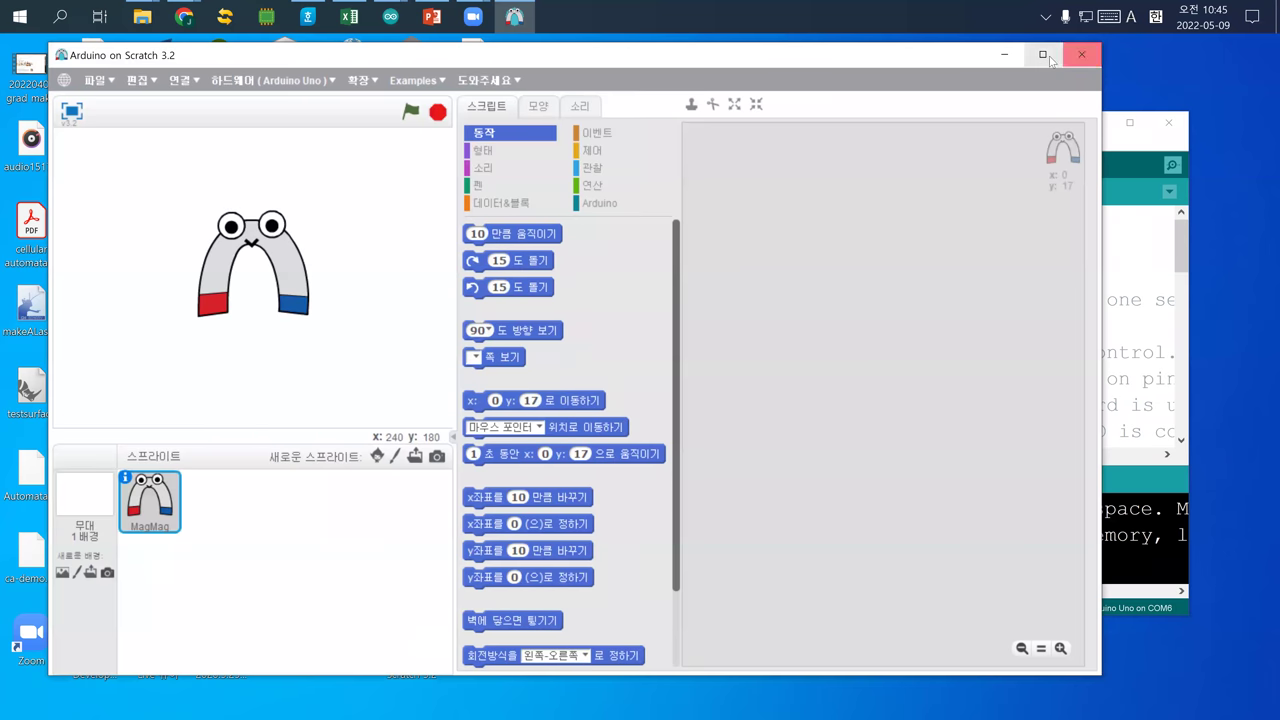
pyautogui.click(1045, 56)
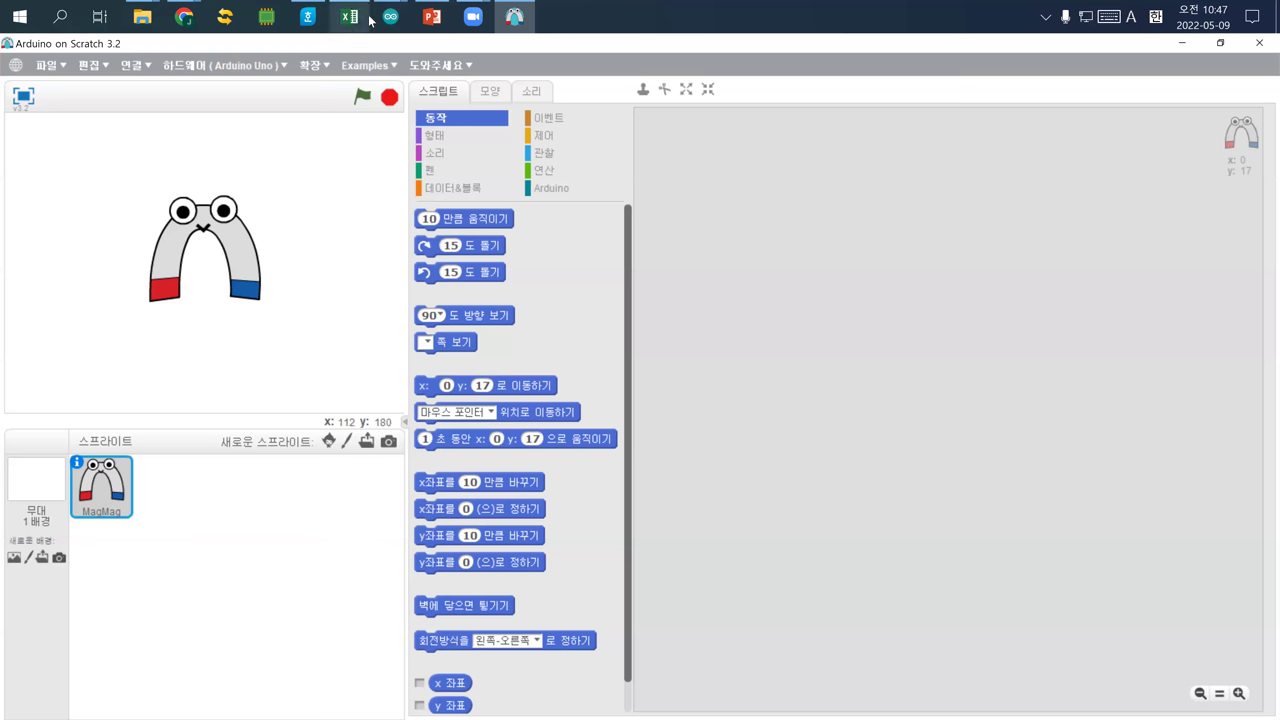
# Switch back to the Tinkercad circuit in Chrome and shift the Arduino board slightly down and to the left
pyautogui.moveTo(388, 18)
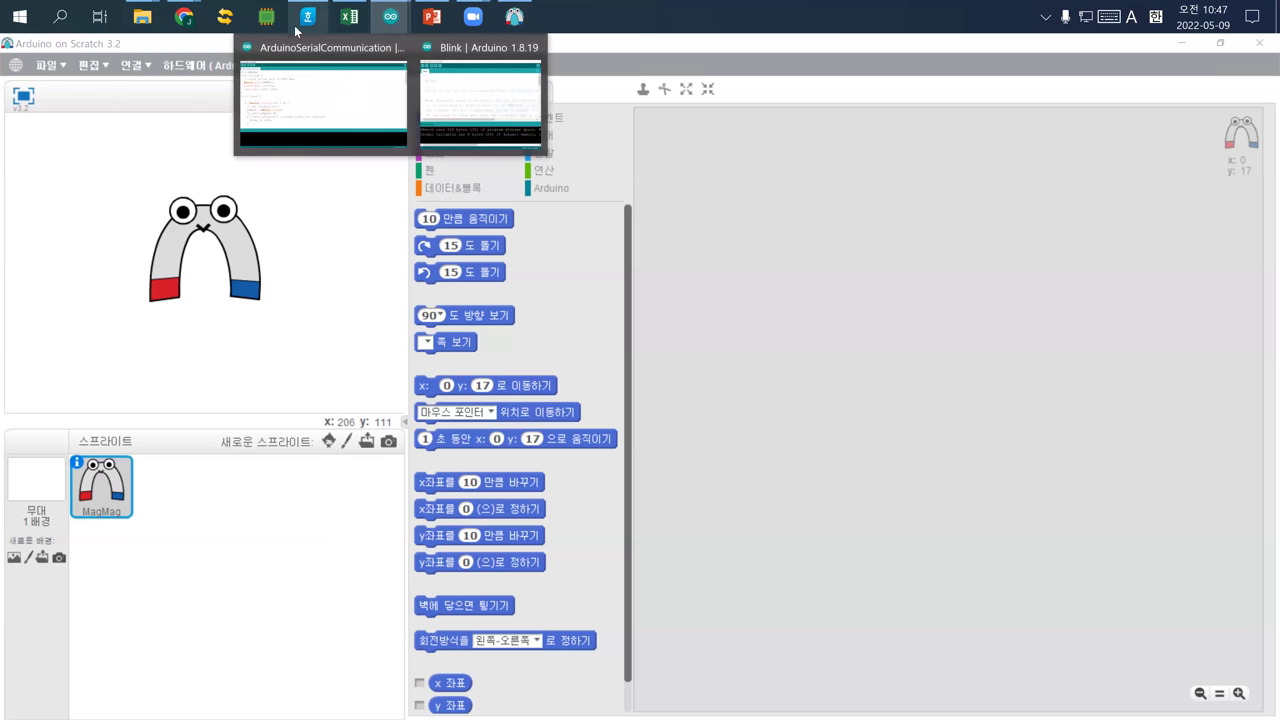
pyautogui.moveTo(184, 20)
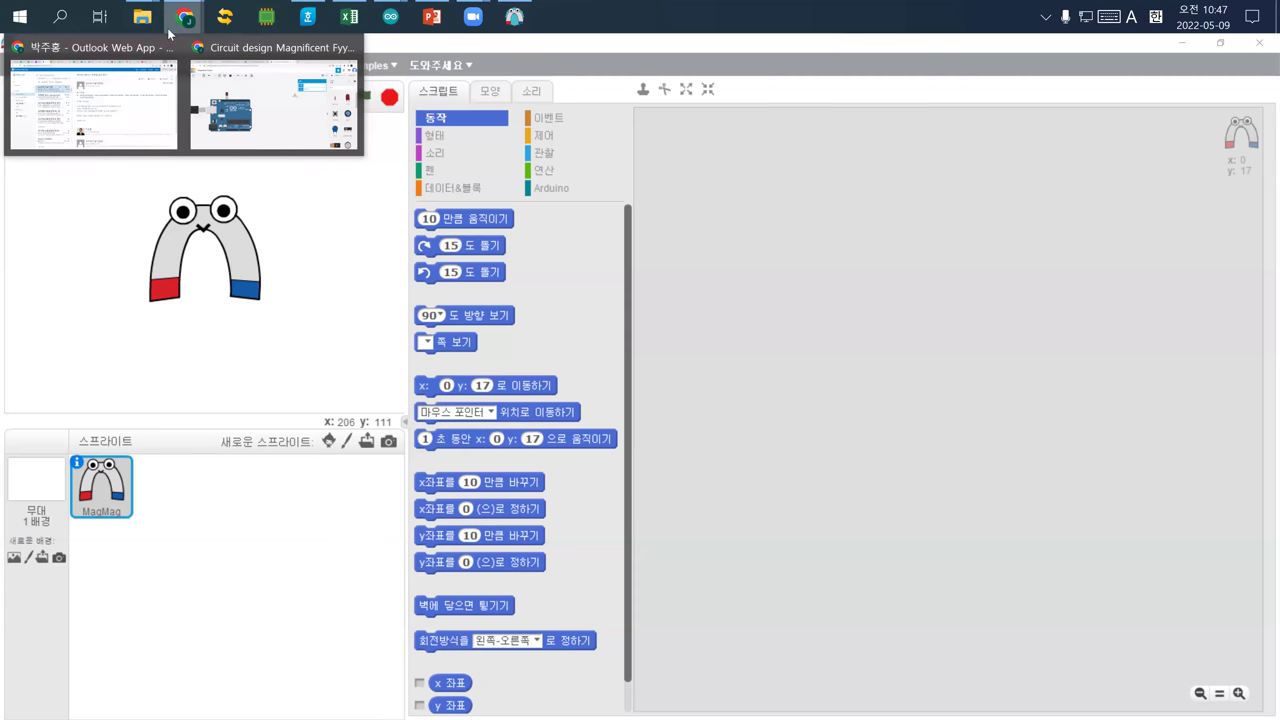
pyautogui.click(250, 113)
pyautogui.click(355, 422)
pyautogui.moveTo(355, 422); pyautogui.dragTo(279, 458)
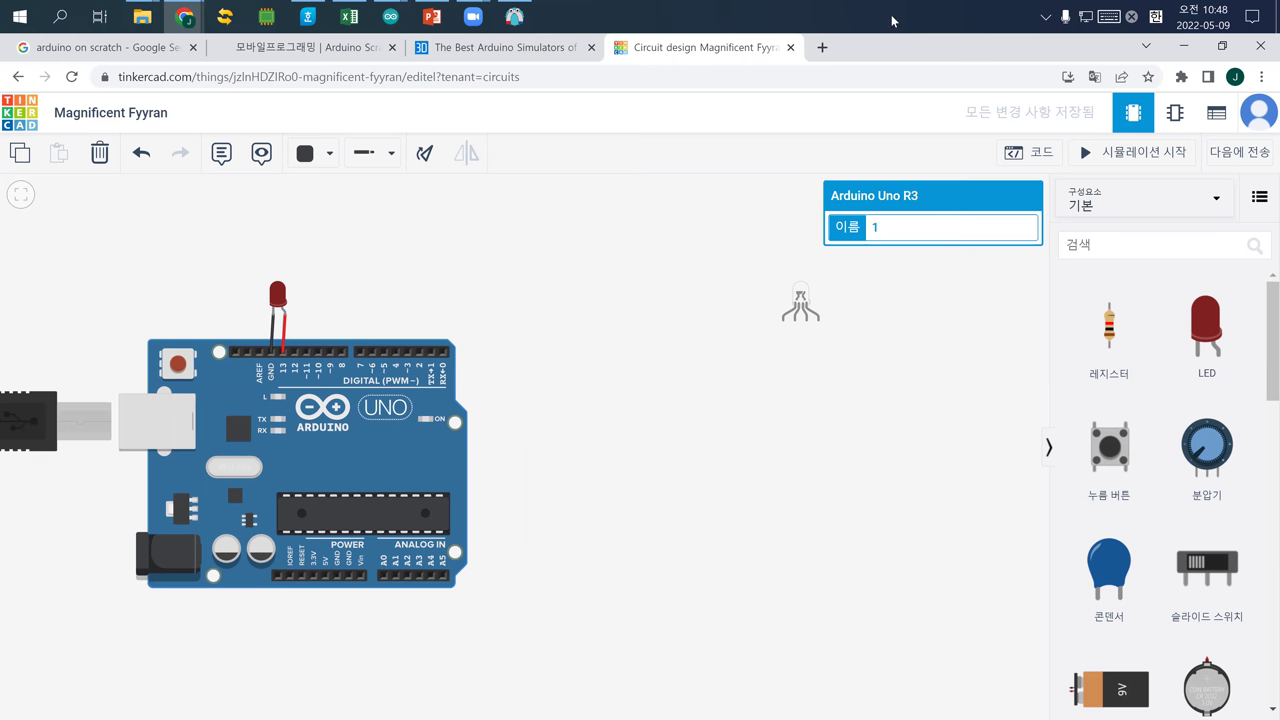
# Search Google for serial communication in a new browser tab and open the image result with the UART 1 to UART 2 wiring diagram
pyautogui.click(824, 48)
pyautogui.write('se')
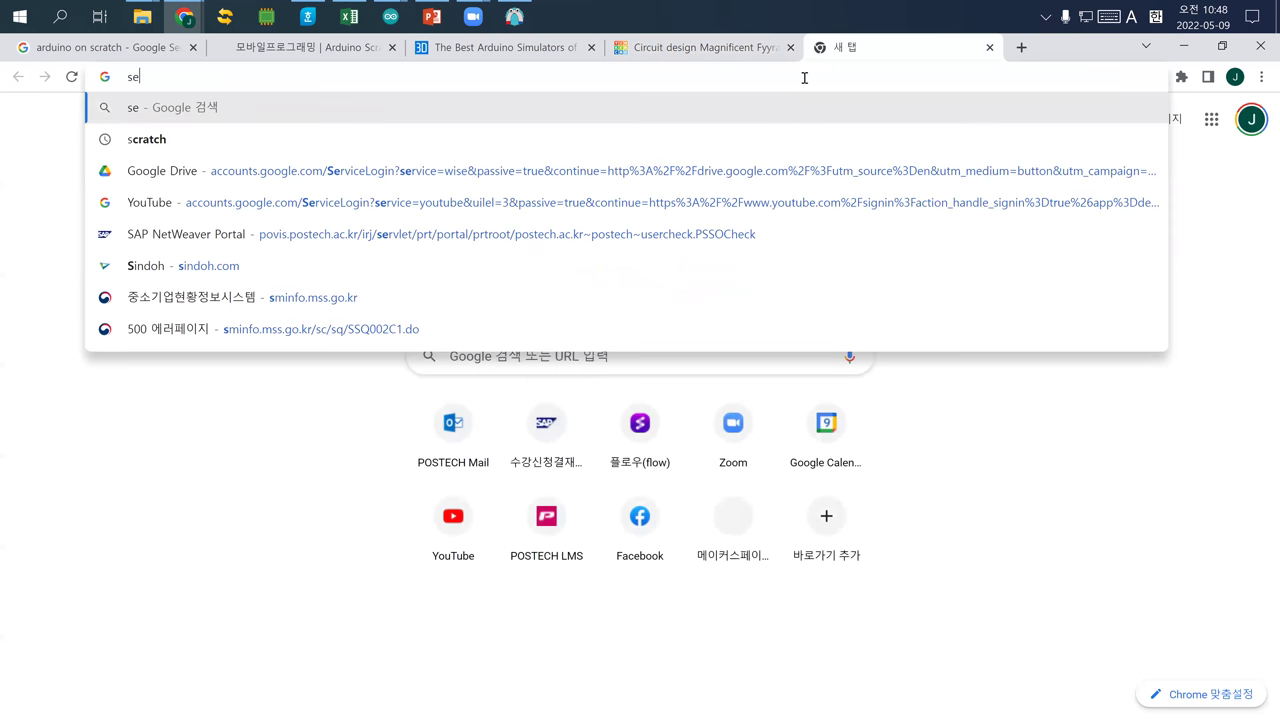
pyautogui.write('rial communc')
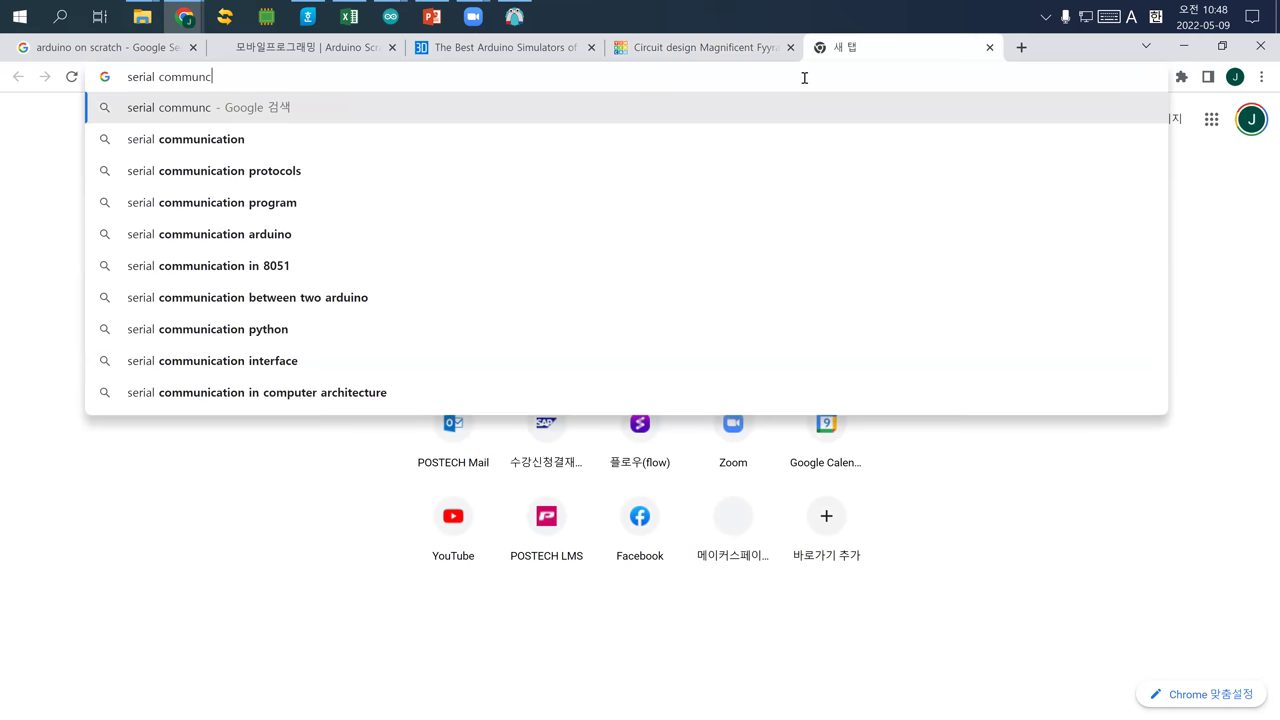
pyautogui.press('BackSpace')
pyautogui.write('ication')
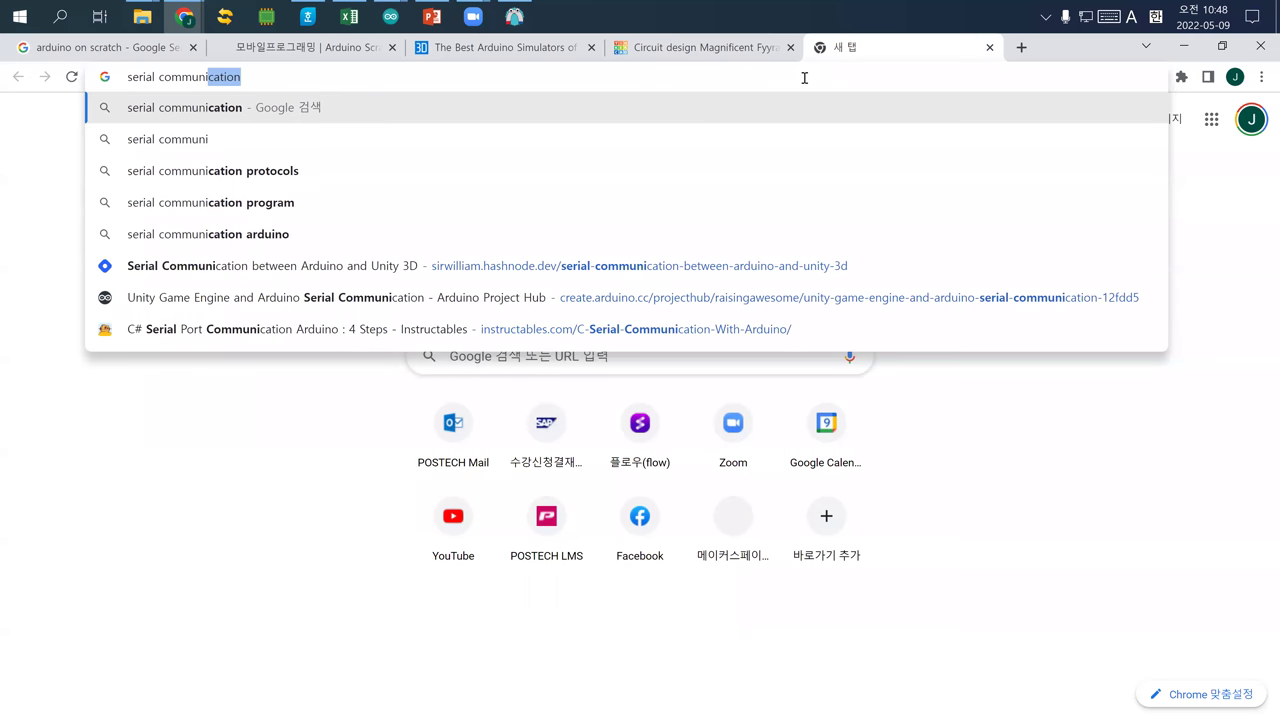
pyautogui.press('Return')
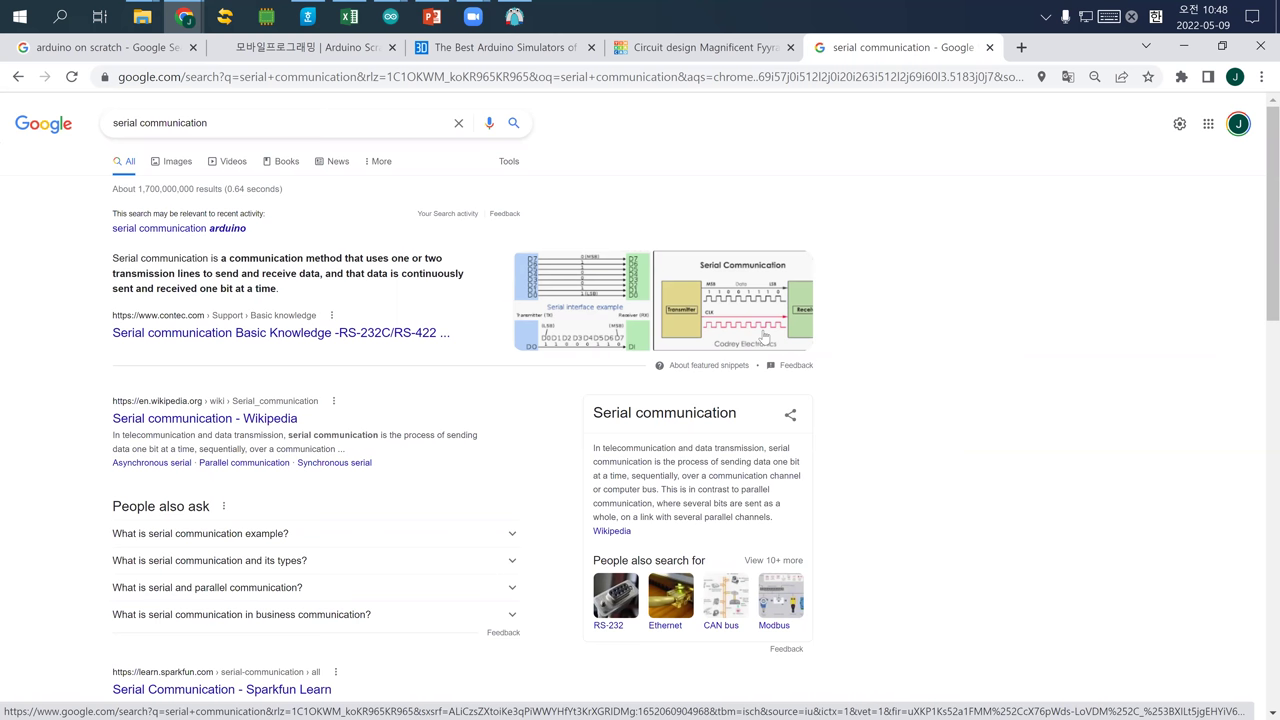
pyautogui.click(173, 163)
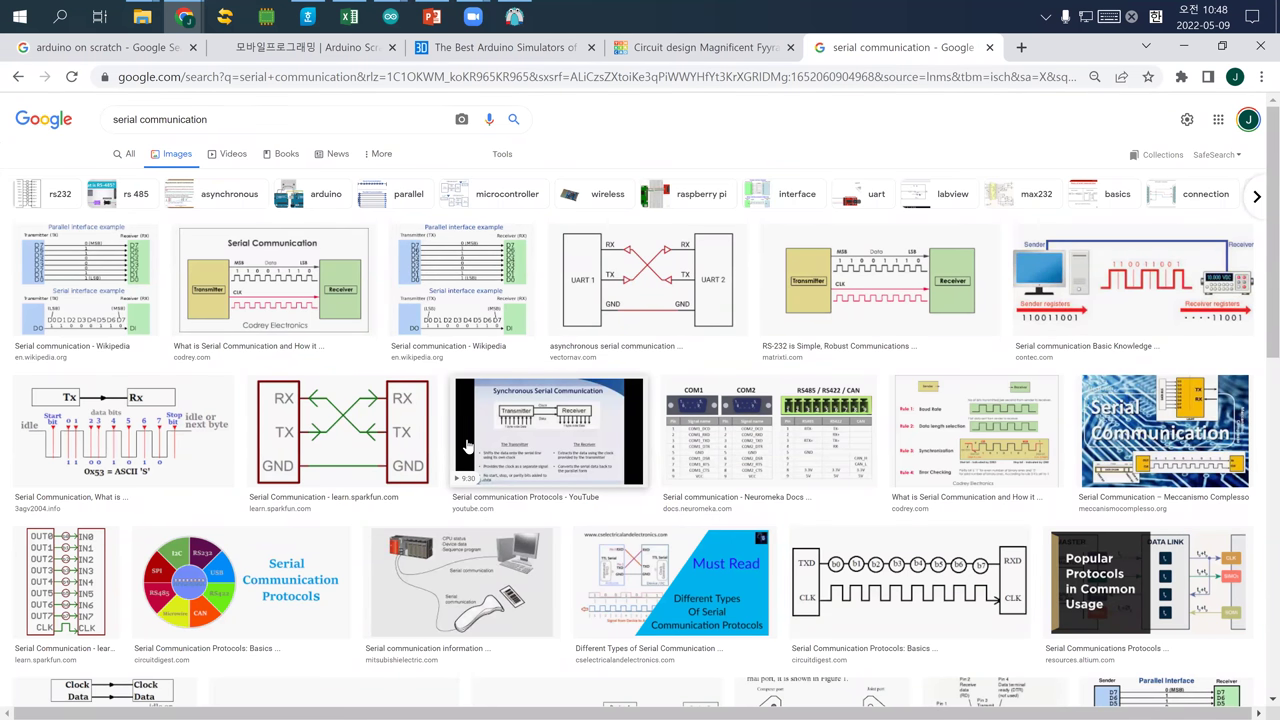
pyautogui.click(623, 326)
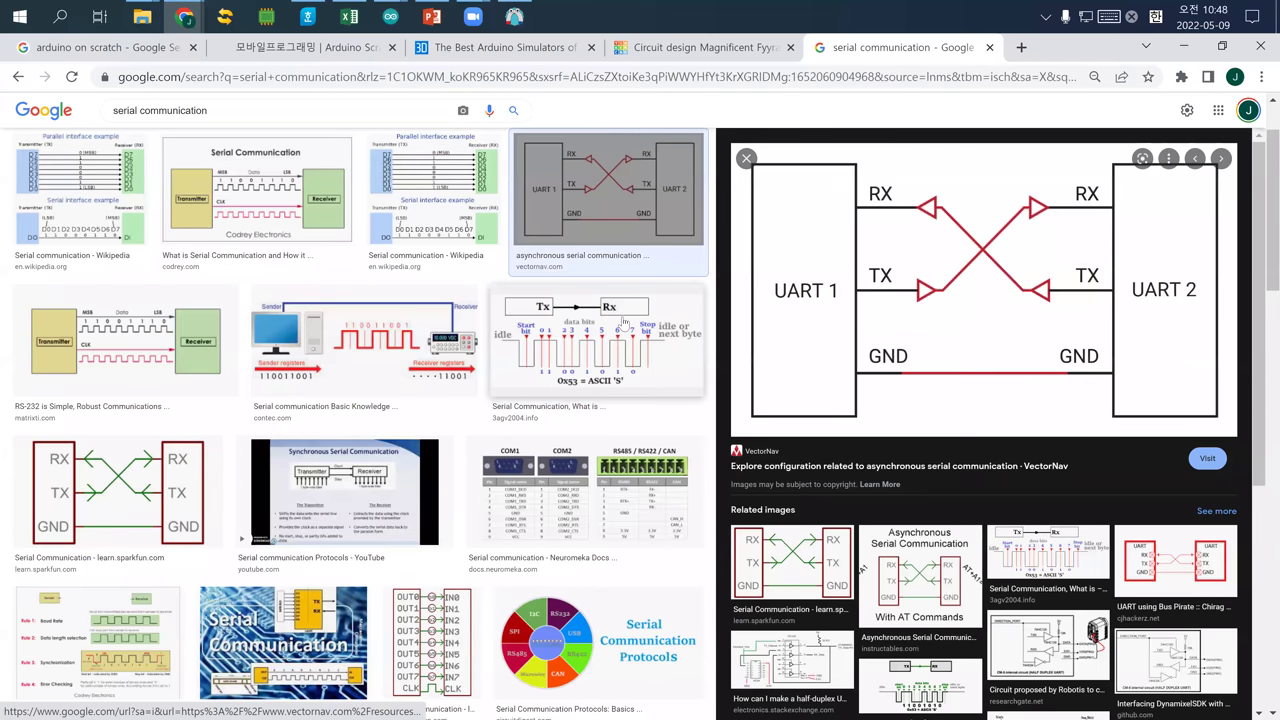
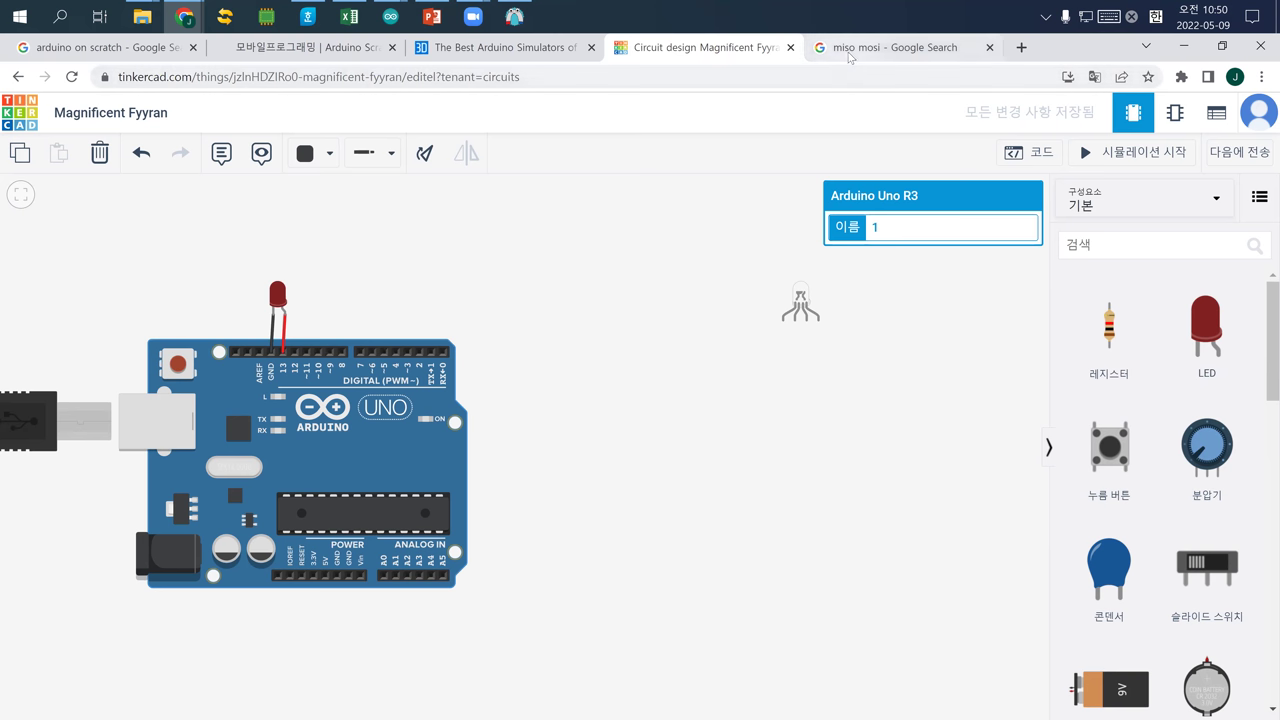
# Switch to the miso mosi search tab and search for arduino online simulator
pyautogui.click(890, 47)
pyautogui.click(830, 77)
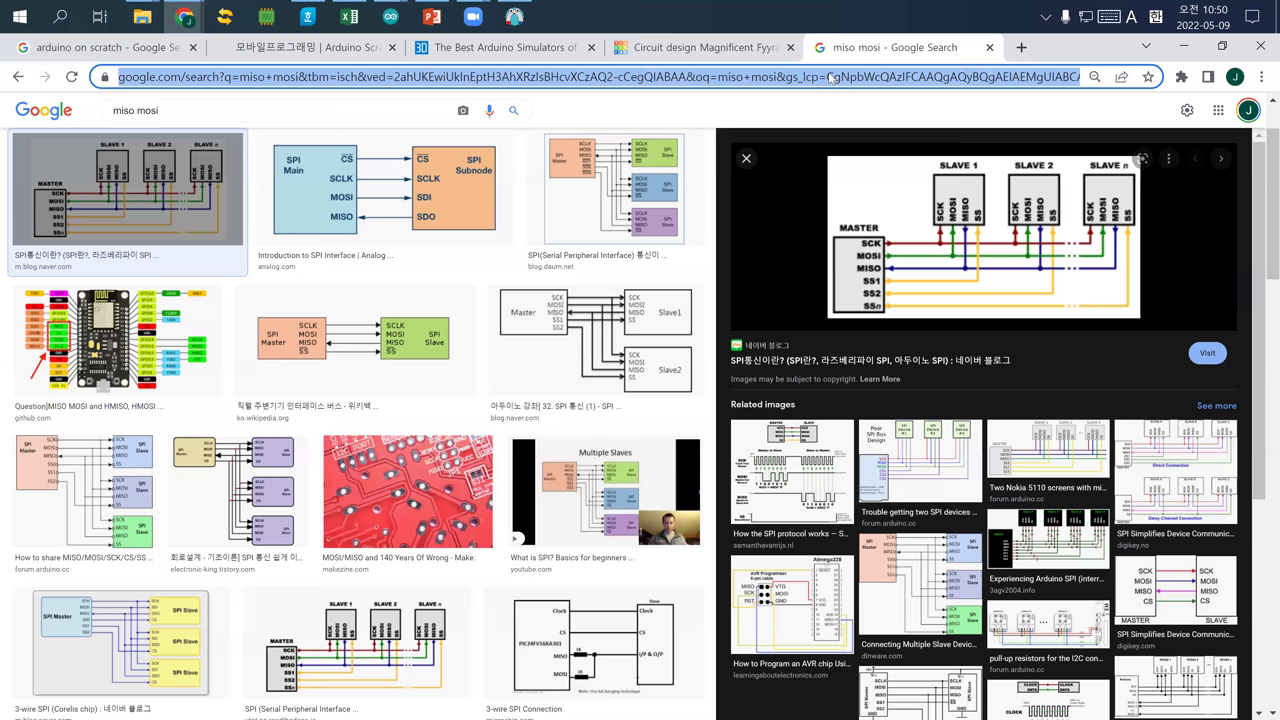
pyautogui.write('arduino online simulator')
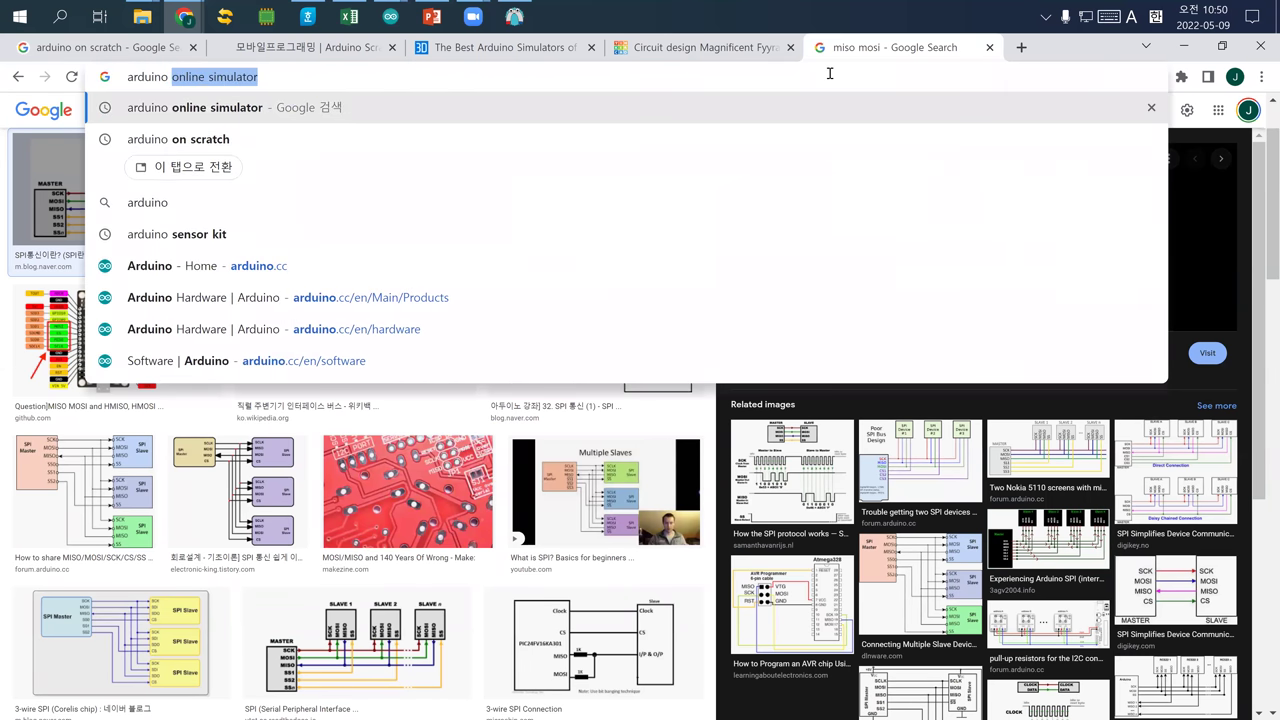
pyautogui.press('Return')
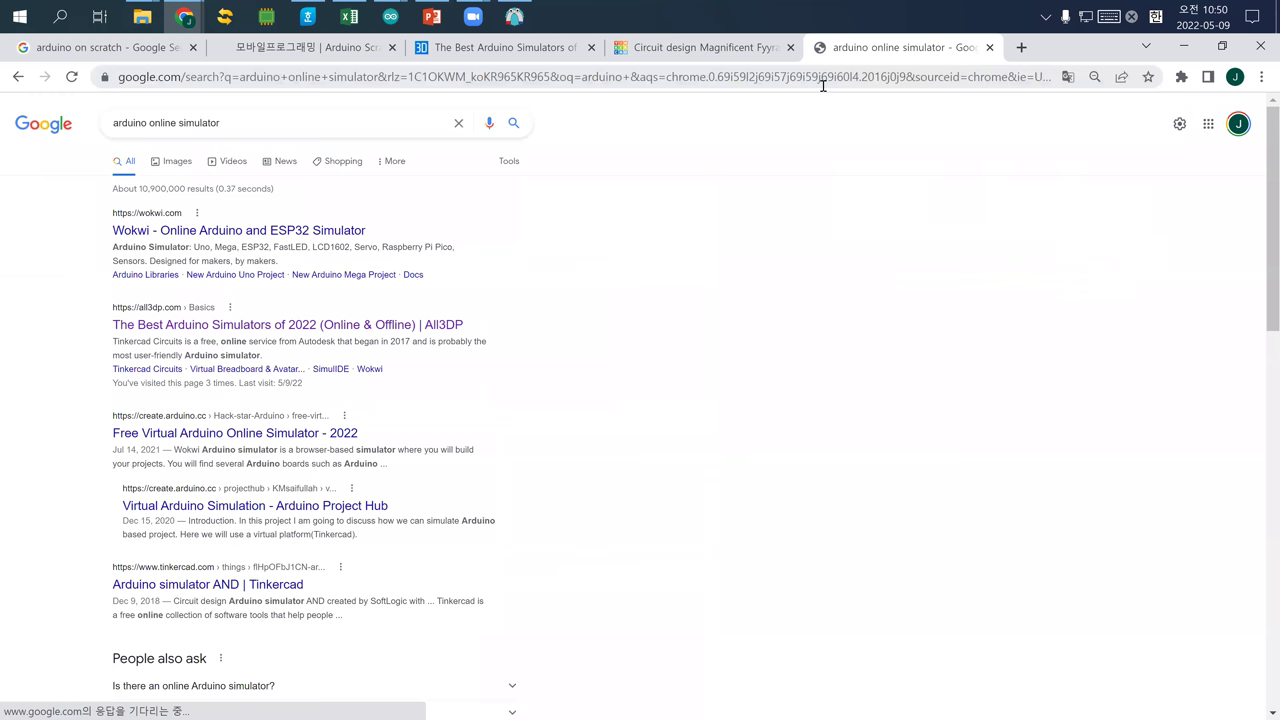
# Change the search query to arduino uno and enlarge the Sunhokey Arduino Uno Rev3 board photo from the image results
pyautogui.click(242, 120)
pyautogui.press('BackSpace')
pyautogui.press('BackSpace')
pyautogui.press('BackSpace')
pyautogui.press('BackSpace')
pyautogui.press('BackSpace')
pyautogui.press('BackSpace')
pyautogui.press('BackSpace')
pyautogui.press('BackSpace')
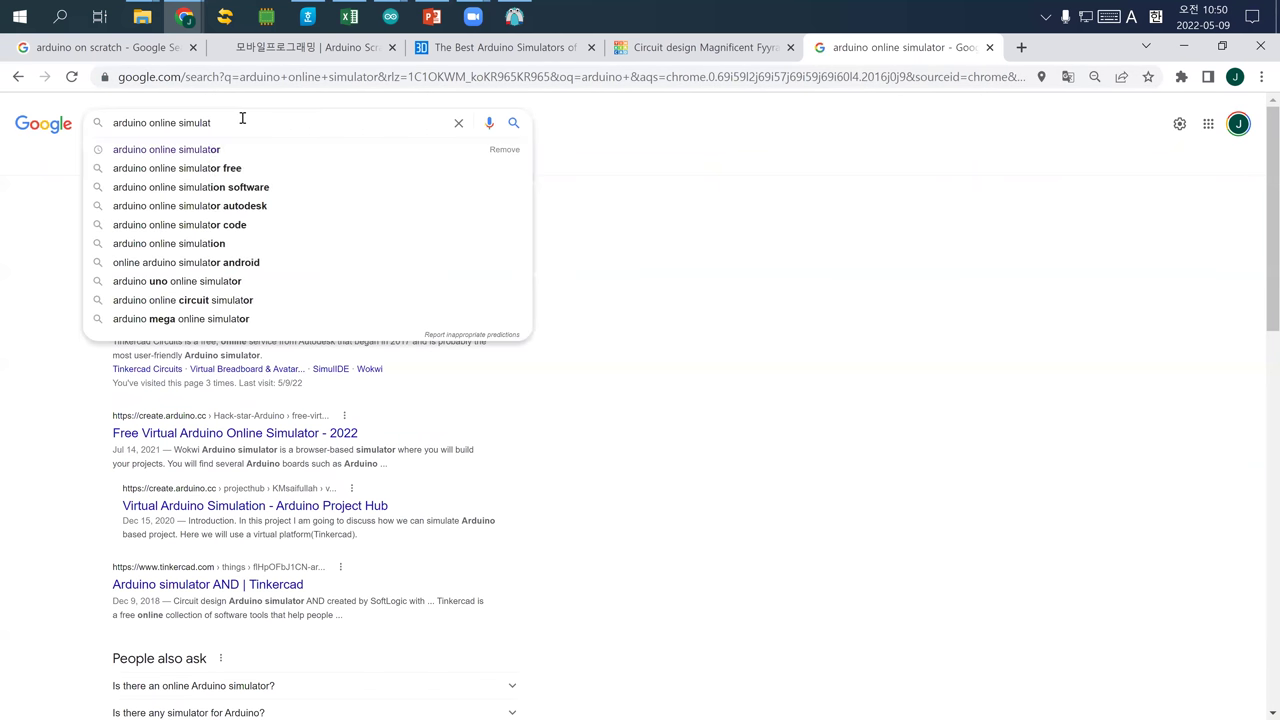
pyautogui.press('BackSpace')
pyautogui.press('BackSpace')
pyautogui.press('BackSpace')
pyautogui.press('BackSpace')
pyautogui.press('BackSpace')
pyautogui.press('BackSpace')
pyautogui.press('BackSpace')
pyautogui.press('BackSpace')
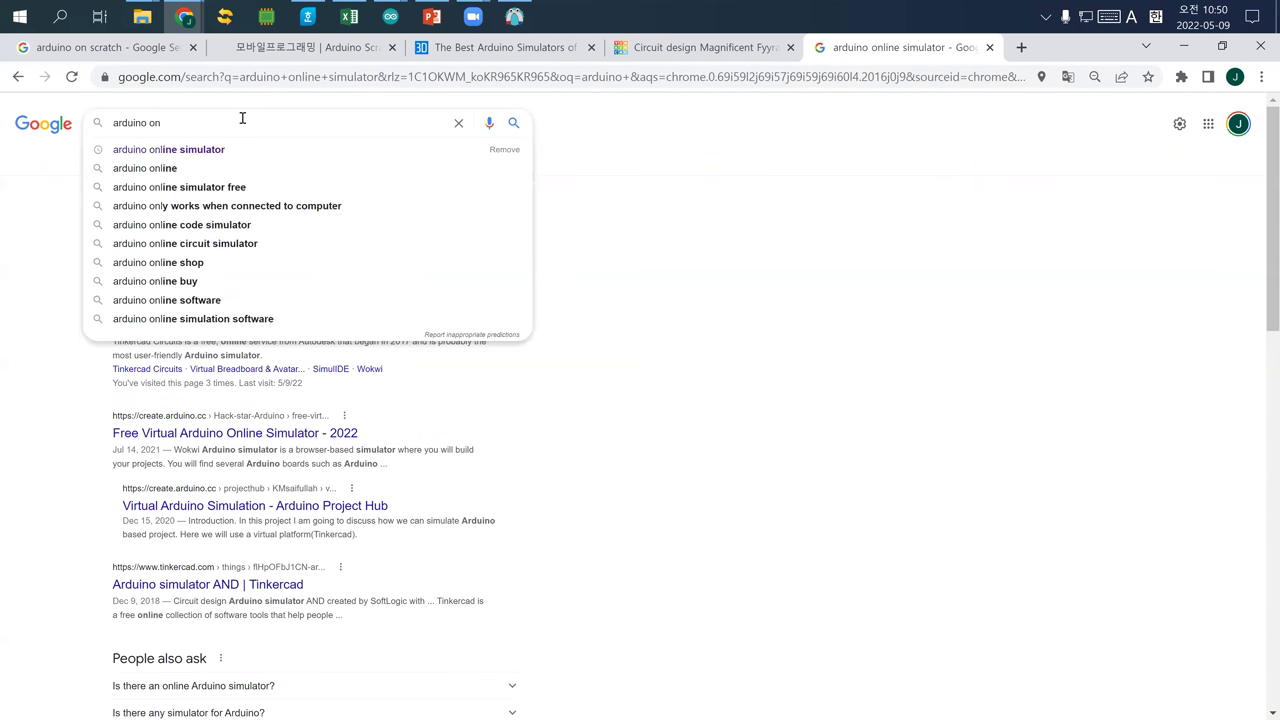
pyautogui.write('uno')
pyautogui.press('Return')
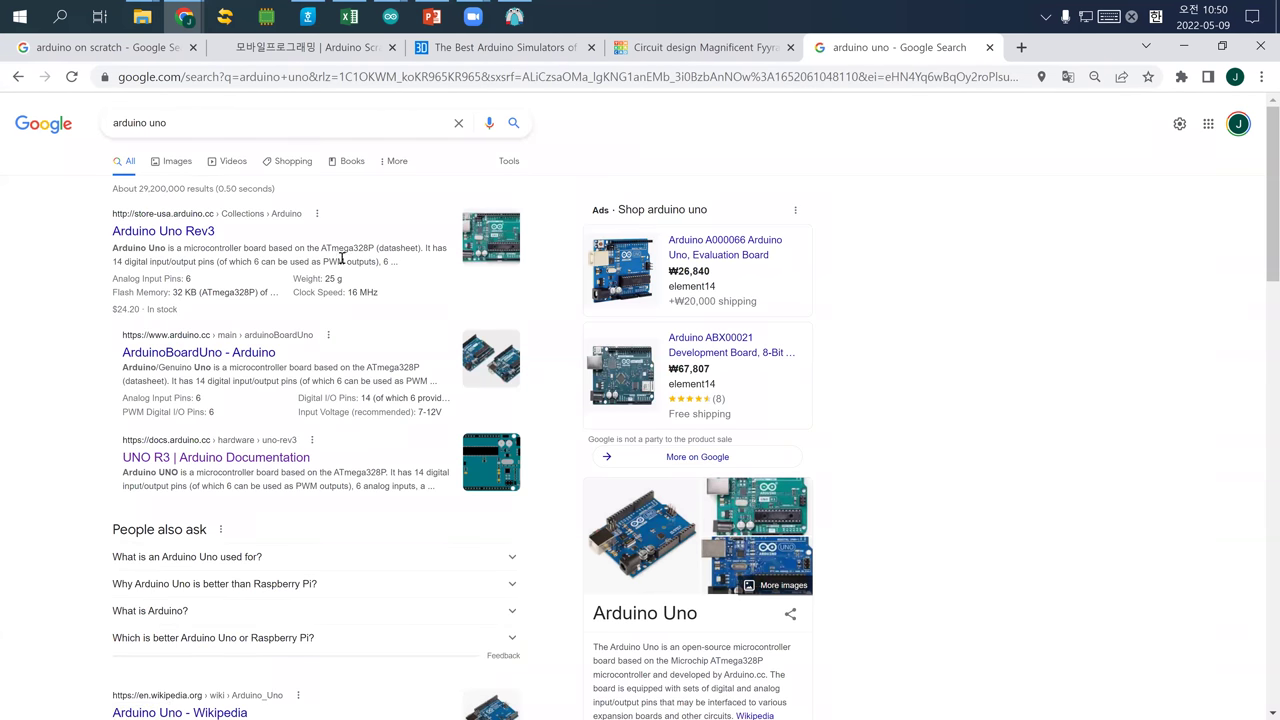
pyautogui.click(162, 163)
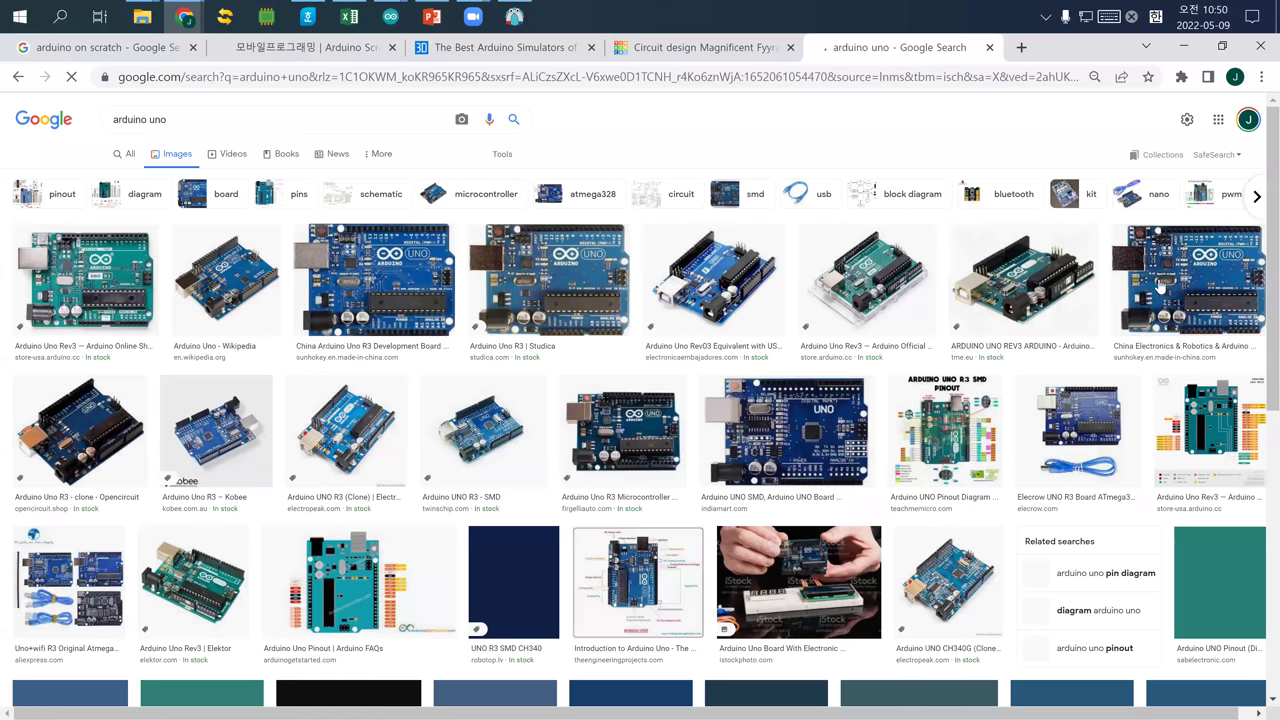
pyautogui.click(1094, 303)
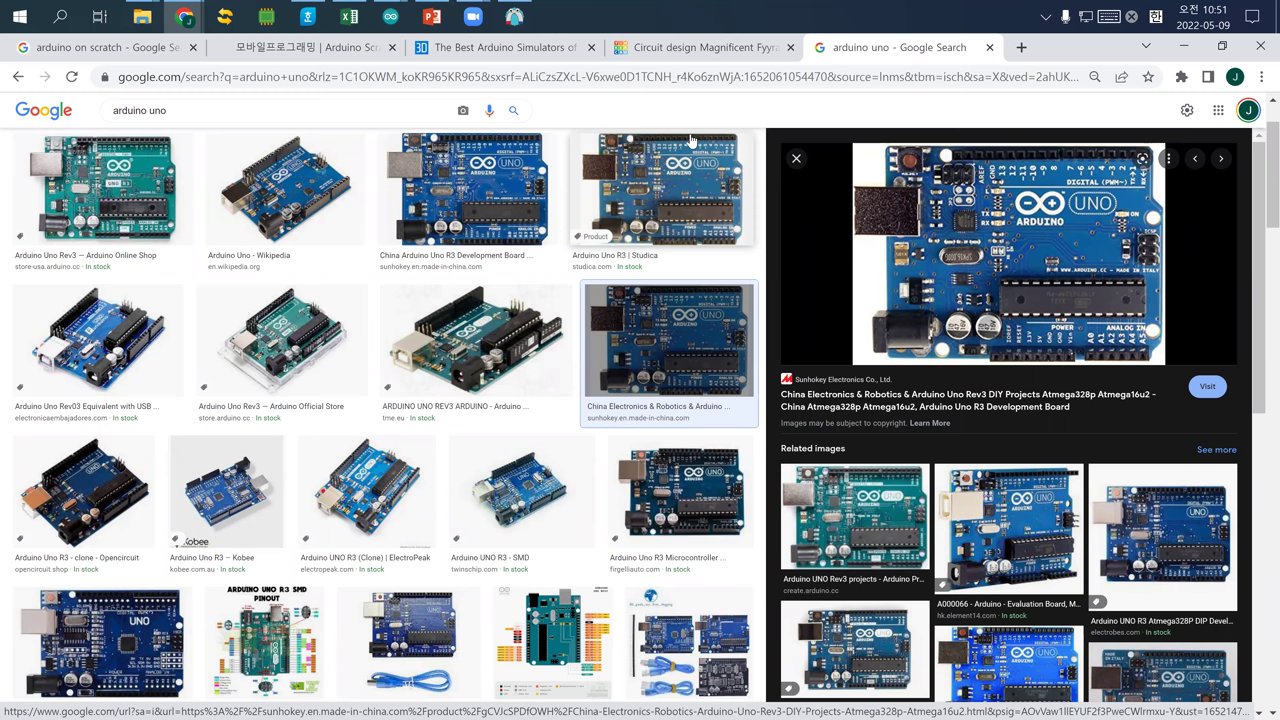
pyautogui.tripleClick(135, 110)
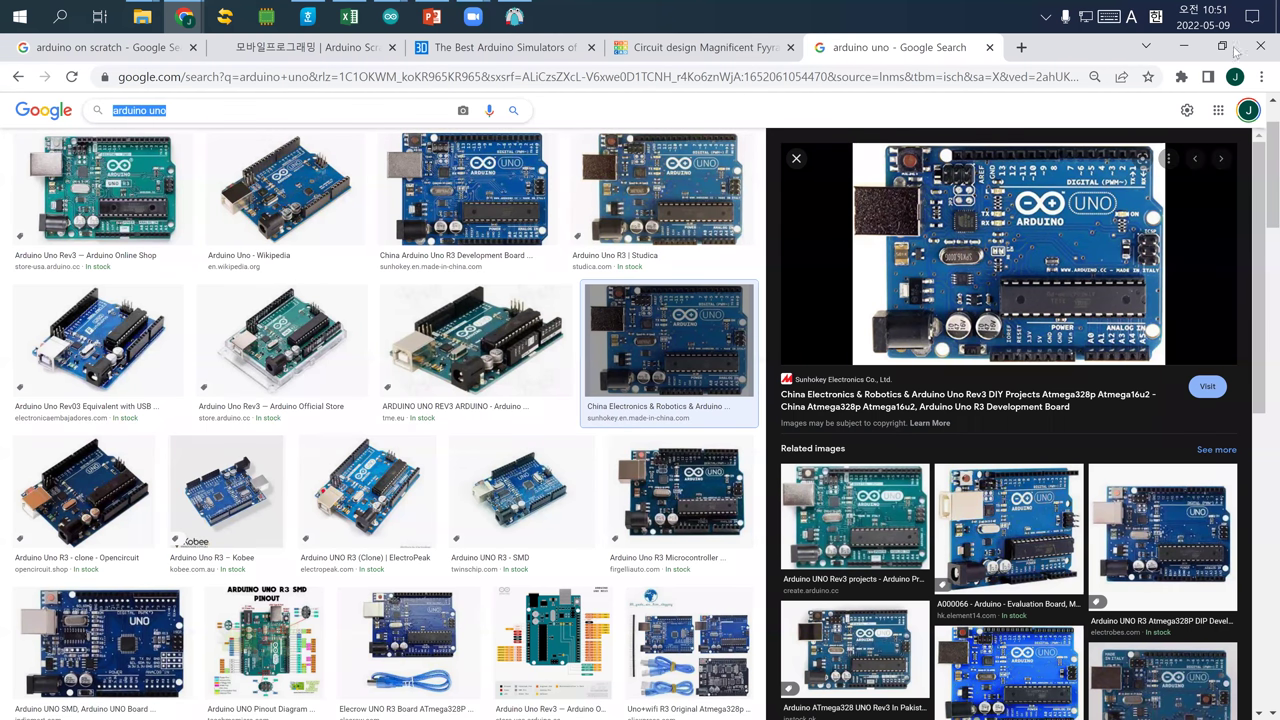
# Search Google for computer serial communication port in a new browser tab and show the image results
pyautogui.click(1021, 47)
pyautogui.write('computer si')
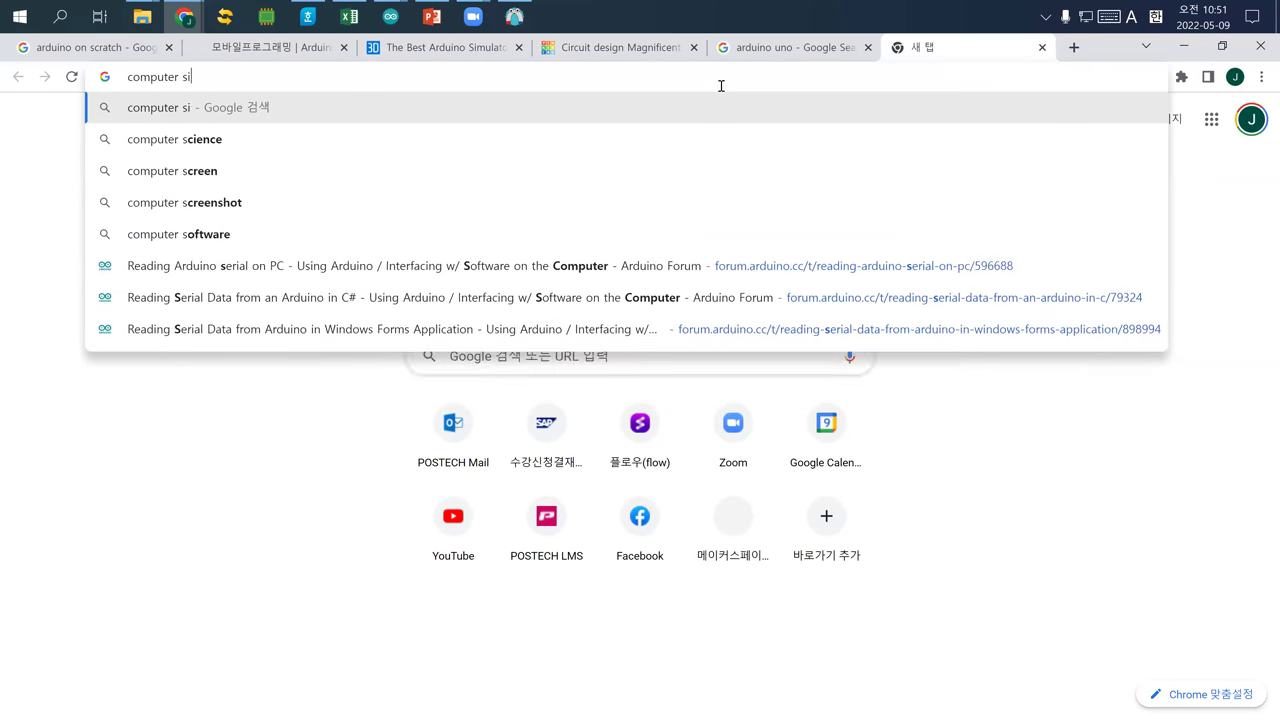
pyautogui.press('BackSpace')
pyautogui.write('erial c')
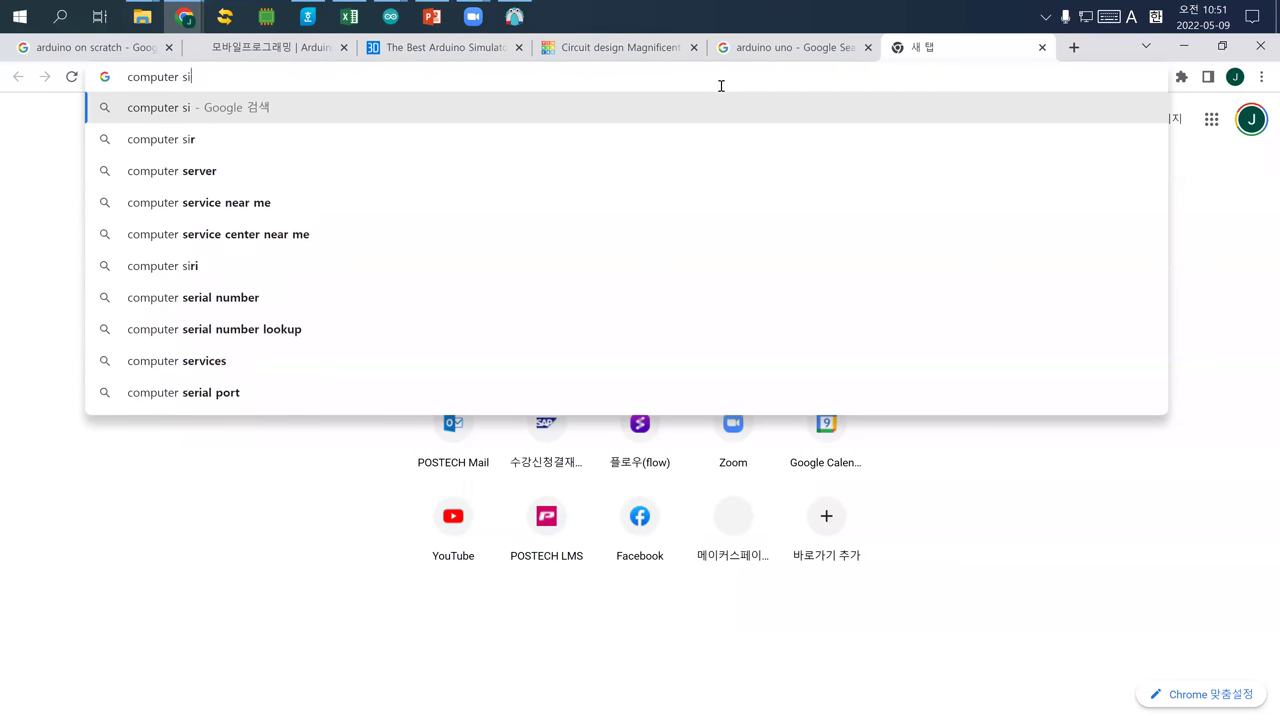
pyautogui.write('ommuni')
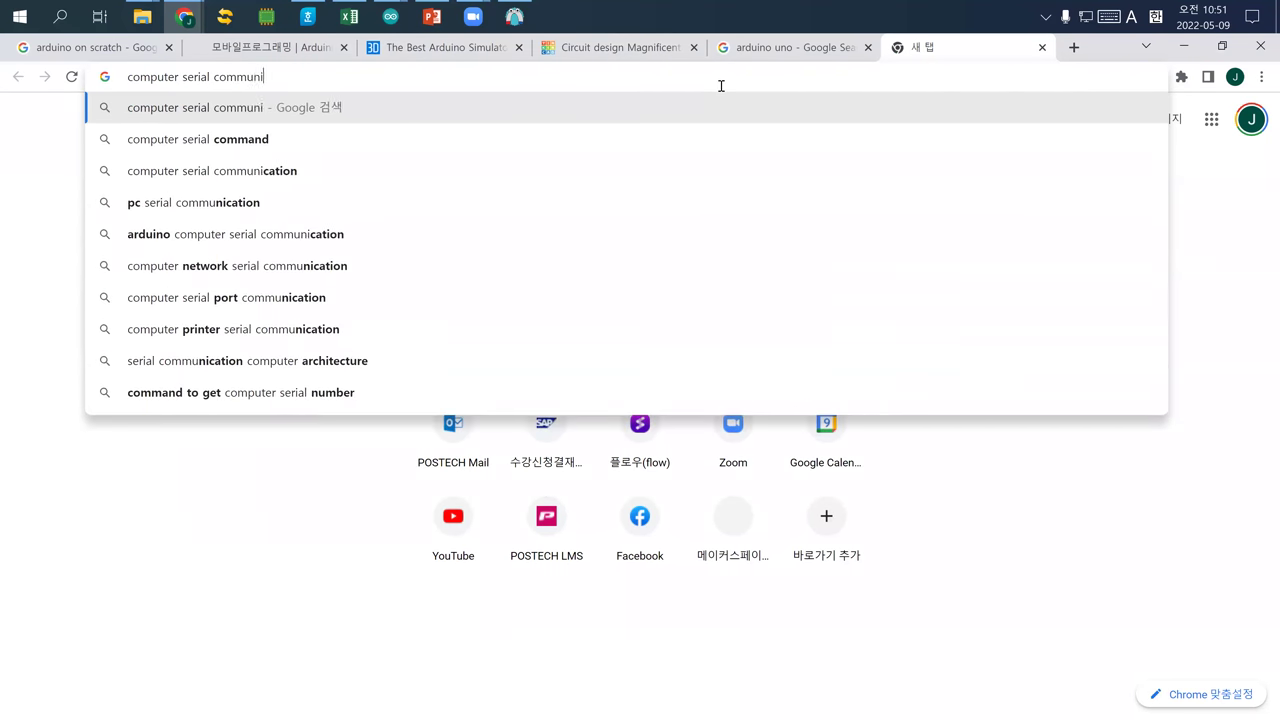
pyautogui.write('cation port')
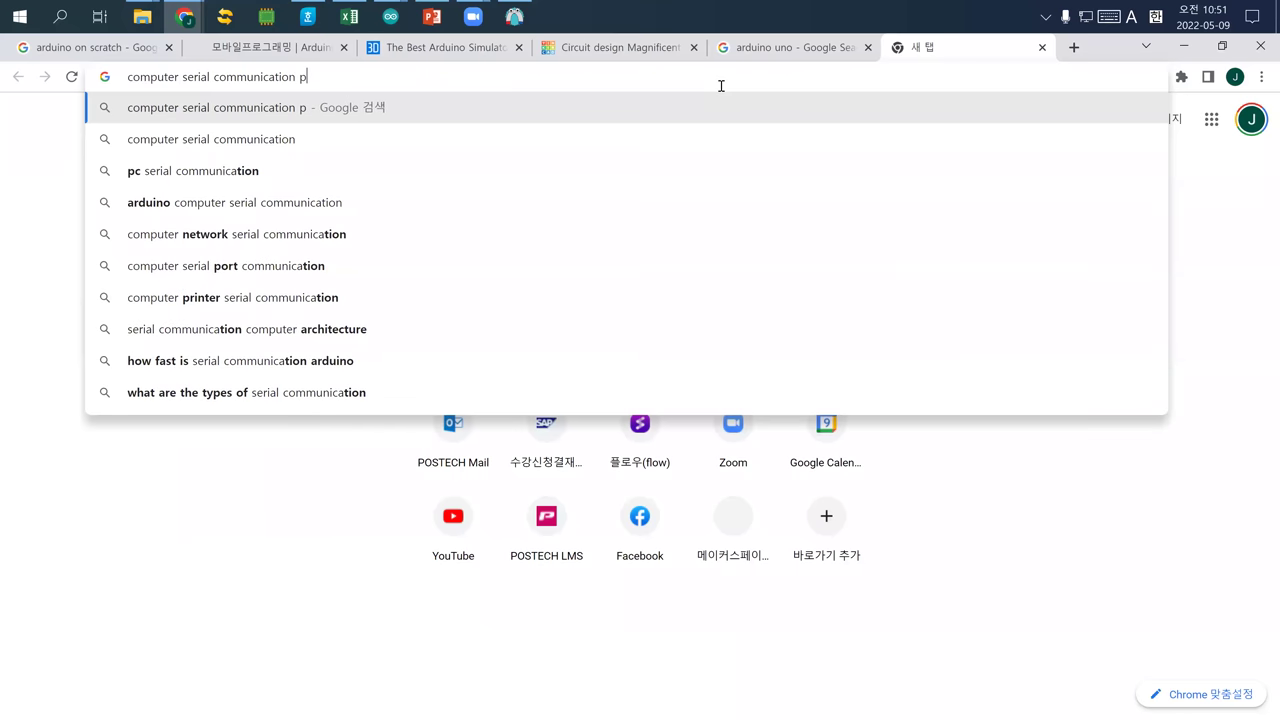
pyautogui.press('Return')
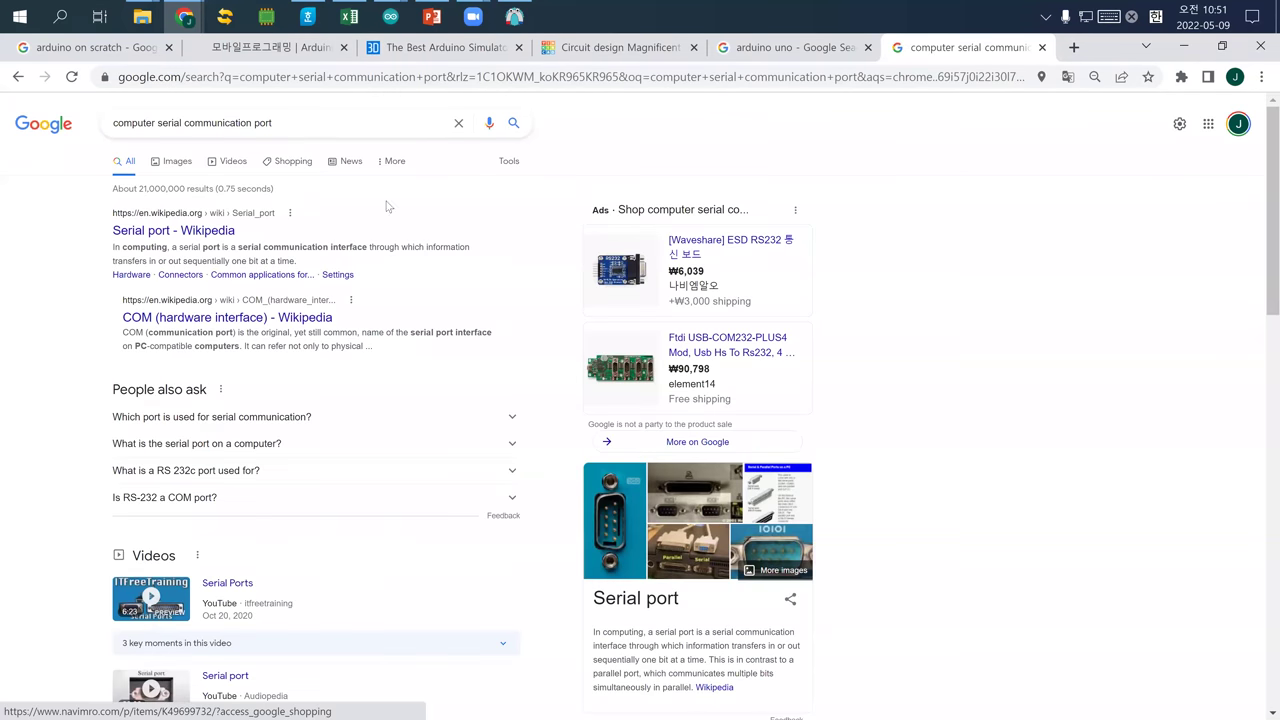
pyautogui.click(177, 163)
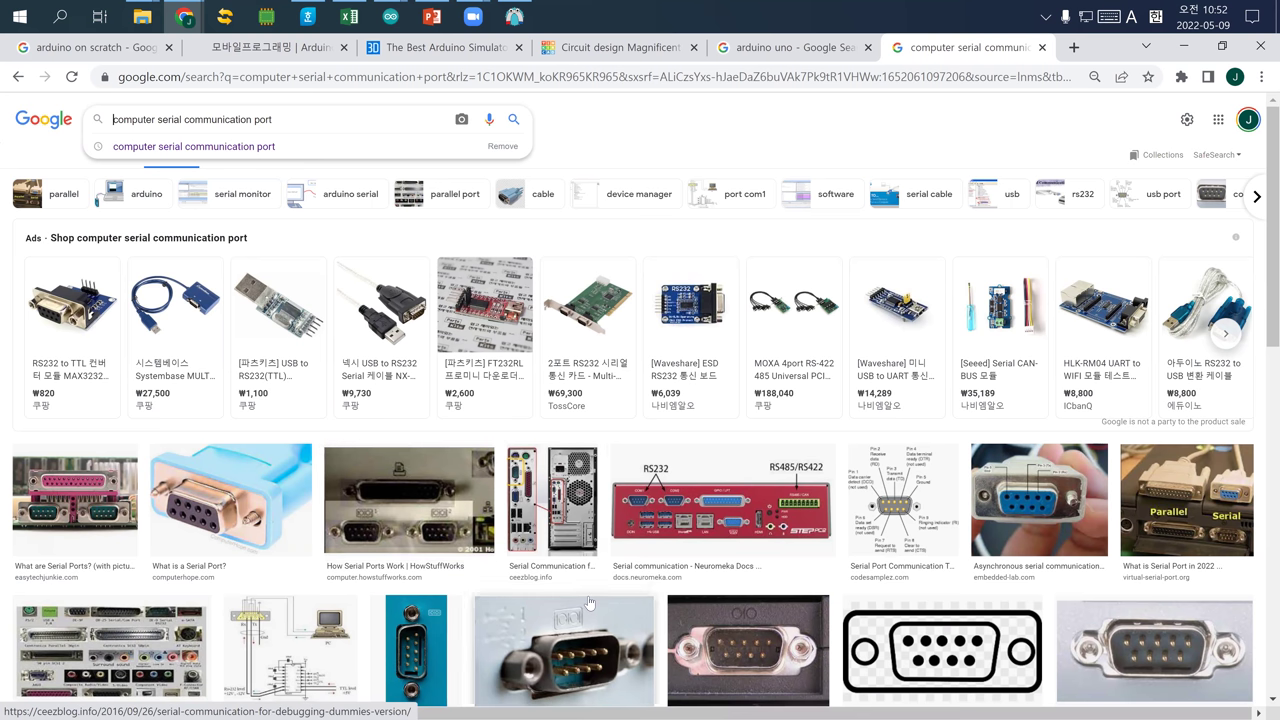
# Return to the arduino uno image results and enlarge the Arduino UNO R3 - SMD photo
pyautogui.click(800, 55)
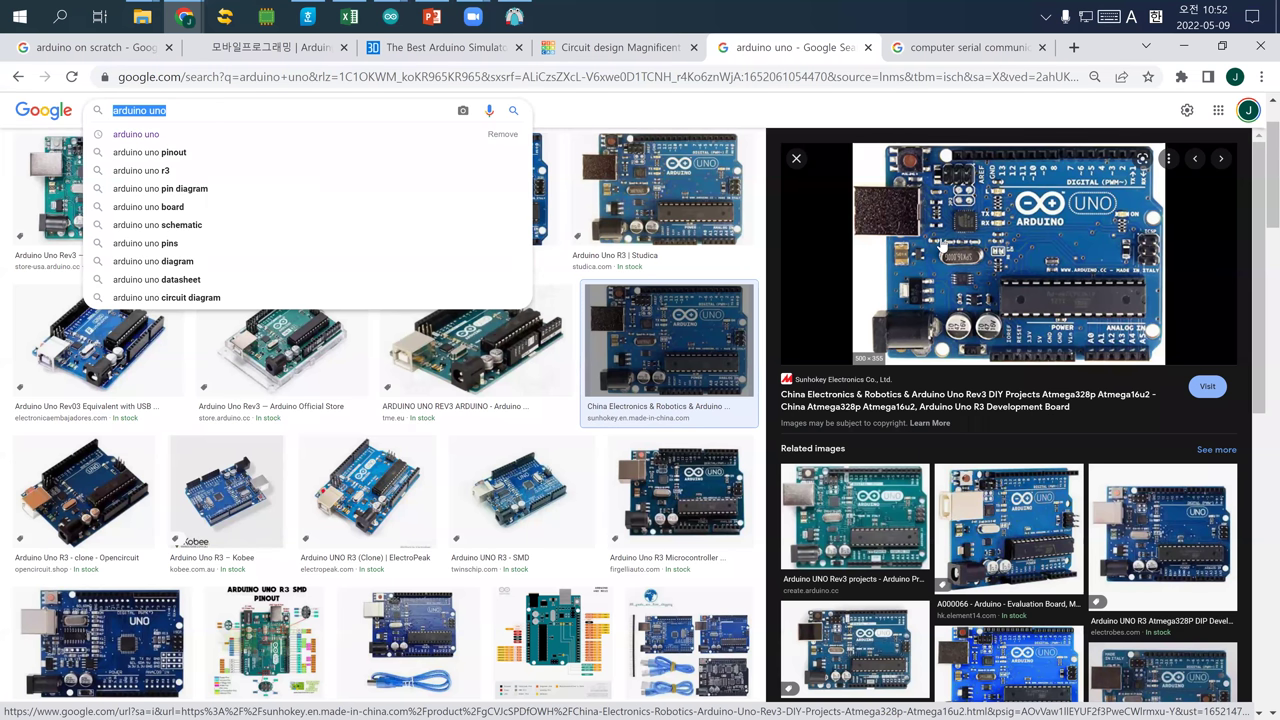
pyautogui.click(531, 529)
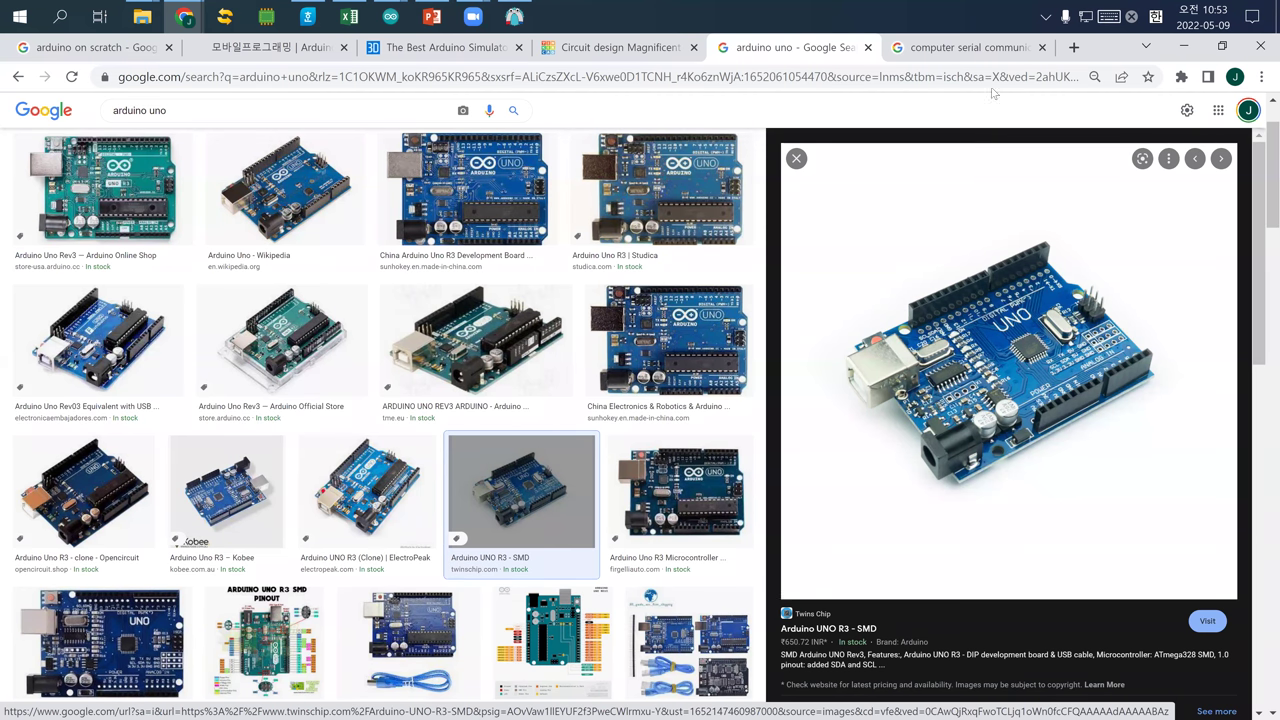
# Search for arduino usb driver in the serial port search tab, look through the results, and return to the Tinkercad circuit
pyautogui.click(943, 44)
pyautogui.click(914, 78)
pyautogui.write('ardu')
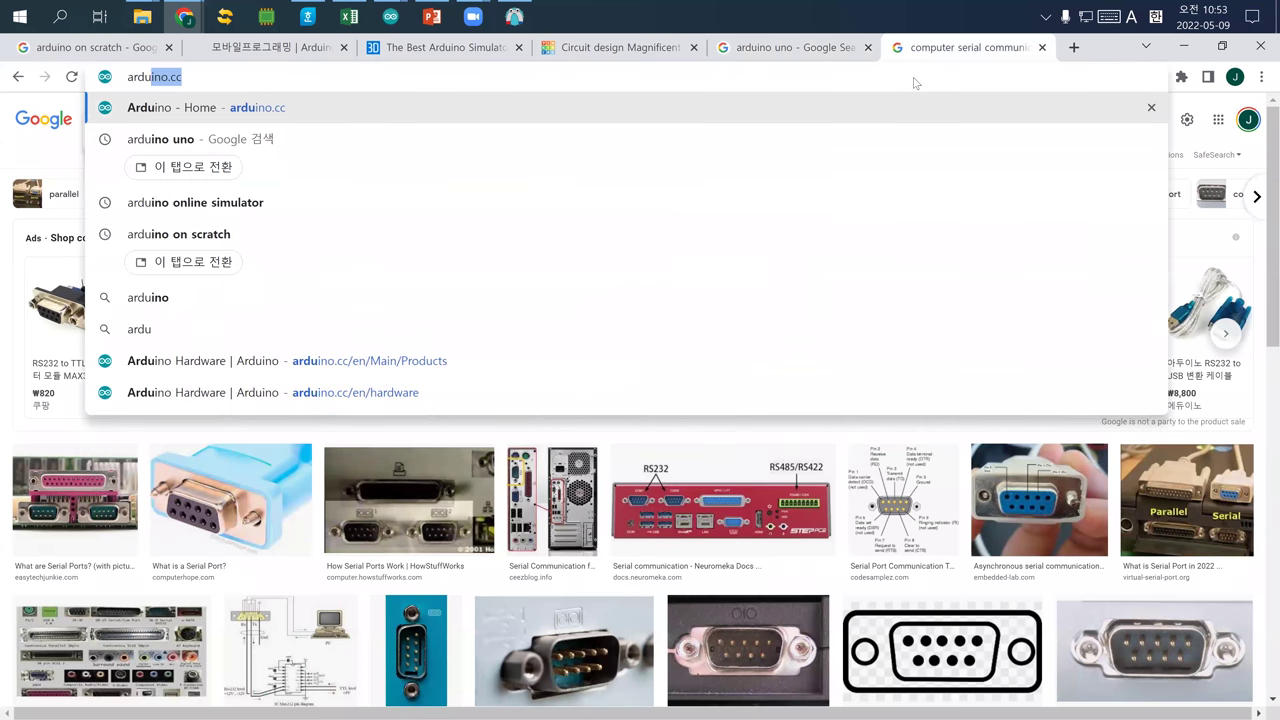
pyautogui.write('ino usb d')
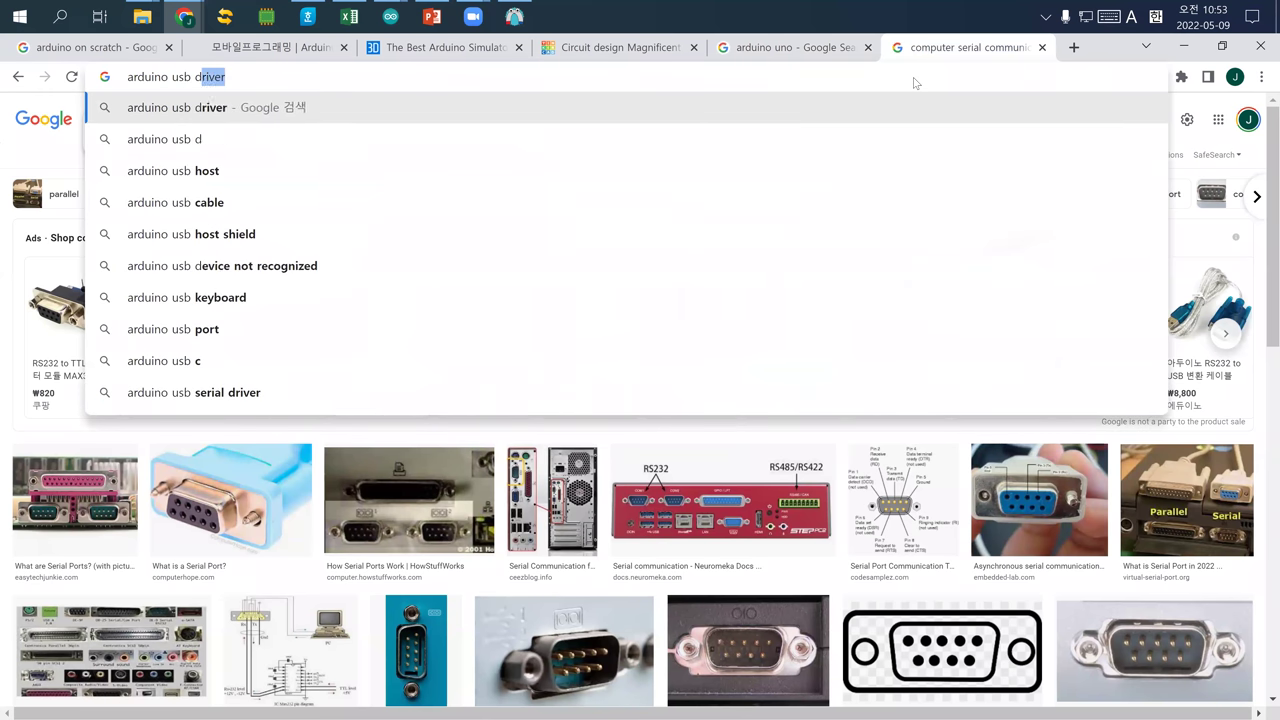
pyautogui.write('river')
pyautogui.press('Return')
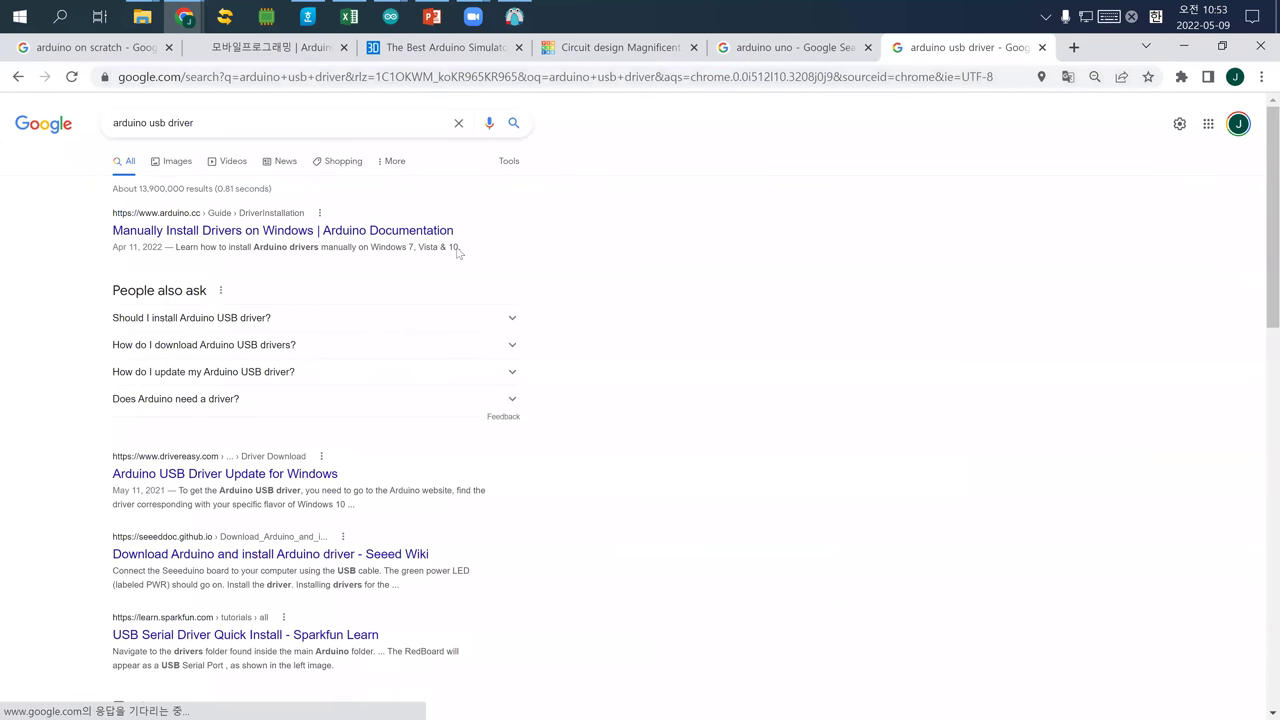
pyautogui.scroll(-1, 390, 410)
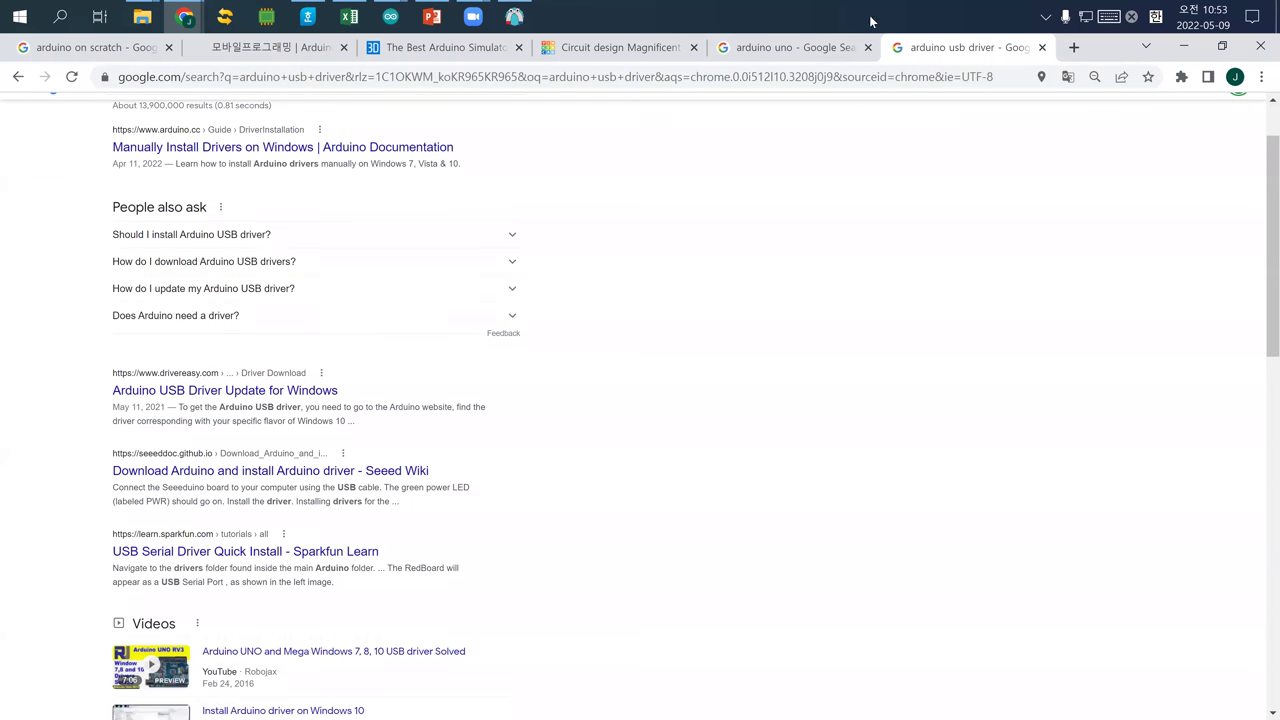
pyautogui.click(800, 50)
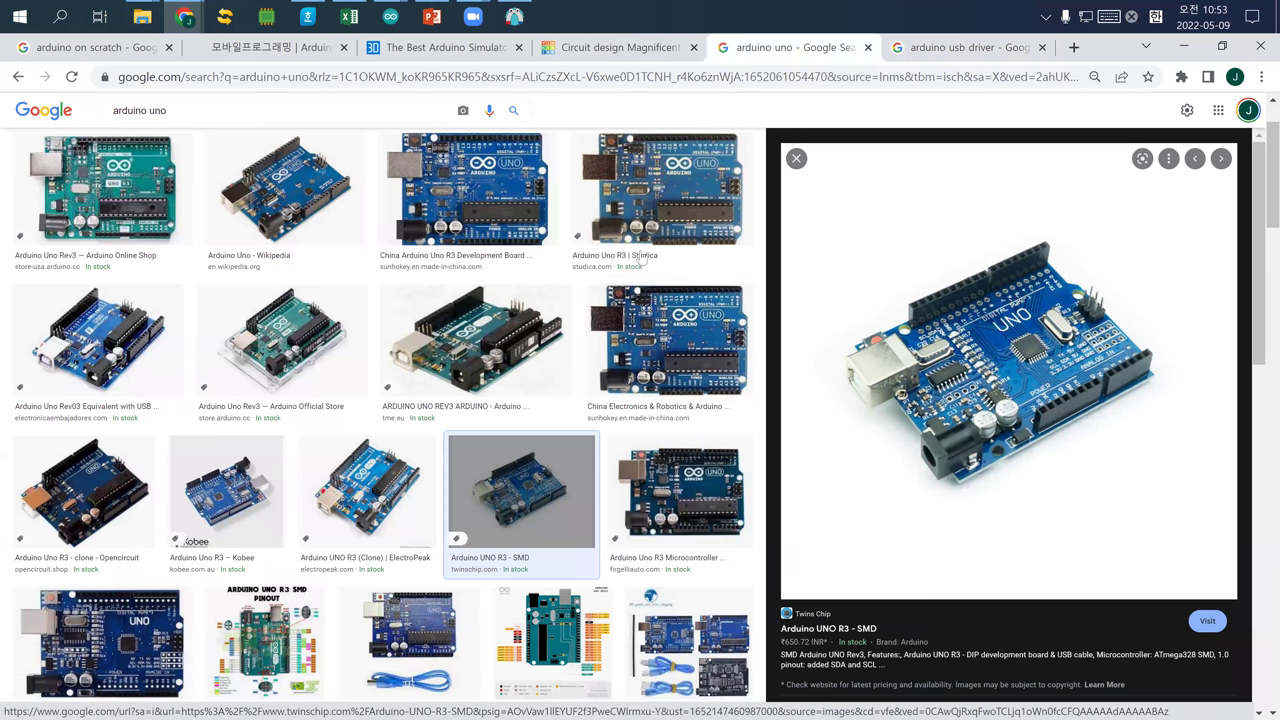
pyautogui.click(630, 50)
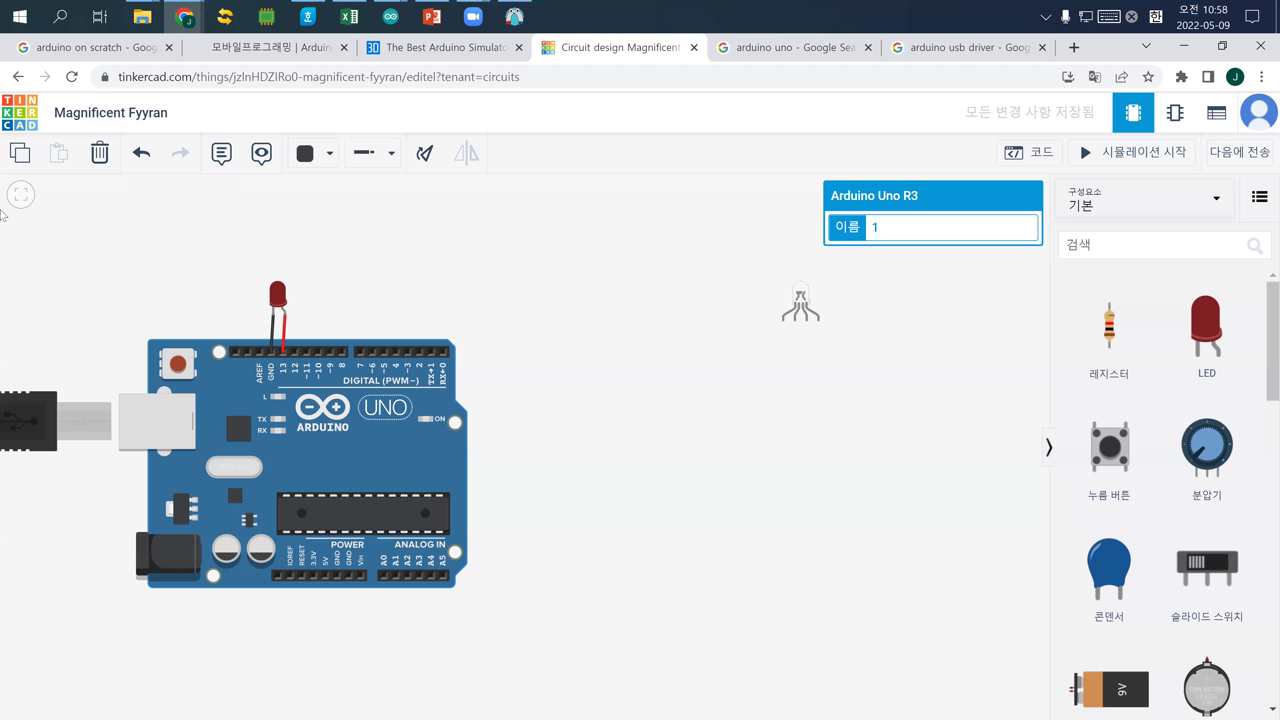
# Search for adc arduino in the arduino uno search tab and open SparkFun's Analog to Digital Conversion tutorial
pyautogui.click(778, 47)
pyautogui.click(748, 80)
pyautogui.write('adc')
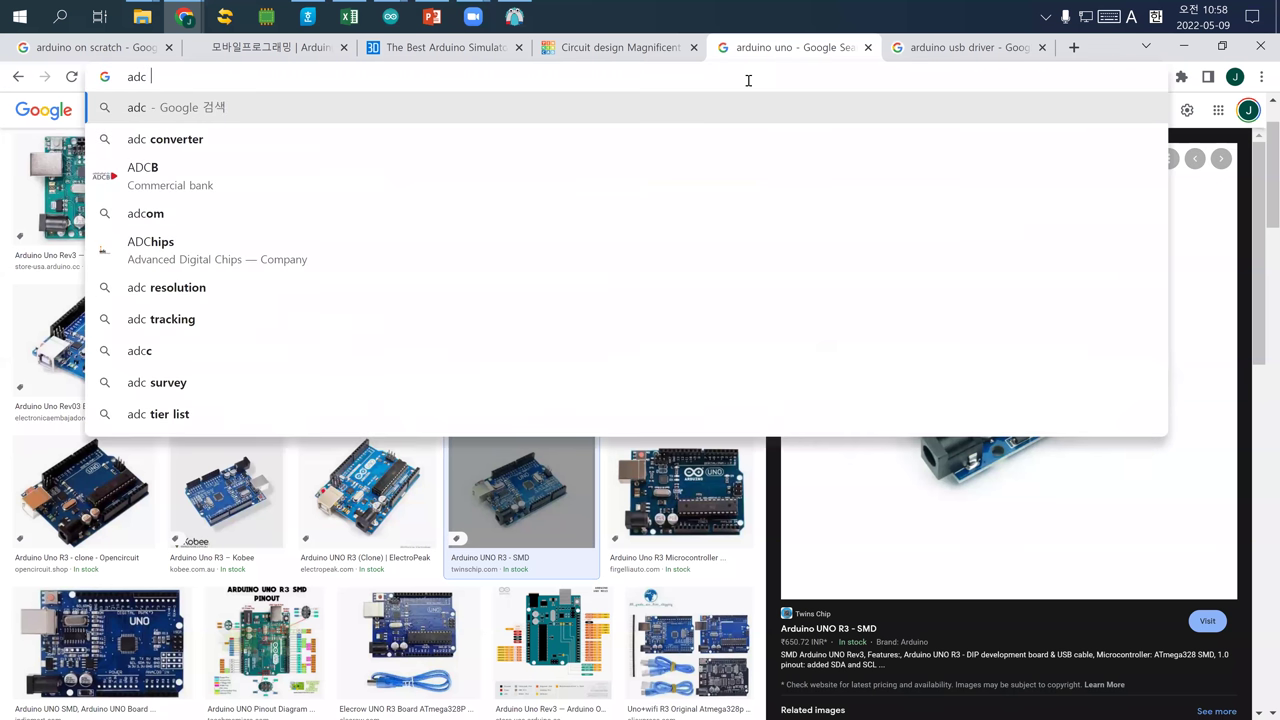
pyautogui.write(' a')
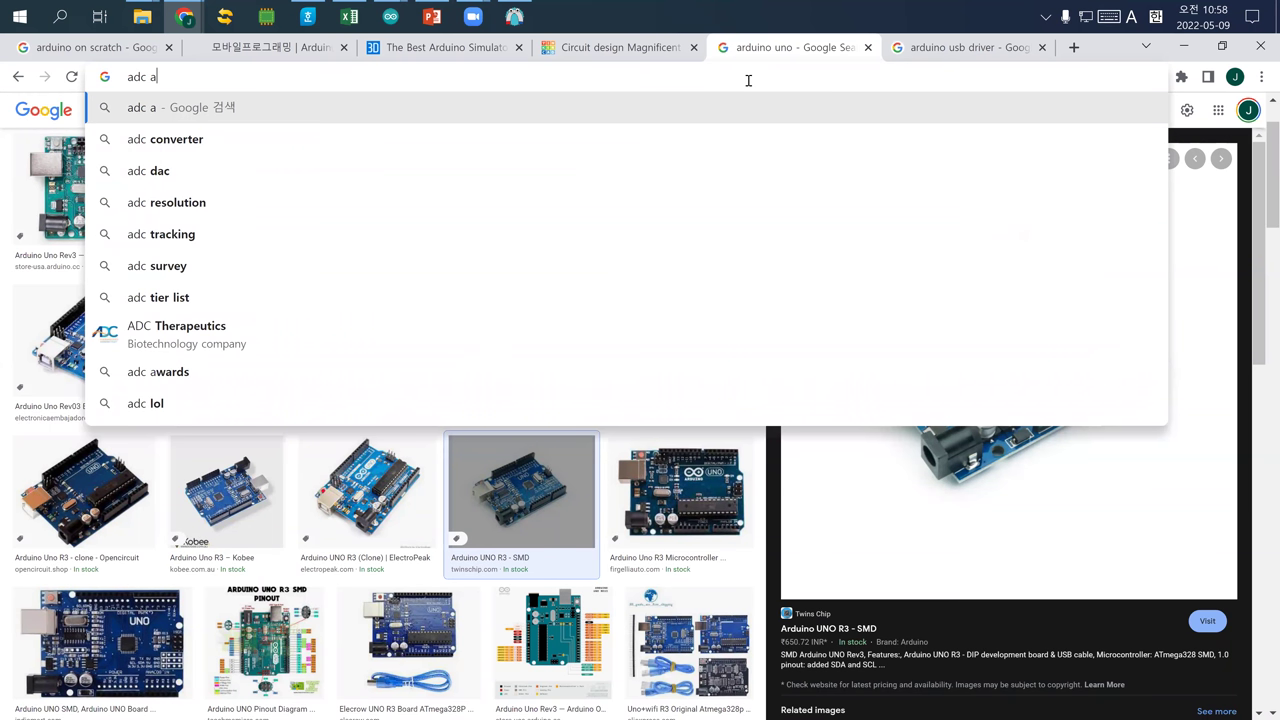
pyautogui.write('rduino')
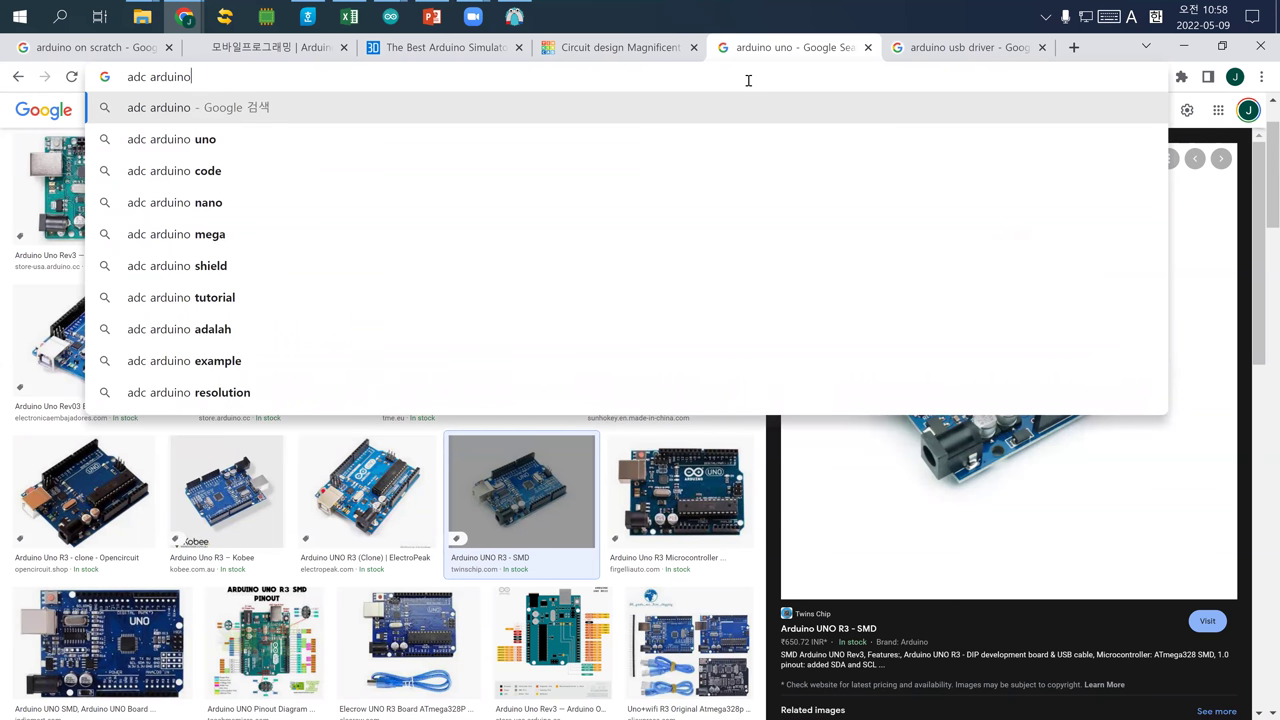
pyautogui.press('Return')
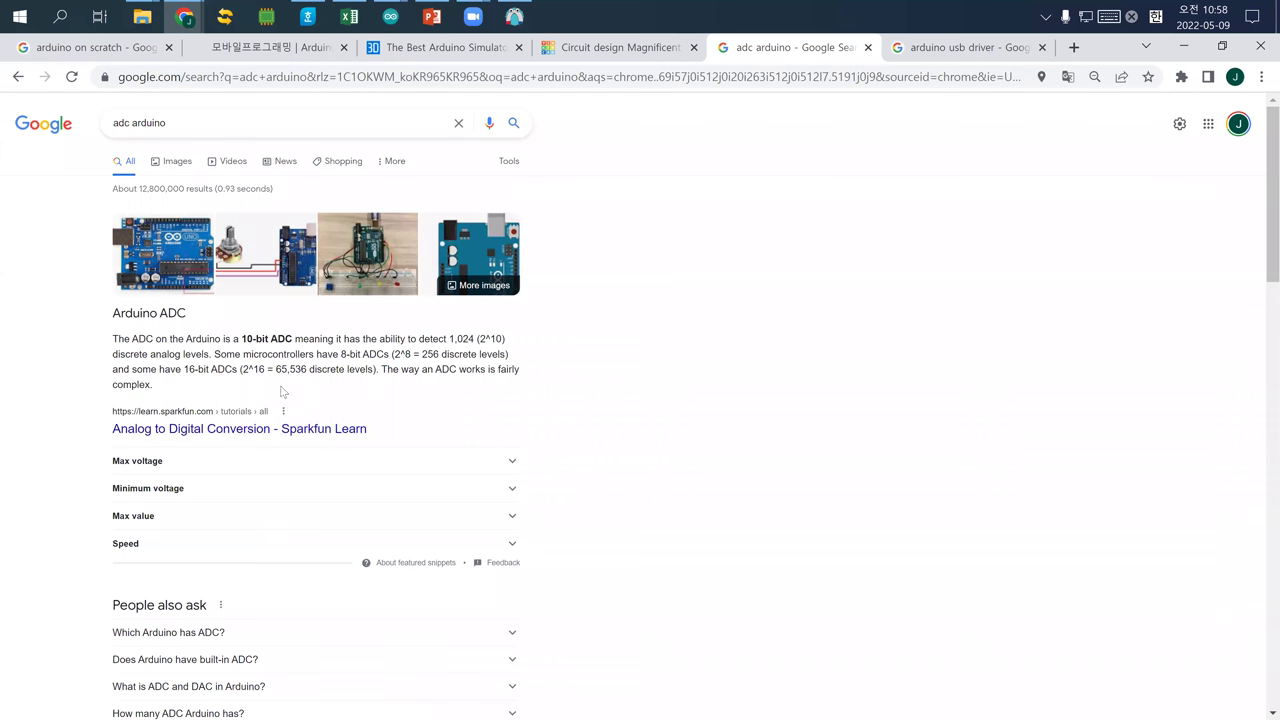
pyautogui.click(199, 429)
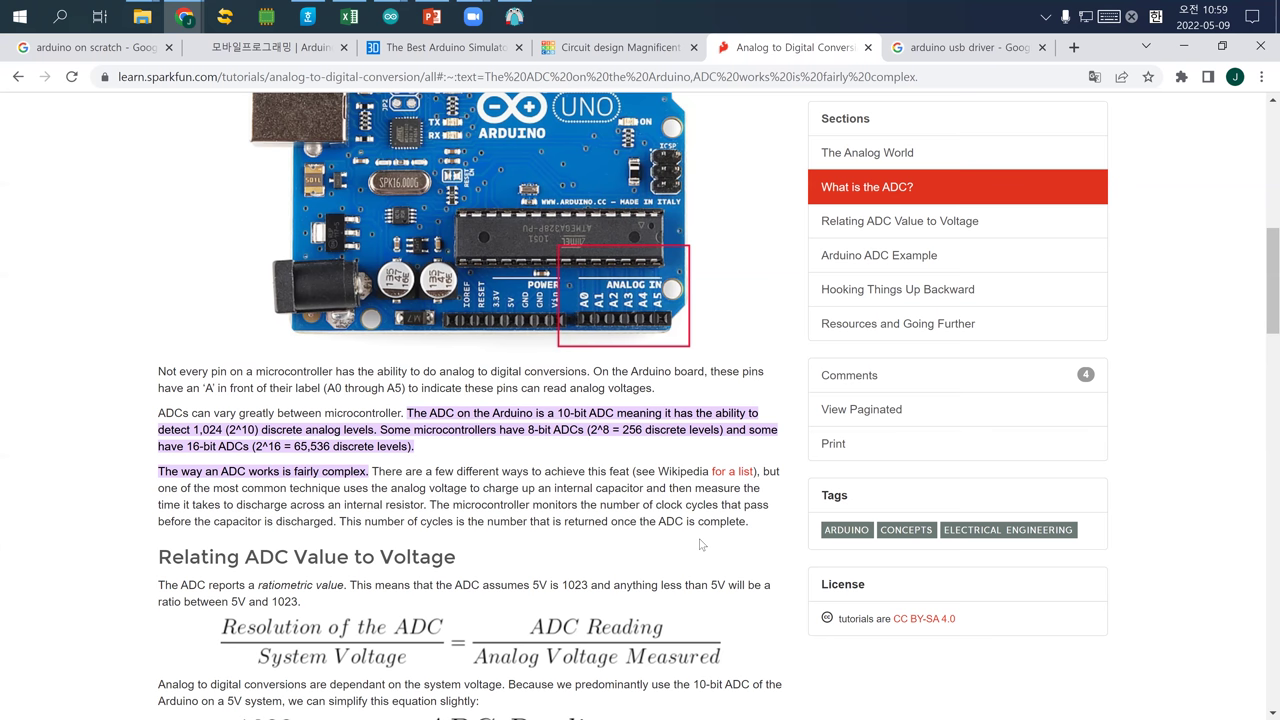
# Read through SparkFun's ADC tutorial, examining the ADC value to voltage equations and the Arduino ADC trimpot example
pyautogui.scroll(-5, 276, 700)
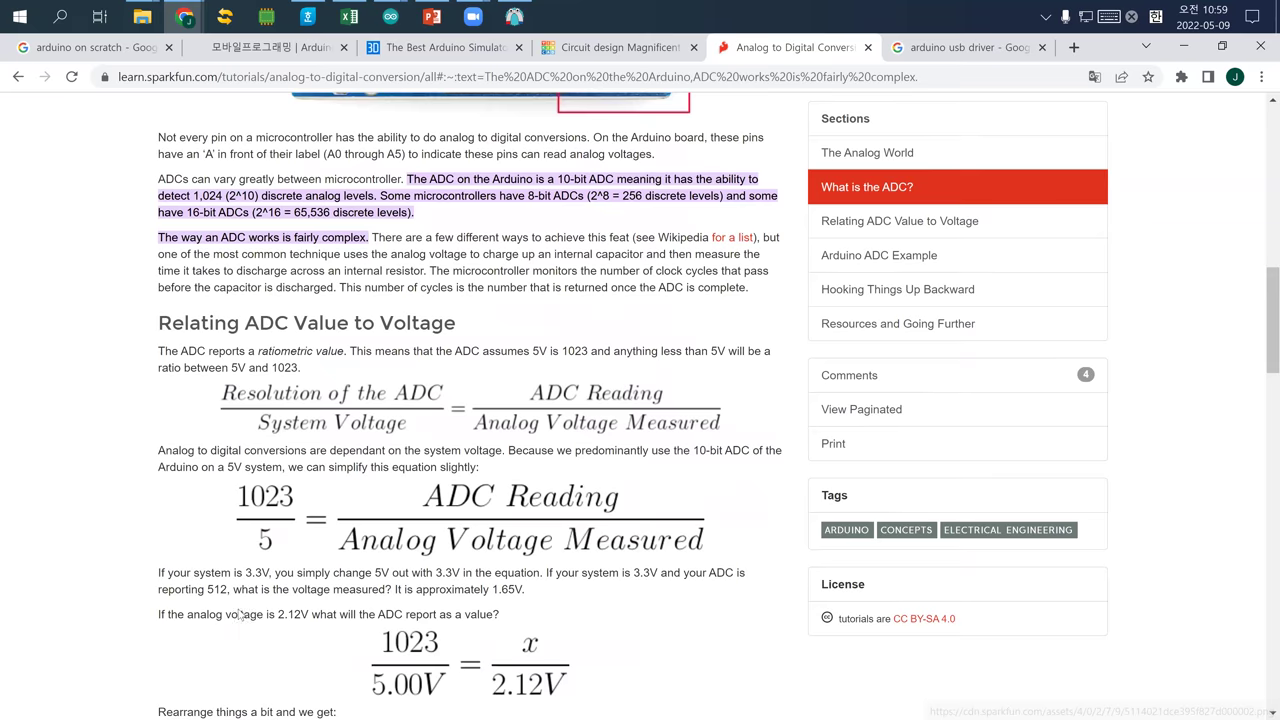
pyautogui.scroll(-1, 493, 536)
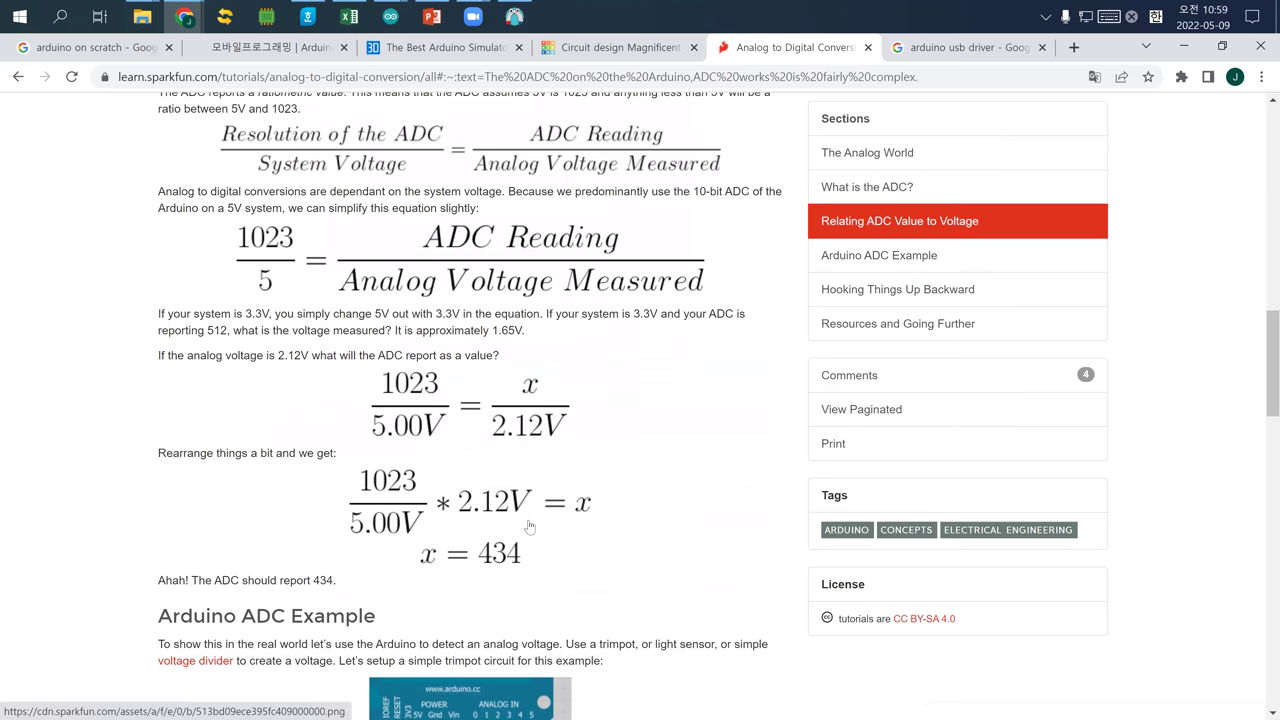
pyautogui.scroll(-1, 493, 536)
pyautogui.scroll(3, 488, 370)
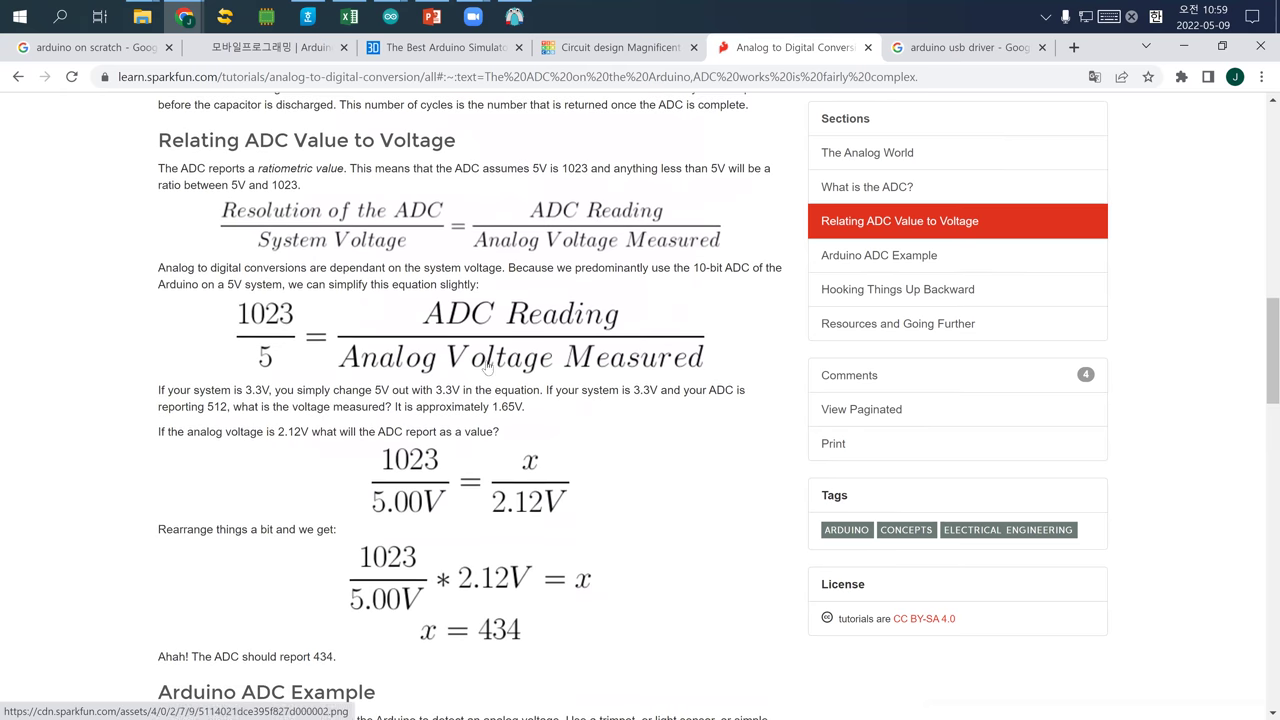
pyautogui.scroll(-7, 498, 396)
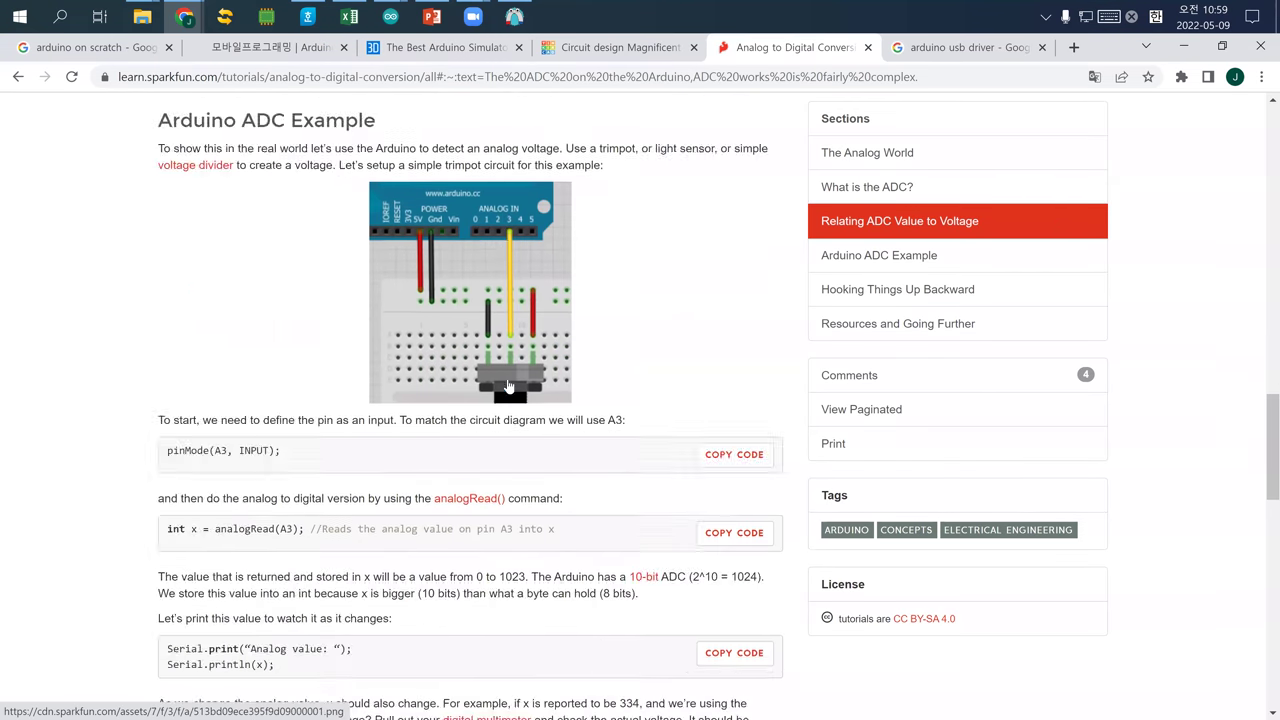
pyautogui.scroll(7, 510, 386)
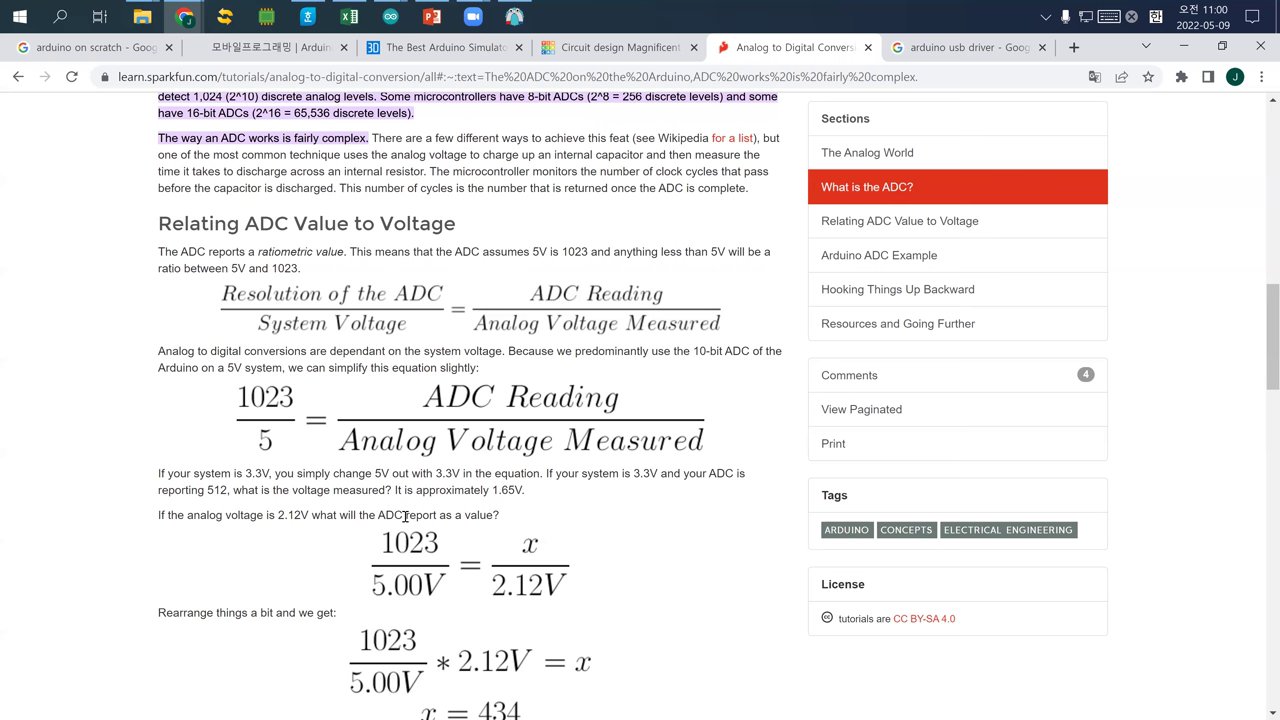
# Search for pwm arduino in the ADC tutorial's tab, open Arduino's PWM article, and show its duty cycle diagram
pyautogui.click(577, 77)
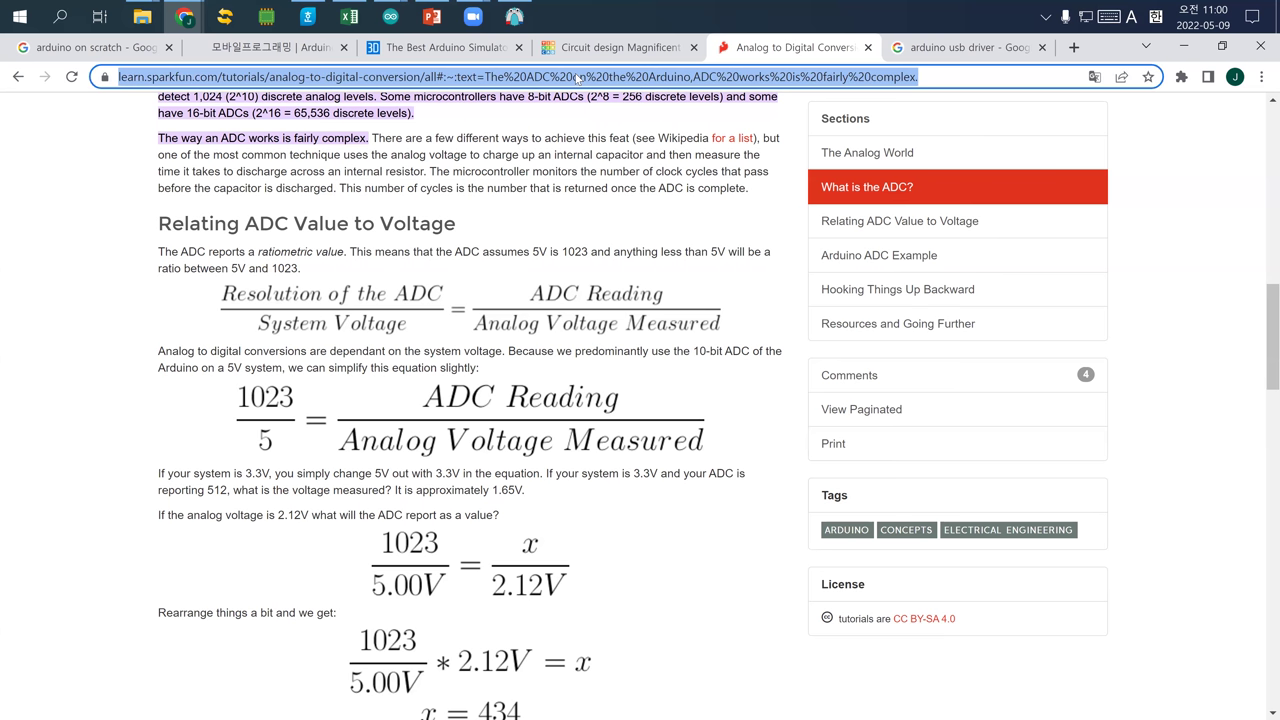
pyautogui.write('pwm arduino')
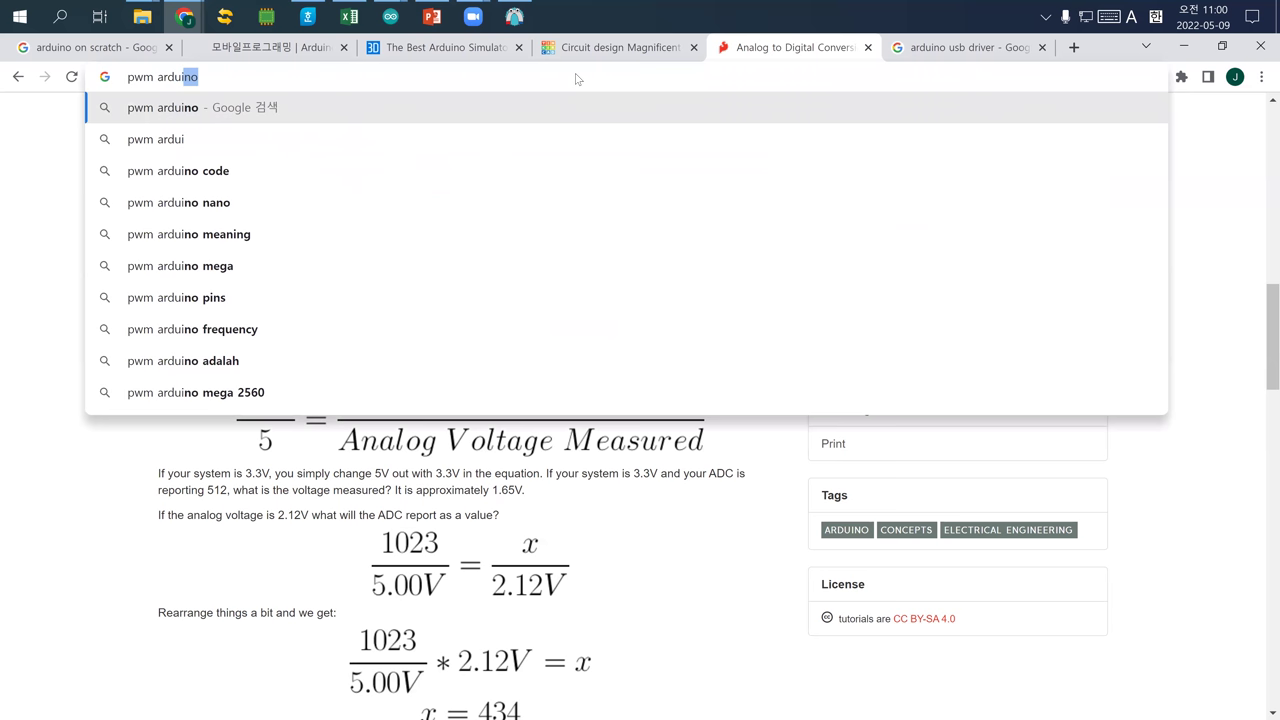
pyautogui.press('Return')
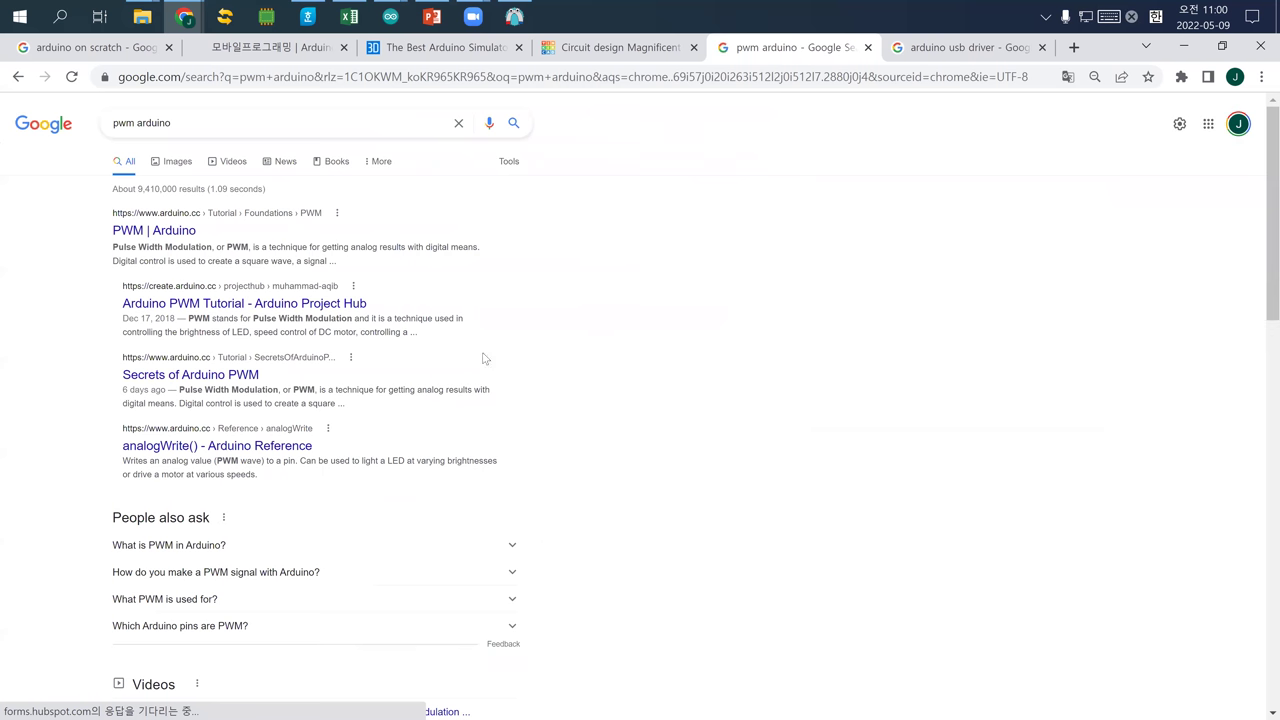
pyautogui.click(137, 229)
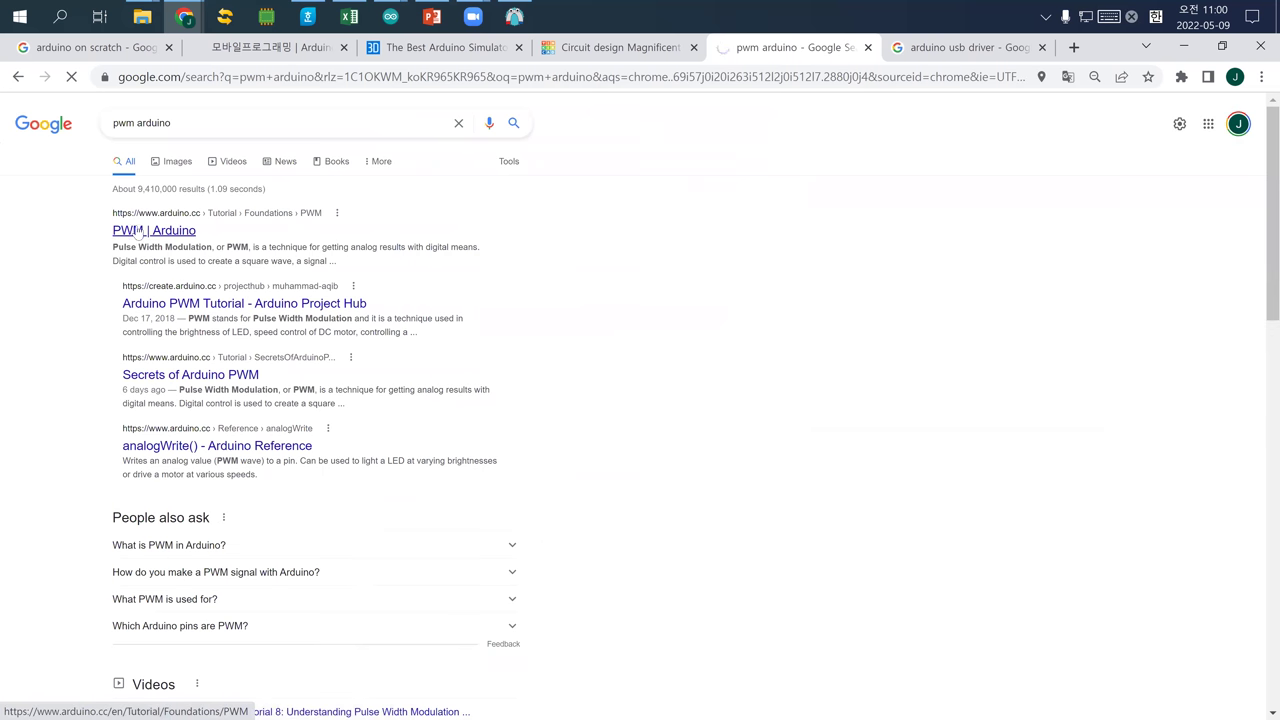
pyautogui.scroll(-6, 527, 421)
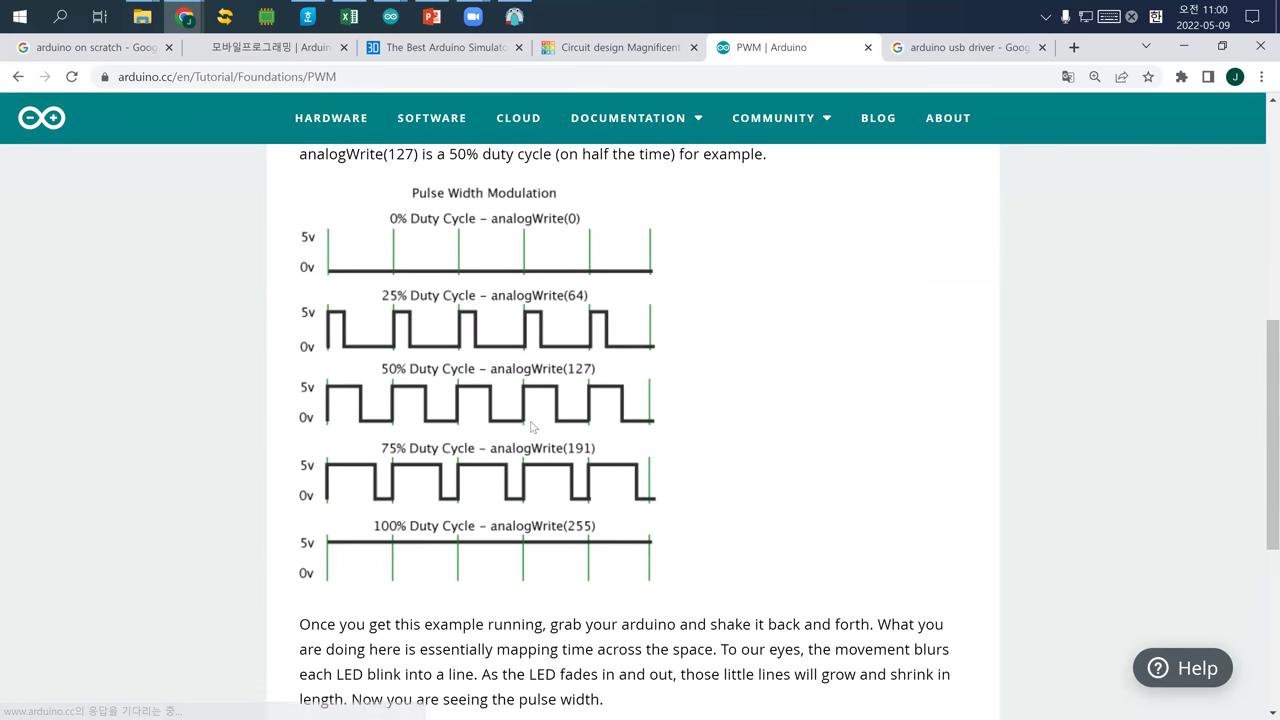